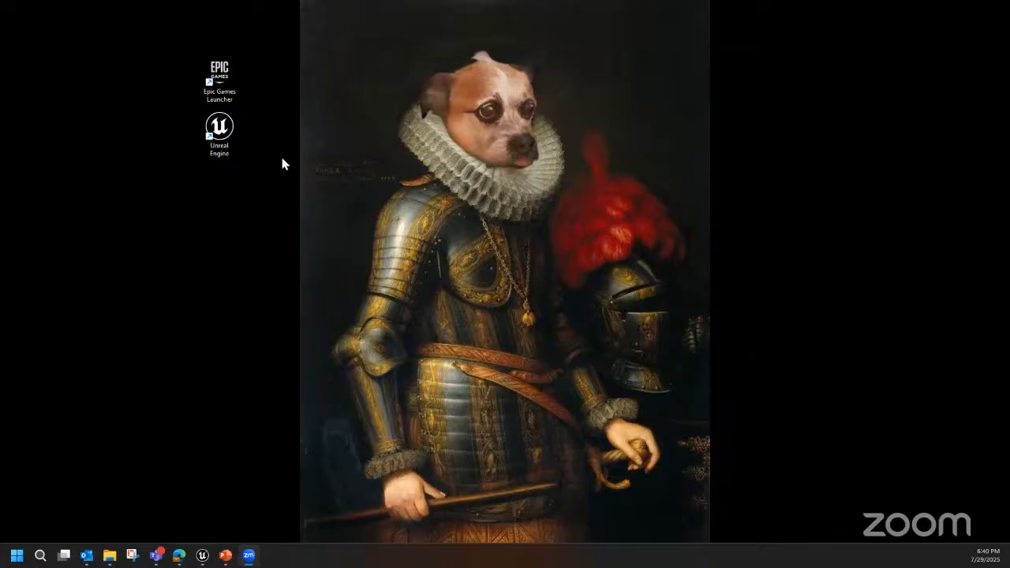
- Start the Epic Games Launcher, minimize it, and switch to the Unreal Project Browser
double_click(224, 92)
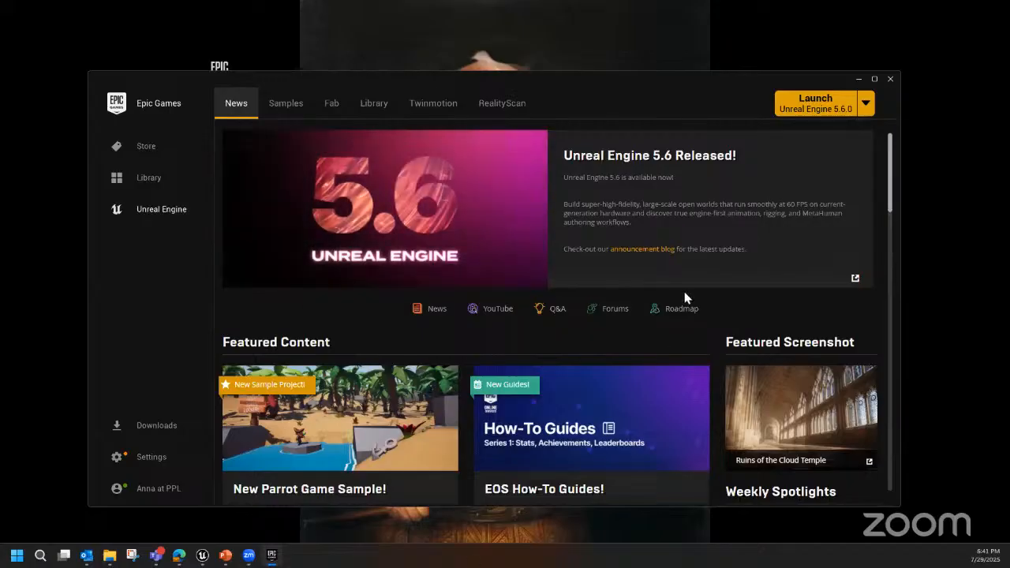
left_click(855, 79)
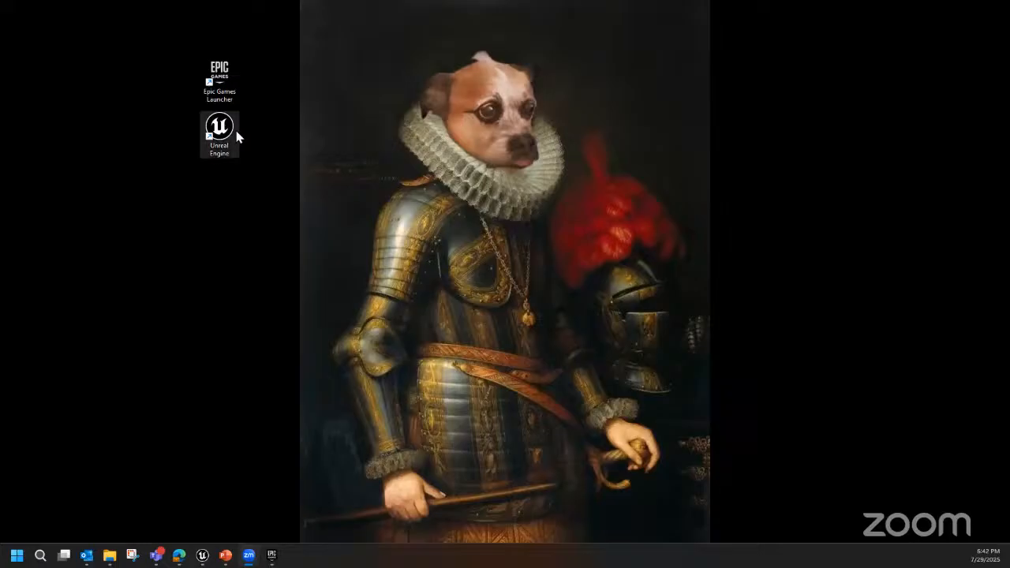
left_click(203, 556)
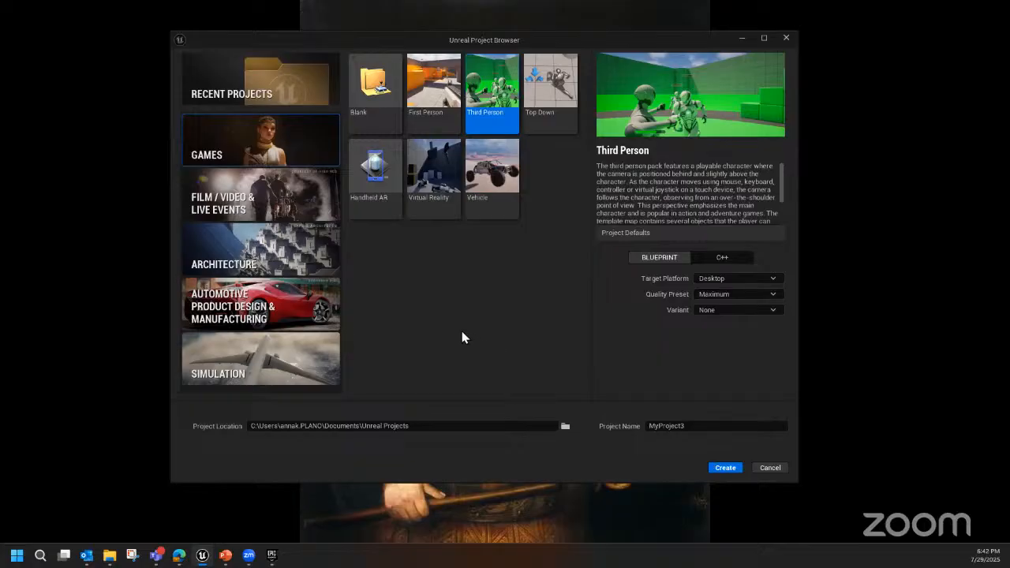
- Browse the recent projects and the Games, Film, Architecture, Automotive and Simulation template categories
left_click(293, 89)
left_click(254, 160)
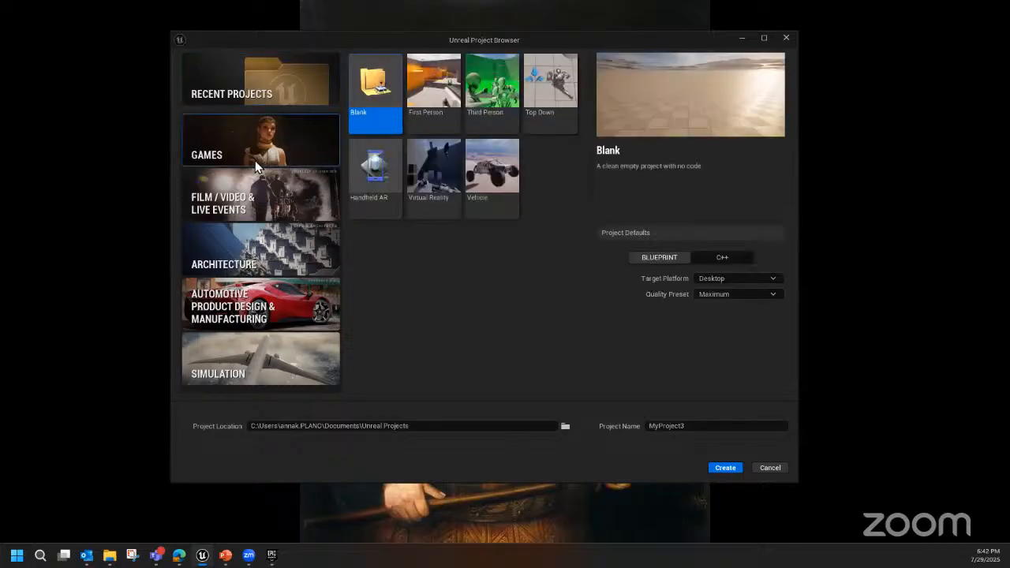
left_click(252, 200)
left_click(254, 264)
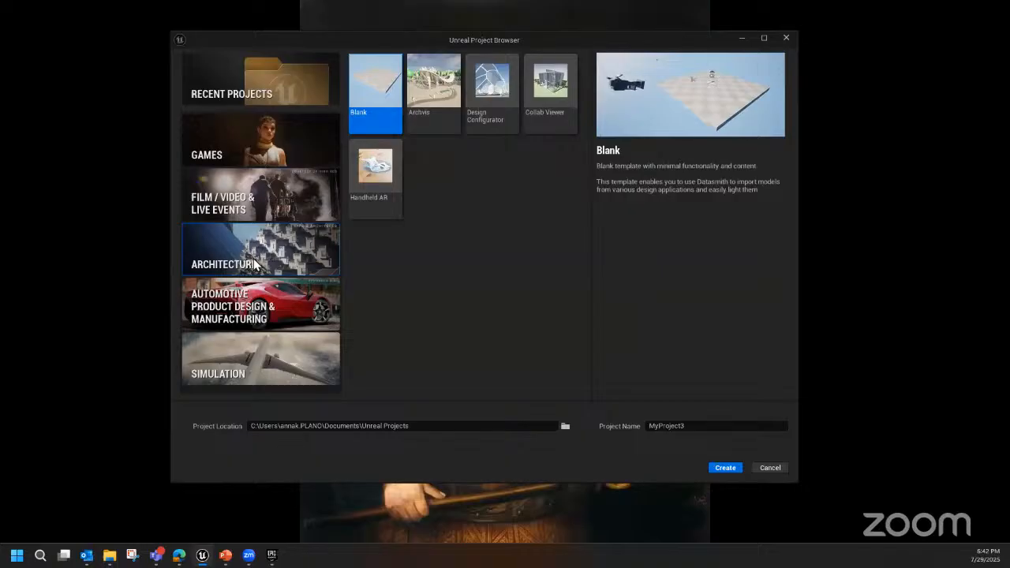
left_click(262, 303)
left_click(260, 366)
- Create a Blueprint project from the Third Person template in the Games category, keeping the variant at None
left_click(266, 157)
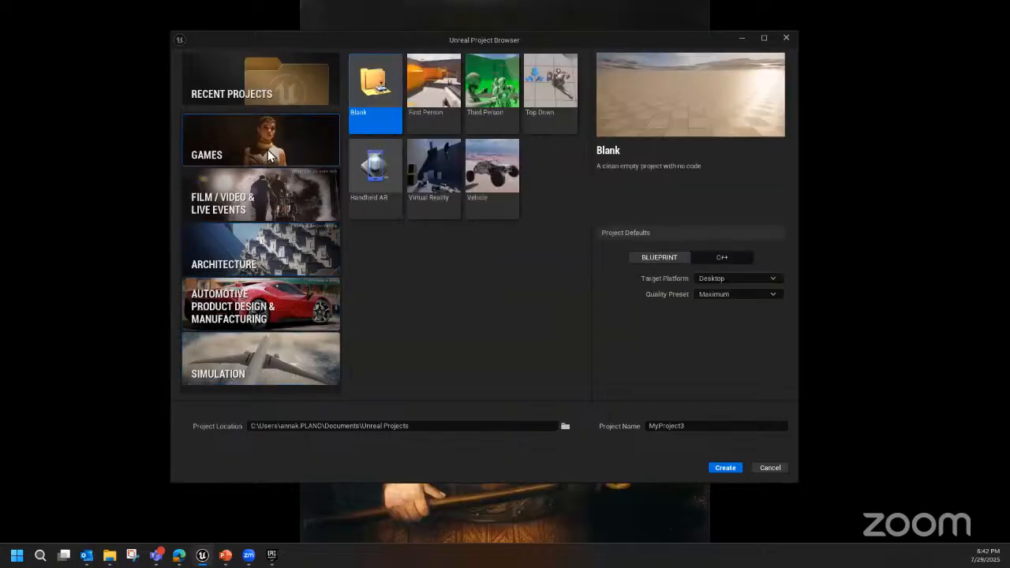
left_click(483, 99)
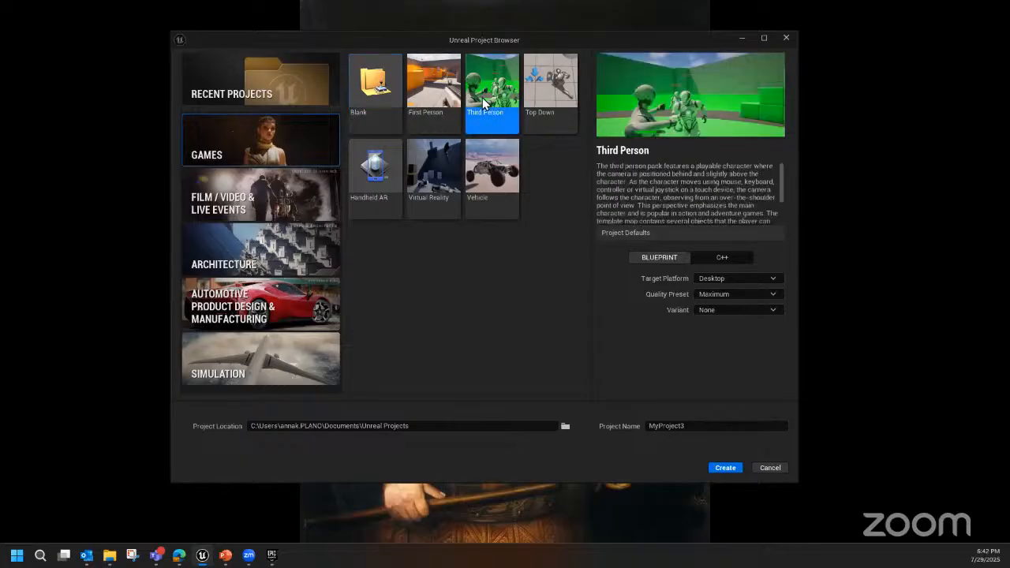
left_click(718, 261)
left_click(668, 260)
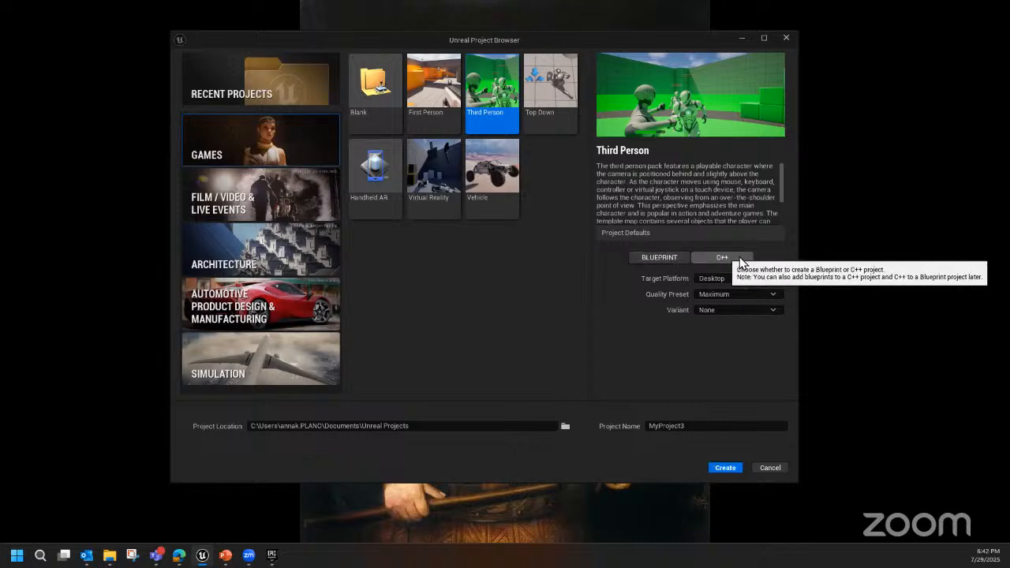
left_click(780, 309)
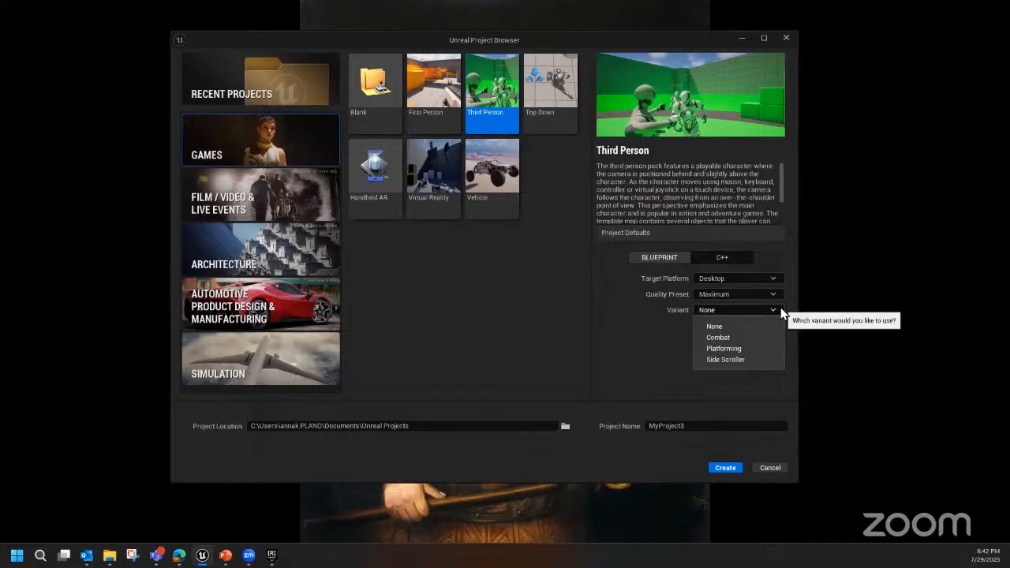
left_click(782, 312)
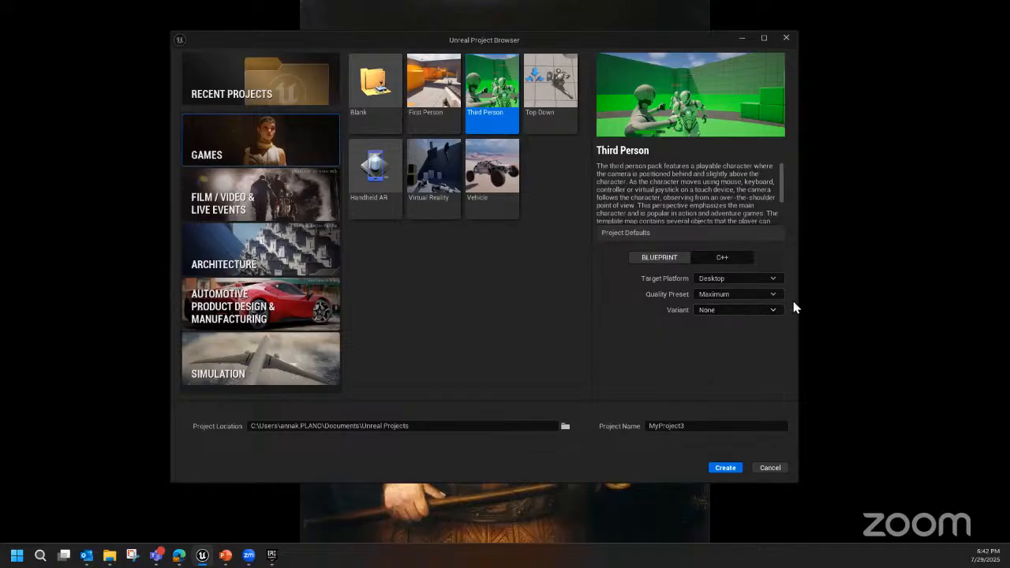
left_click(725, 468)
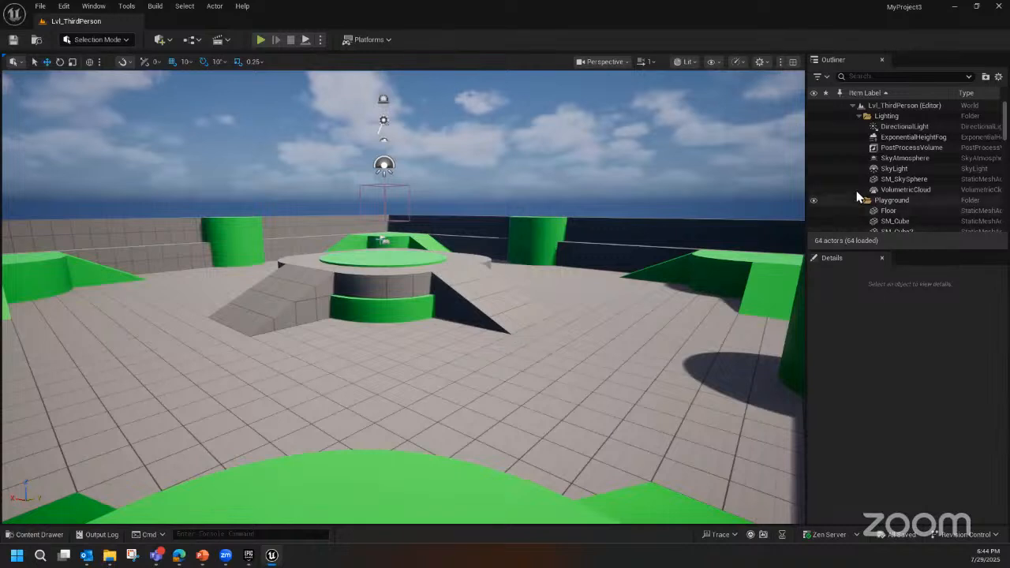
- Select SM_Cube in the level's Playground folder and review its properties
scroll(863, 195, "down", 1)
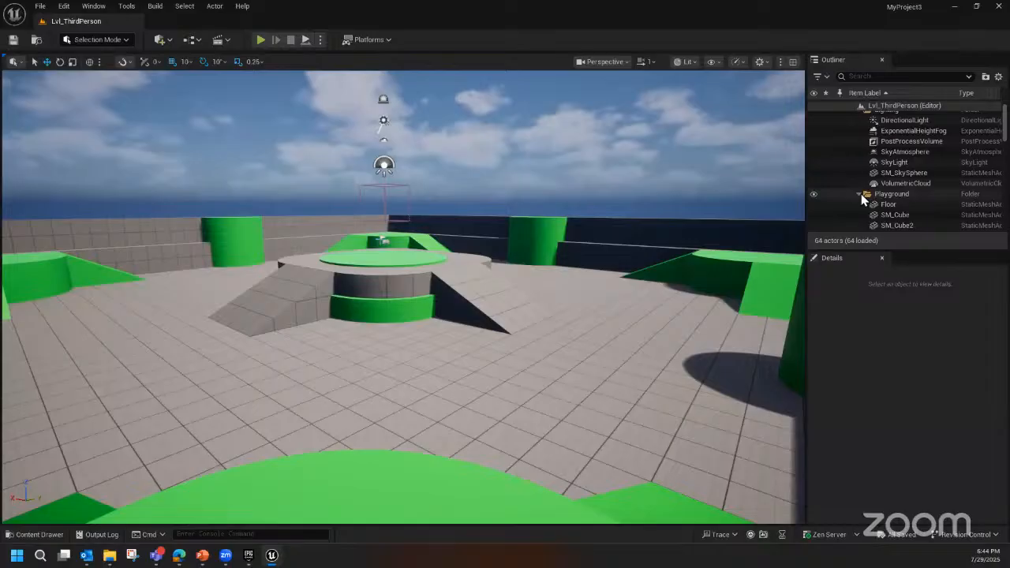
scroll(861, 193, "up", 1)
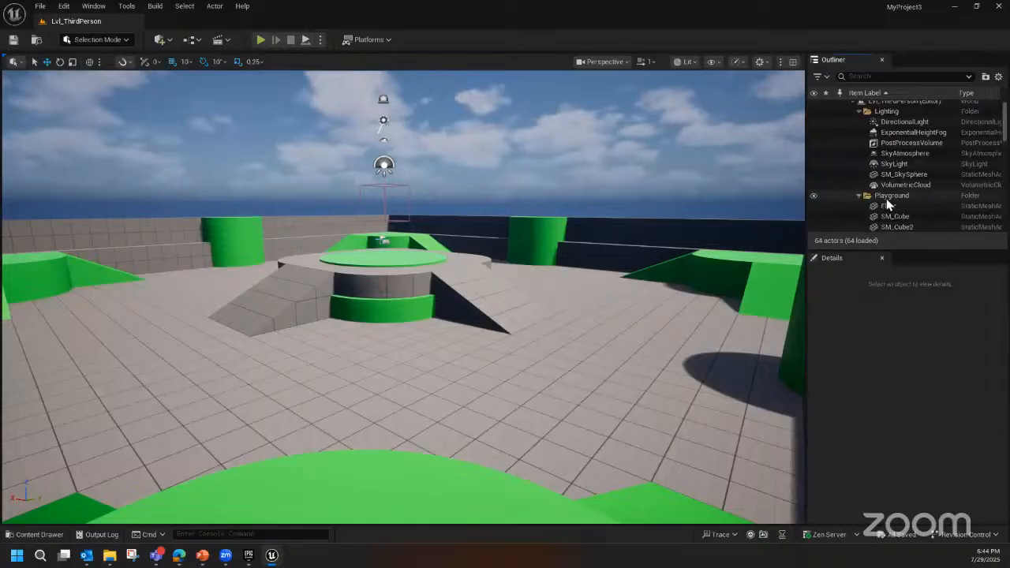
scroll(889, 195, "down", 3)
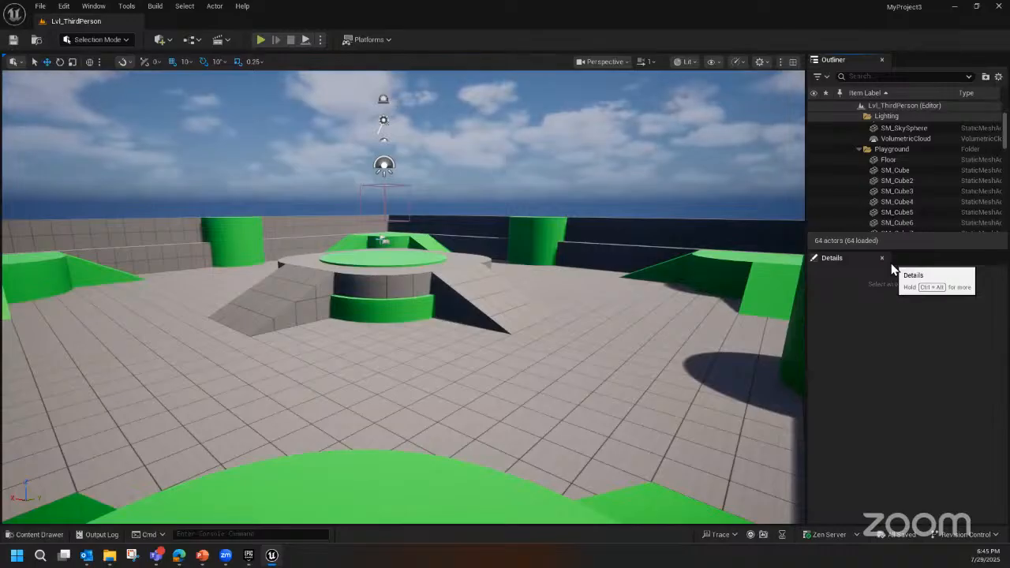
left_click(893, 171)
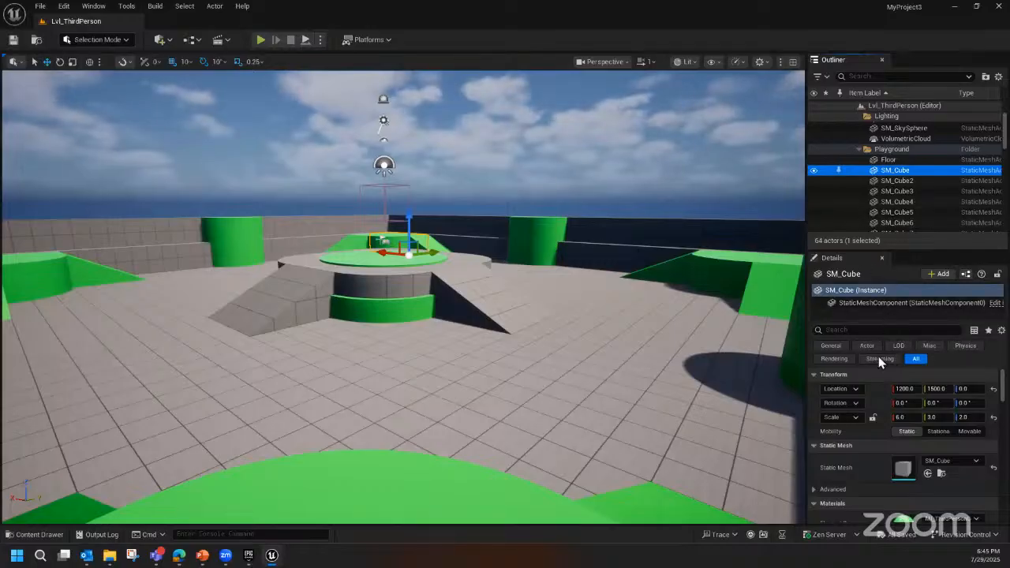
mouse_move(1003, 397)
left_mouse_down()
mouse_move(1004, 461)
mouse_move(1002, 381)
left_mouse_up()
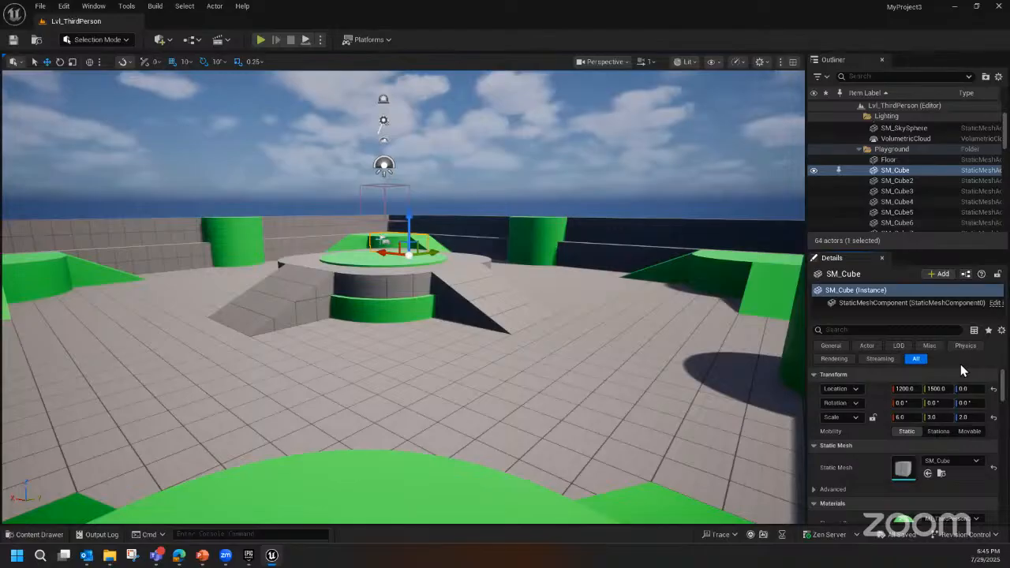
- Show the project's content folders in the Content Drawer and close it again
left_click(49, 535)
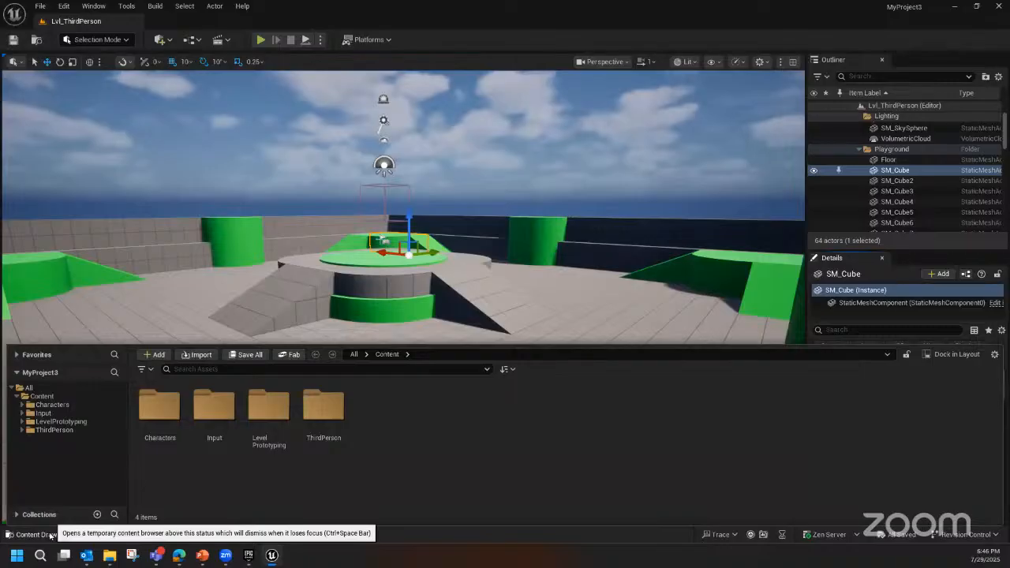
left_click(50, 535)
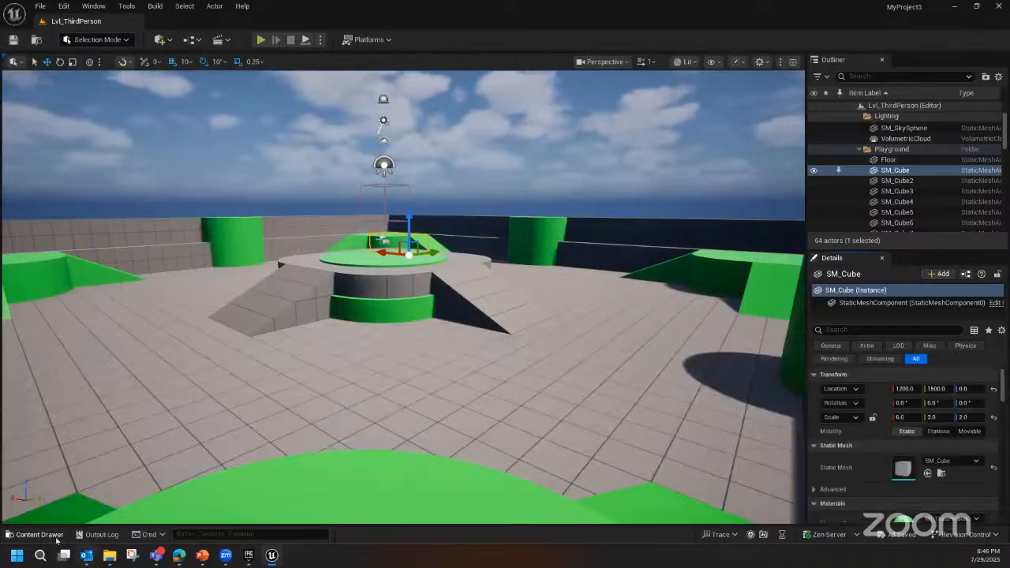
left_click(47, 535)
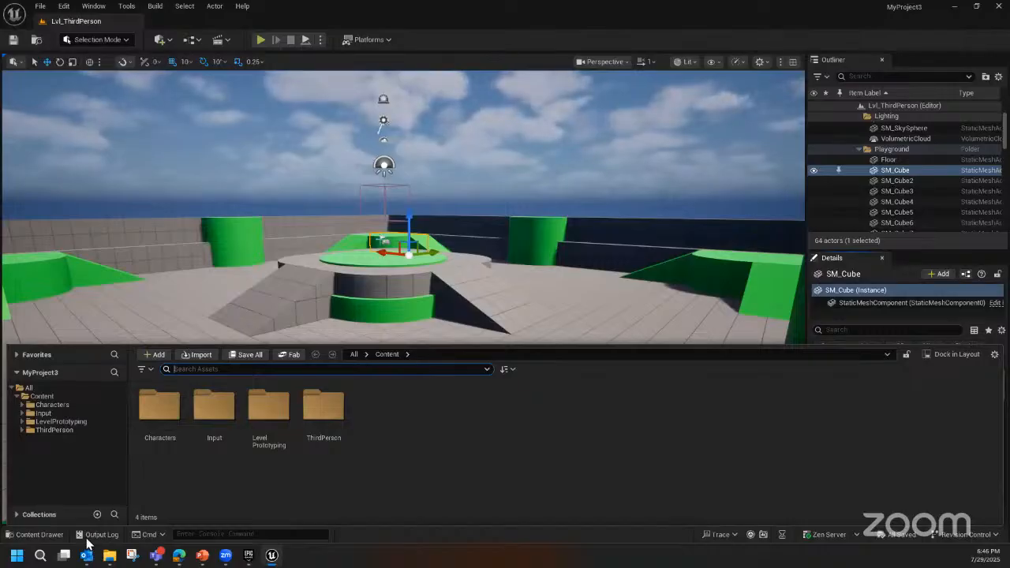
left_click(38, 535)
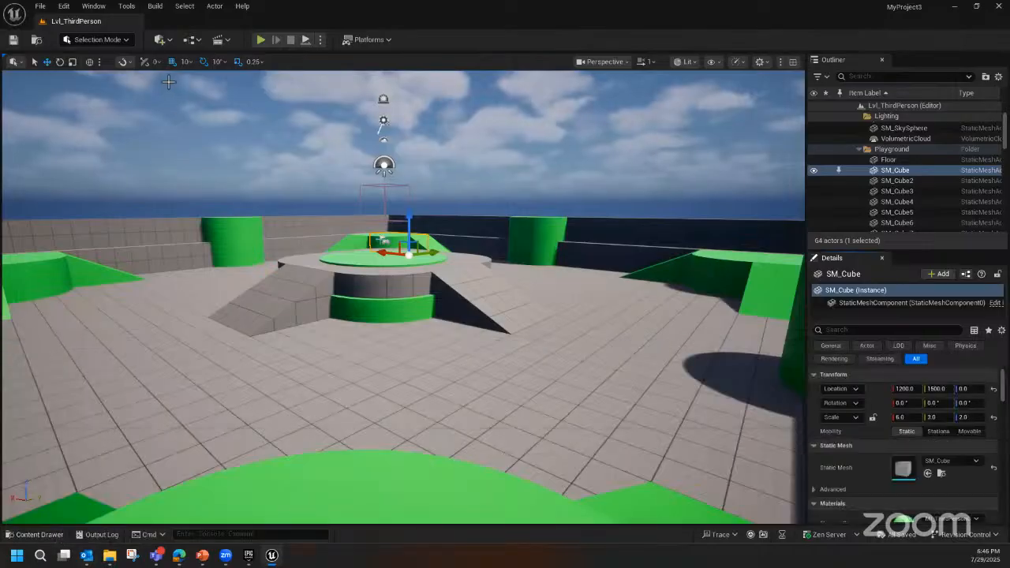
- Review the options for quickly adding to the project, including the Content Browser choices, without adding anything
left_click(170, 41)
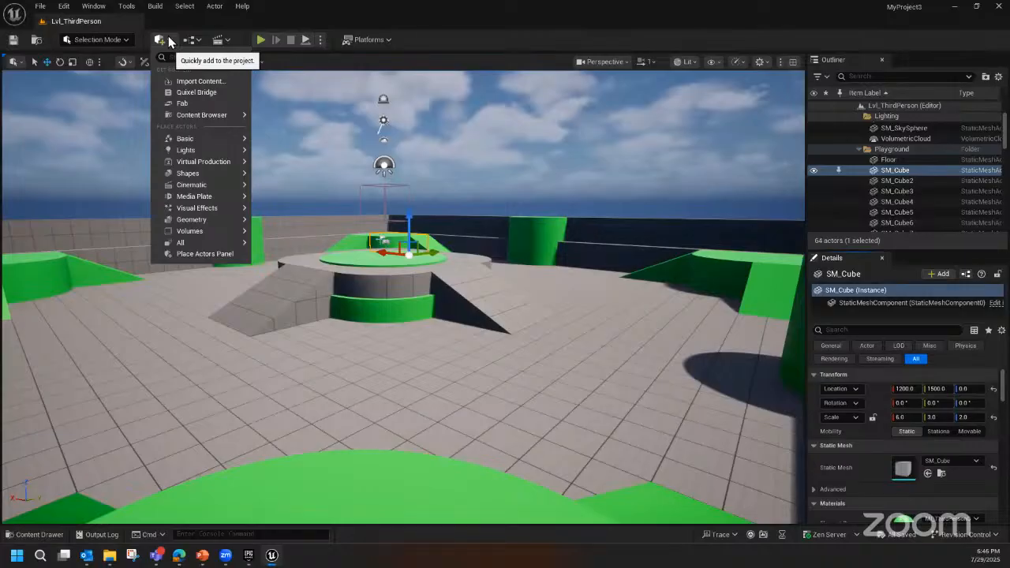
mouse_move(195, 117)
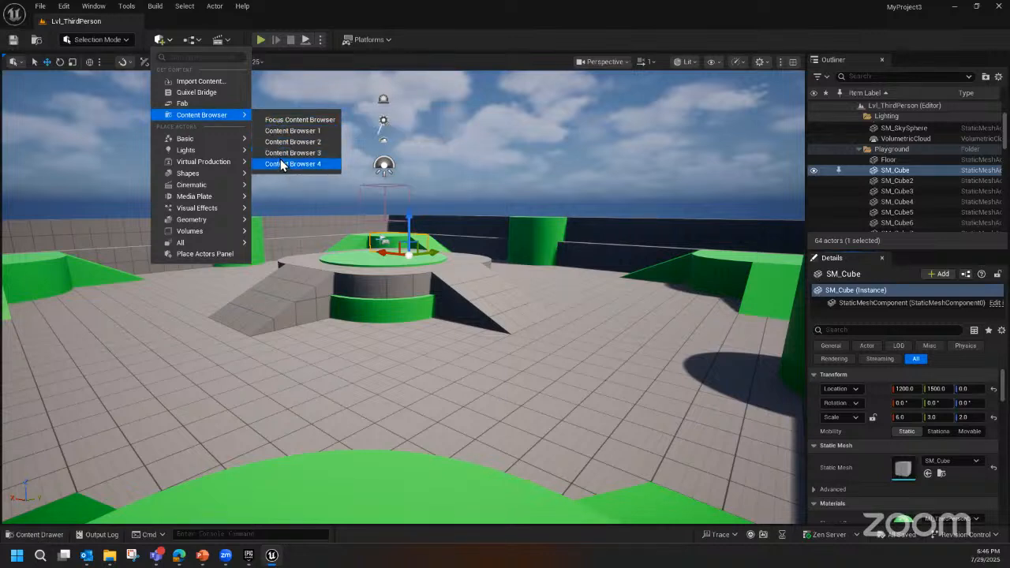
left_click(307, 27)
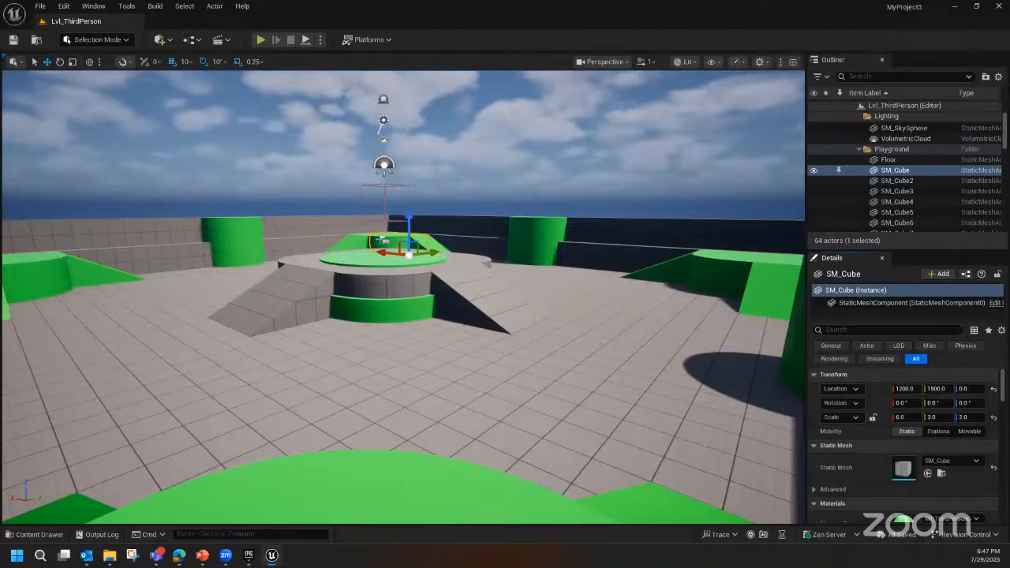
- Examine the level from different viewing angles, including the central platform up close and from farther back
right_click_drag(278, 273, 273, 273)
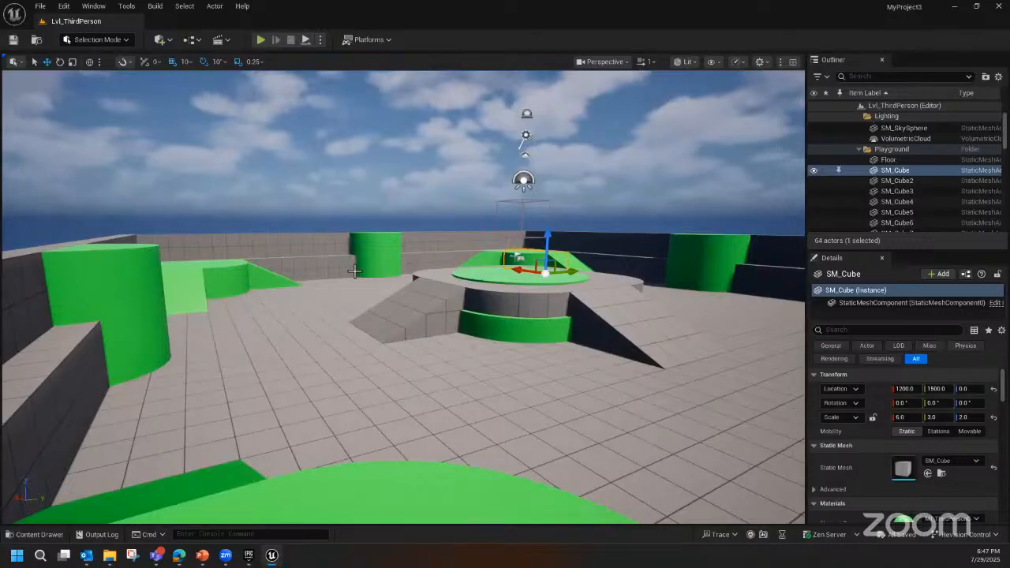
middle_click_drag(273, 273, 452, 247)
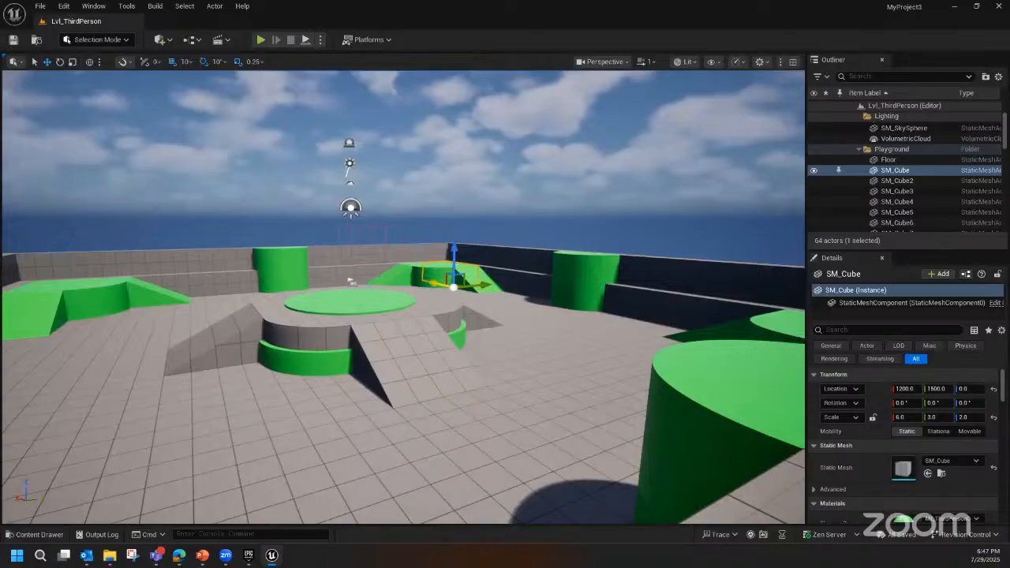
right_click_drag(432, 283, 398, 294)
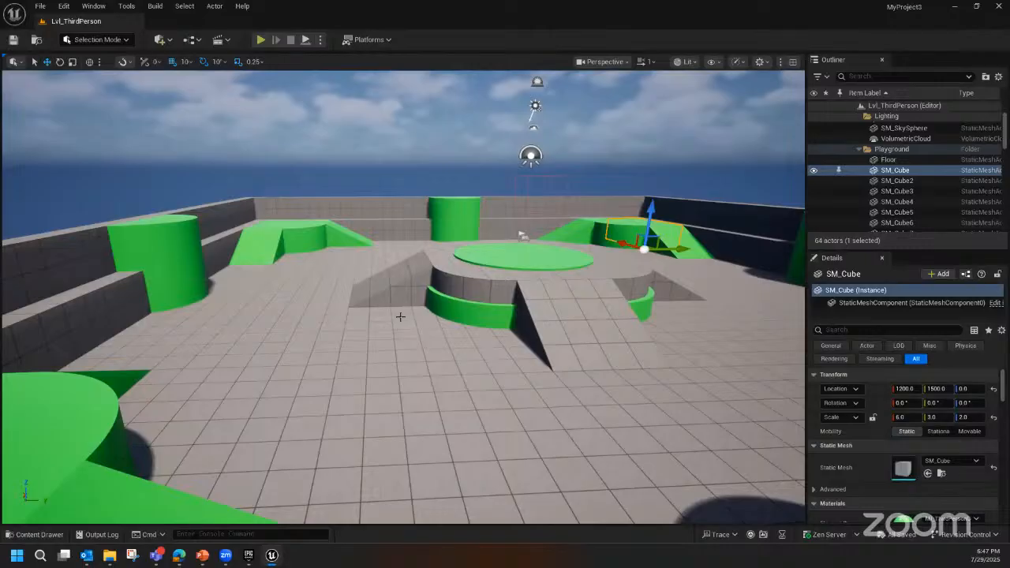
scroll(398, 317, "up", 5)
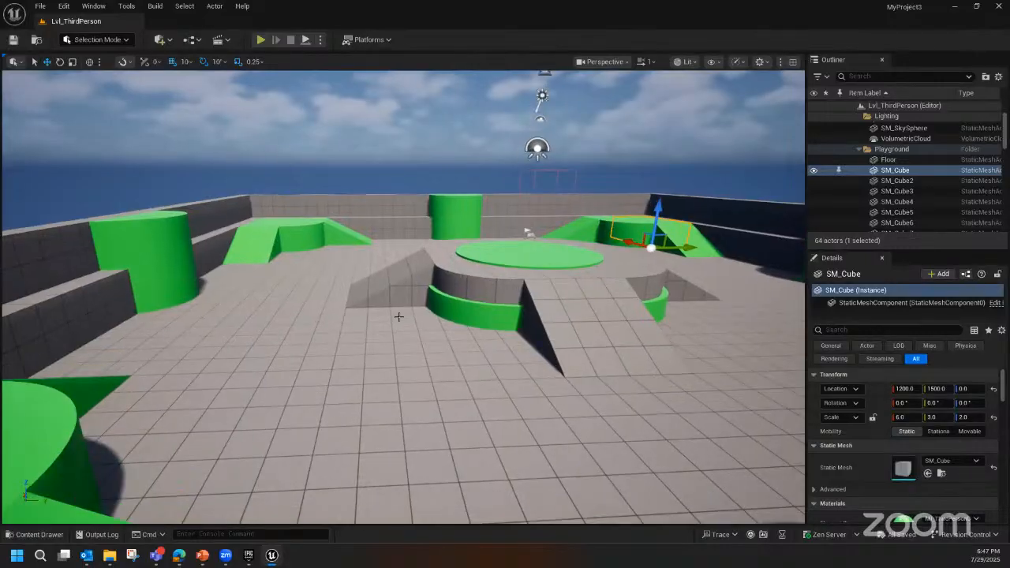
scroll(398, 317, "up", 5)
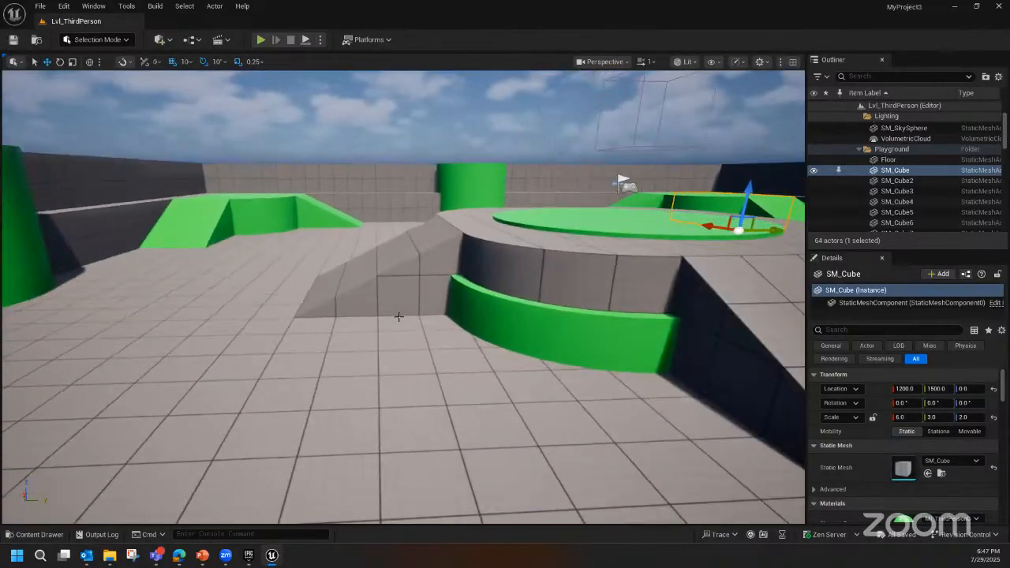
scroll(398, 316, "down", 8)
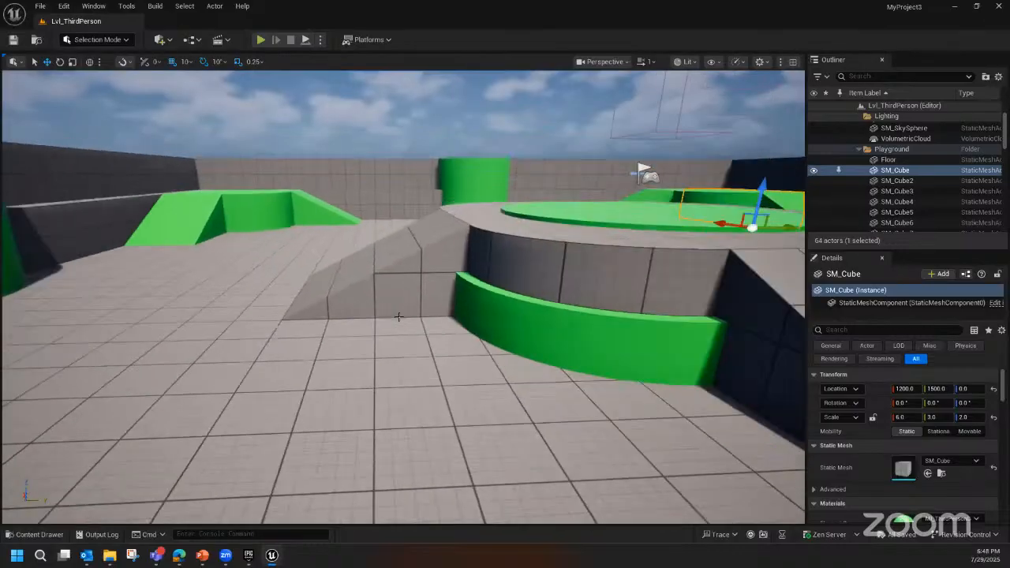
scroll(398, 316, "down", 2)
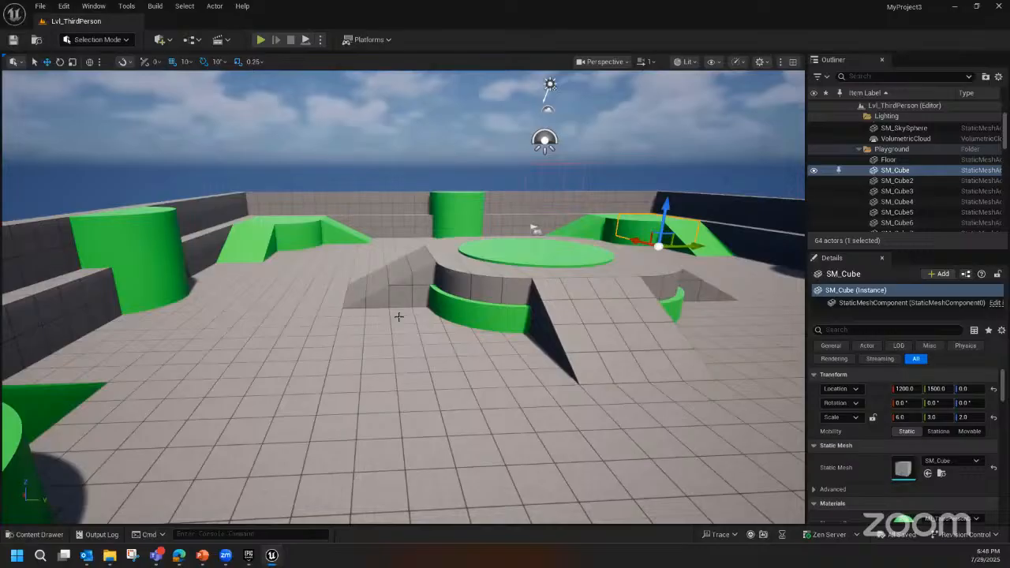
scroll(398, 316, "down", 3)
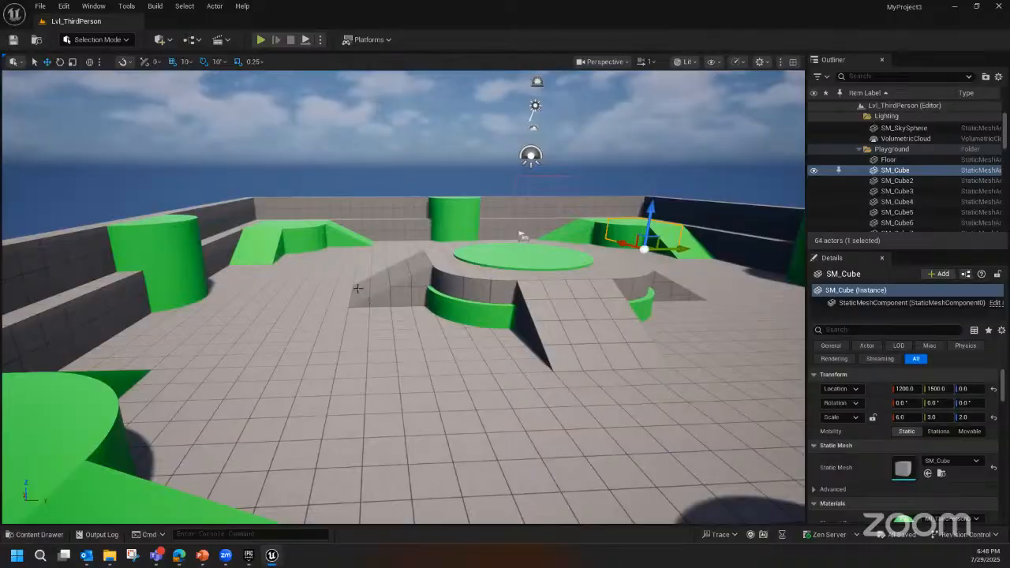
- Switch to the Select tool and select central platform parts and the far green ramp pieces individually, ending with SM_Ramp4
left_click(34, 61)
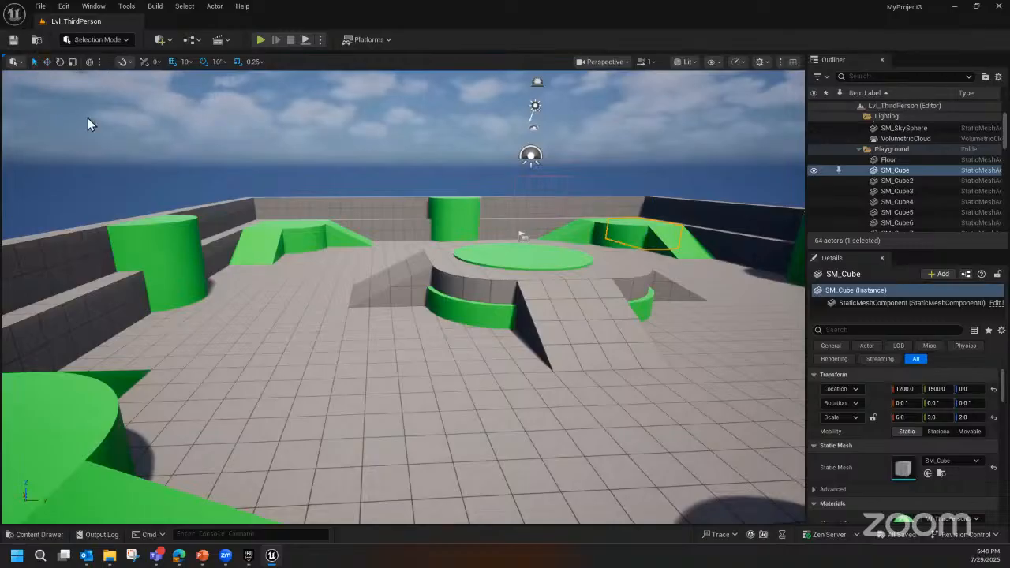
left_click(495, 256)
left_click(484, 281)
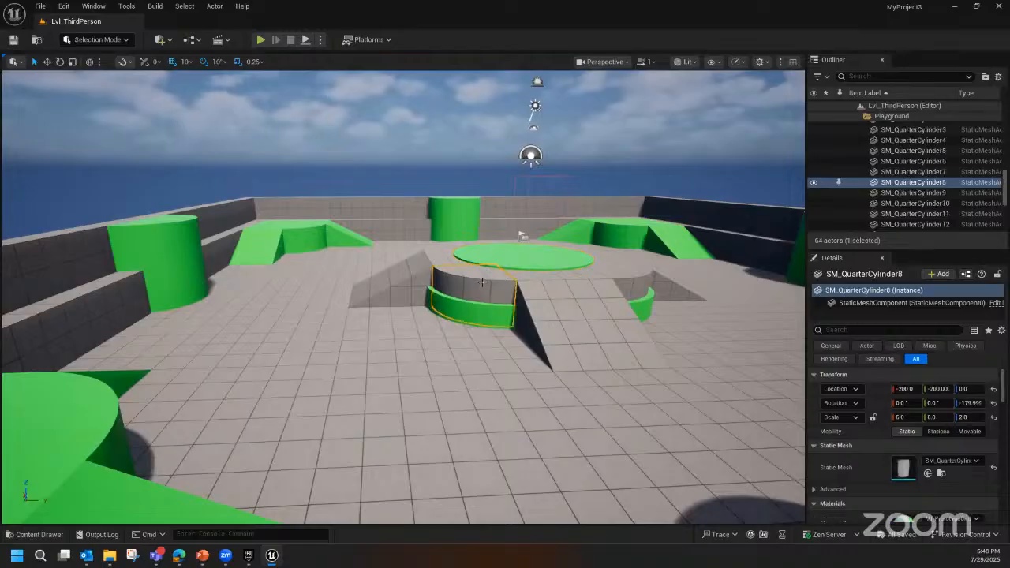
left_click(362, 291)
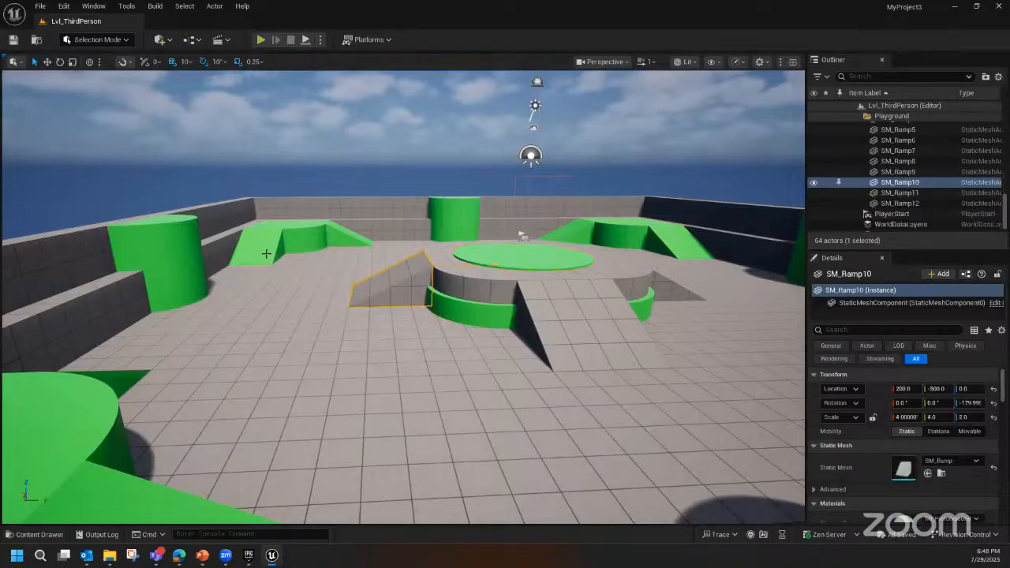
left_click(269, 253)
left_click(314, 236)
left_click(350, 236)
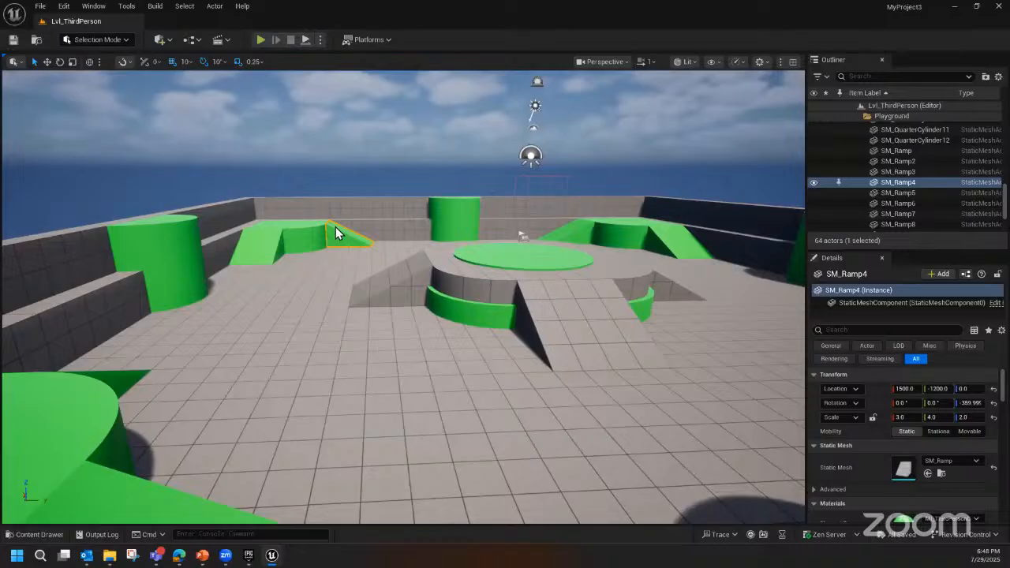
- Move SM_Ramp9, the ramp in front of the central platform, to about X -512, Y -170 with the Move tool
left_click(46, 62)
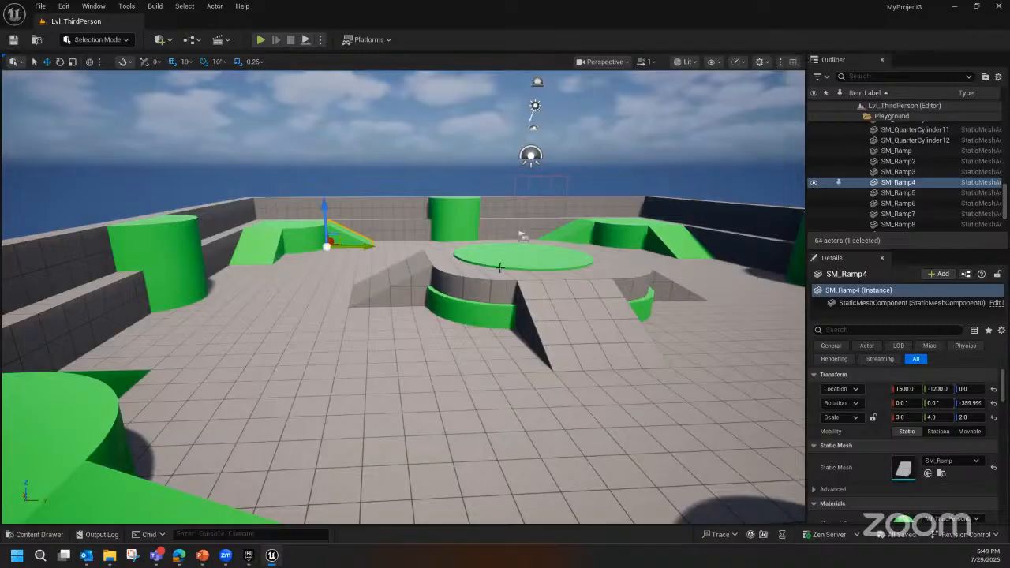
left_click(549, 309)
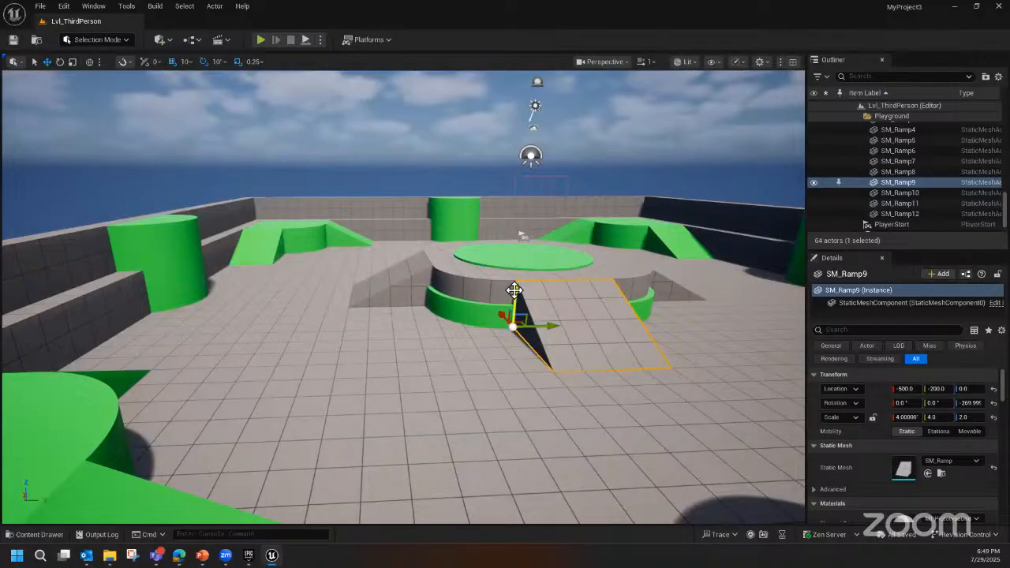
mouse_move(513, 290)
left_mouse_down()
mouse_move(515, 231)
mouse_move(513, 323)
mouse_move(511, 290)
left_mouse_up()
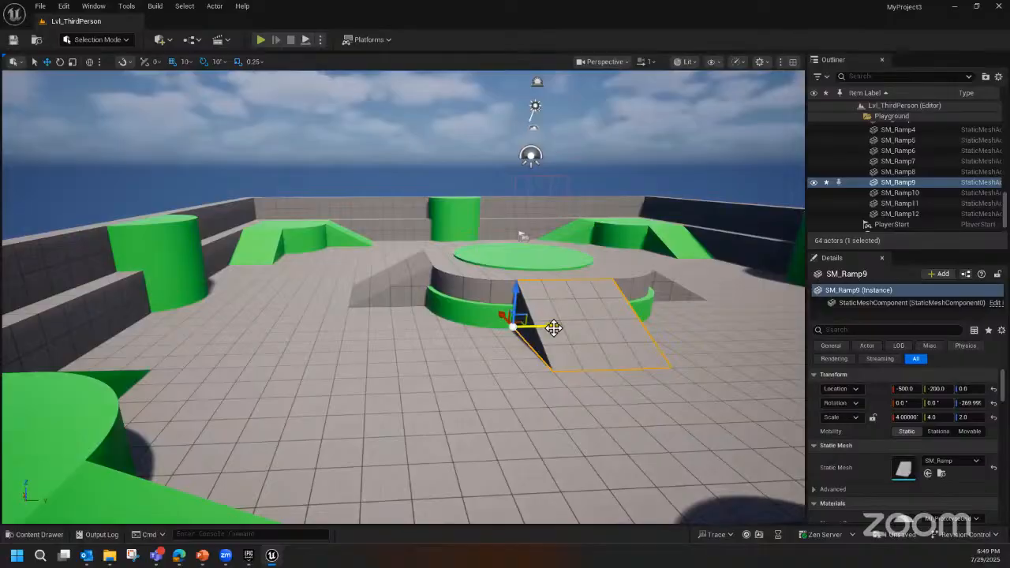
left_click_drag(544, 327, 467, 314)
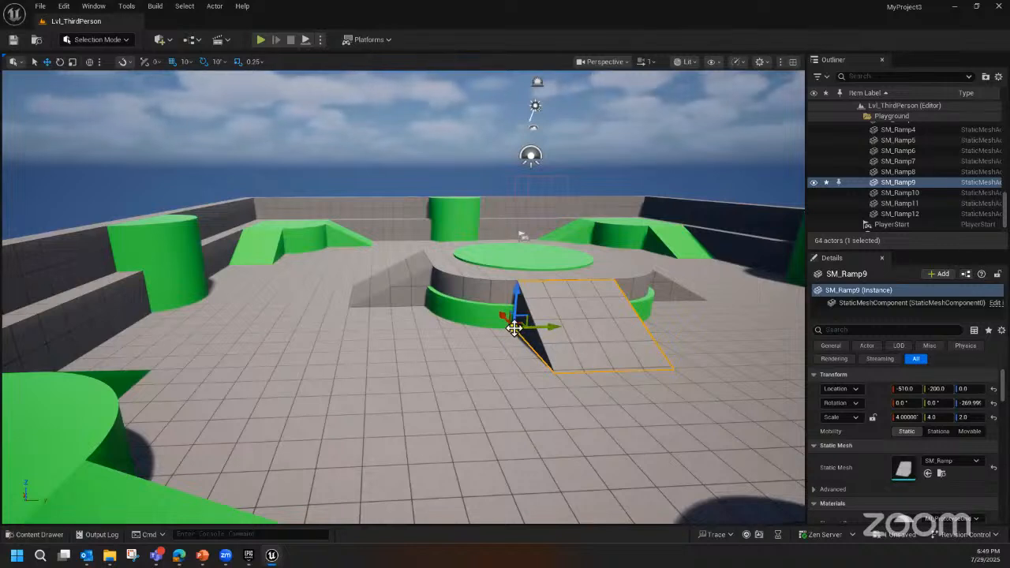
mouse_move(514, 327)
left_mouse_down()
mouse_move(546, 291)
mouse_move(548, 239)
mouse_move(584, 252)
mouse_move(560, 314)
mouse_move(519, 328)
mouse_move(521, 305)
mouse_move(513, 312)
left_mouse_up()
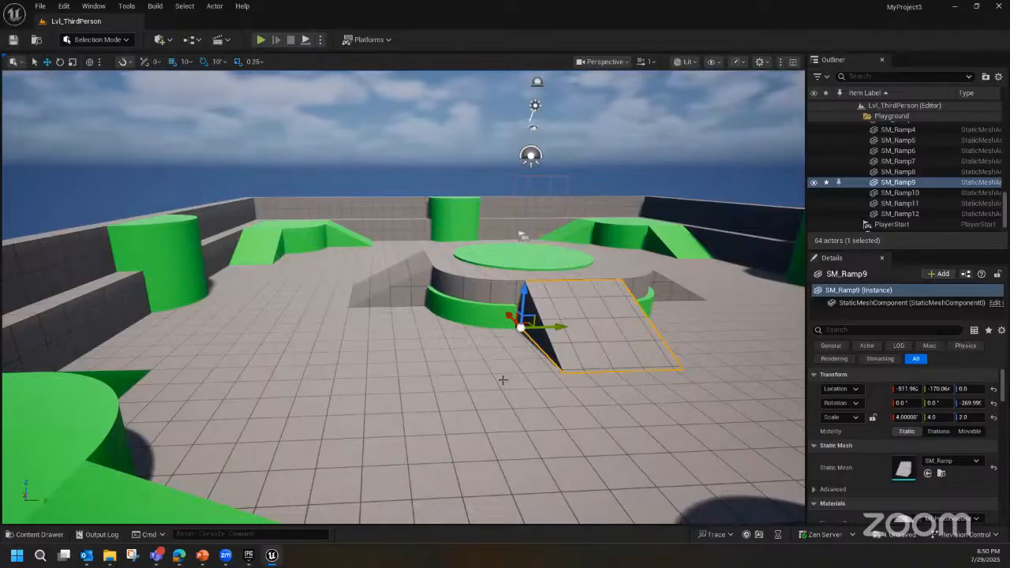
- Try rotating SM_Ramp9 about each of its three axes with the Rotate tool, bringing it back to its starting orientation
left_click(59, 62)
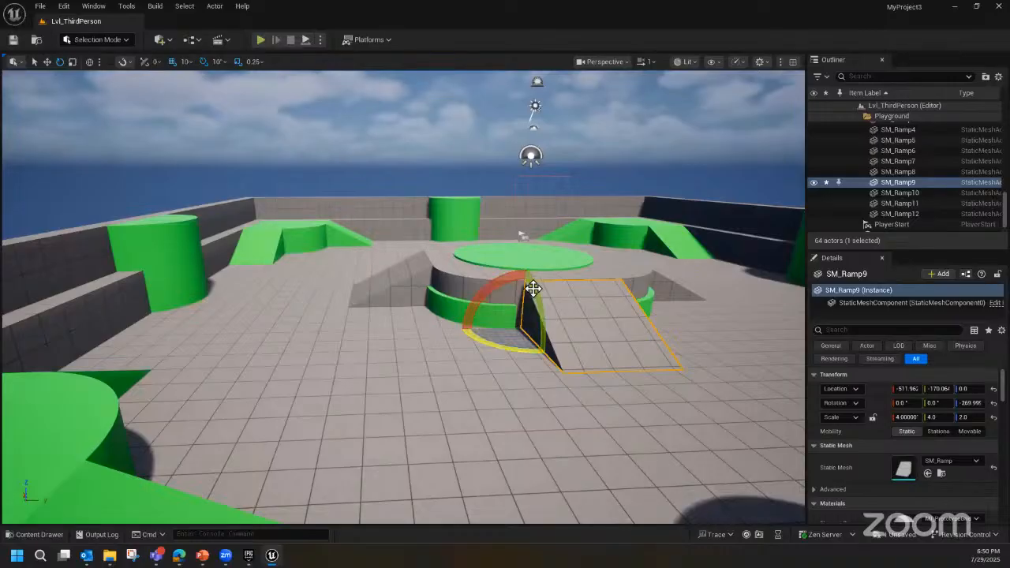
left_click_drag(531, 286, 528, 331)
left_click_drag(503, 307, 514, 278)
mouse_move(503, 351)
left_mouse_down()
mouse_move(552, 357)
mouse_move(497, 349)
left_mouse_up()
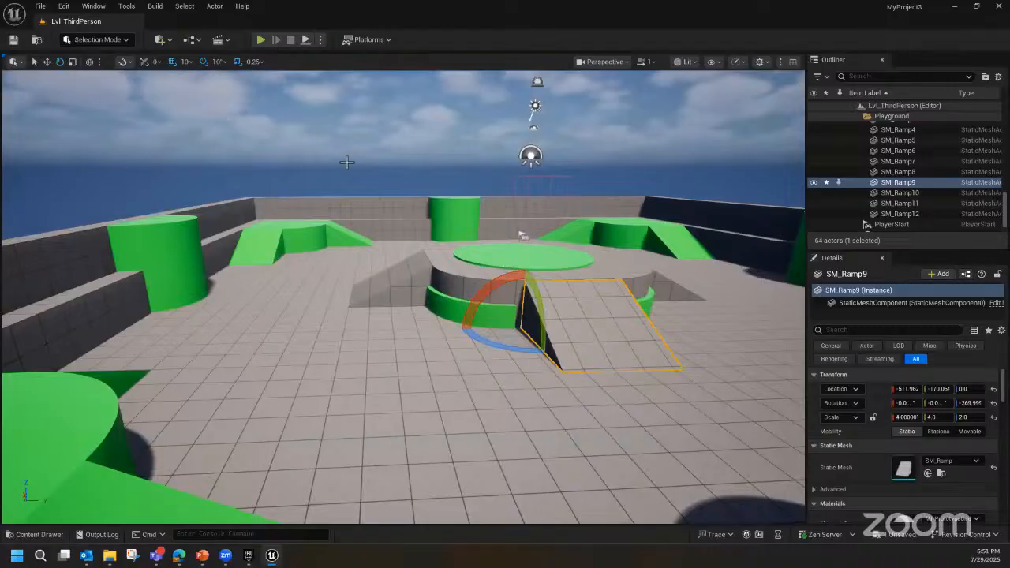
- Scale SM_Ramp9 vertically and uniformly with the Scale tool, ending at about 4 × 4 × 2
left_click(72, 63)
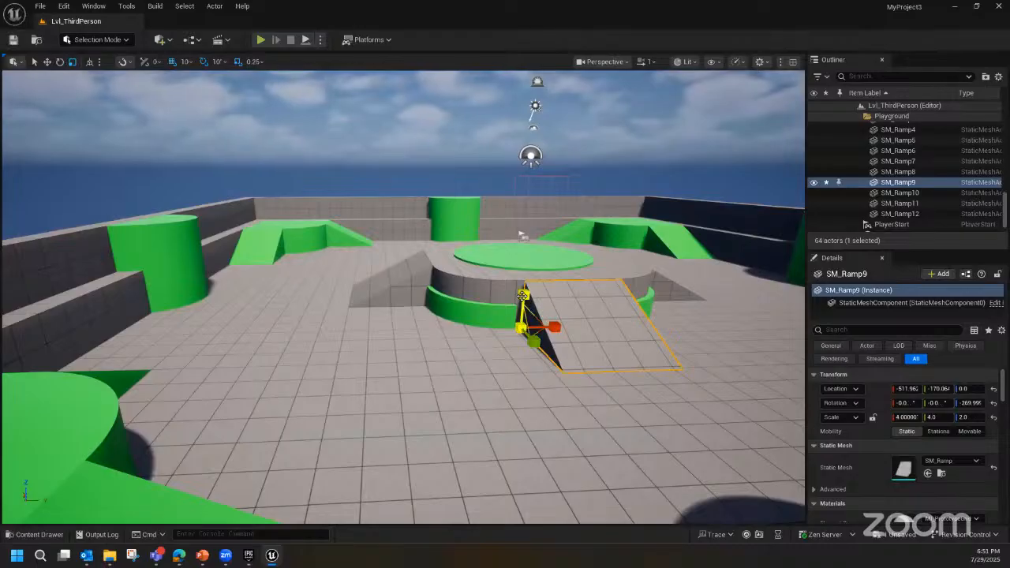
mouse_move(523, 295)
left_mouse_down()
mouse_move(524, 258)
mouse_move(522, 289)
left_mouse_up()
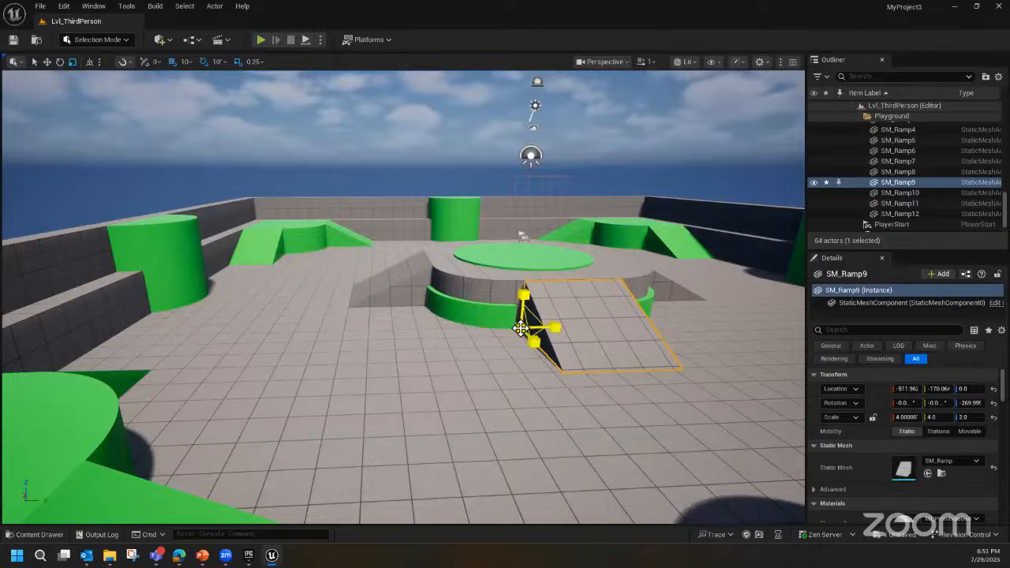
mouse_move(520, 328)
left_mouse_down()
mouse_move(602, 300)
mouse_move(521, 328)
left_mouse_up()
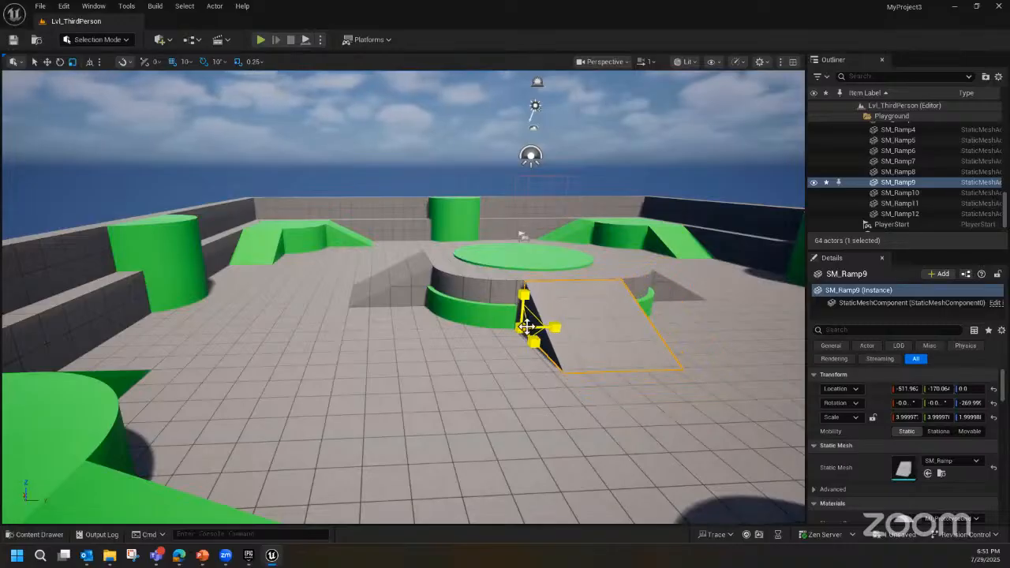
key("w")
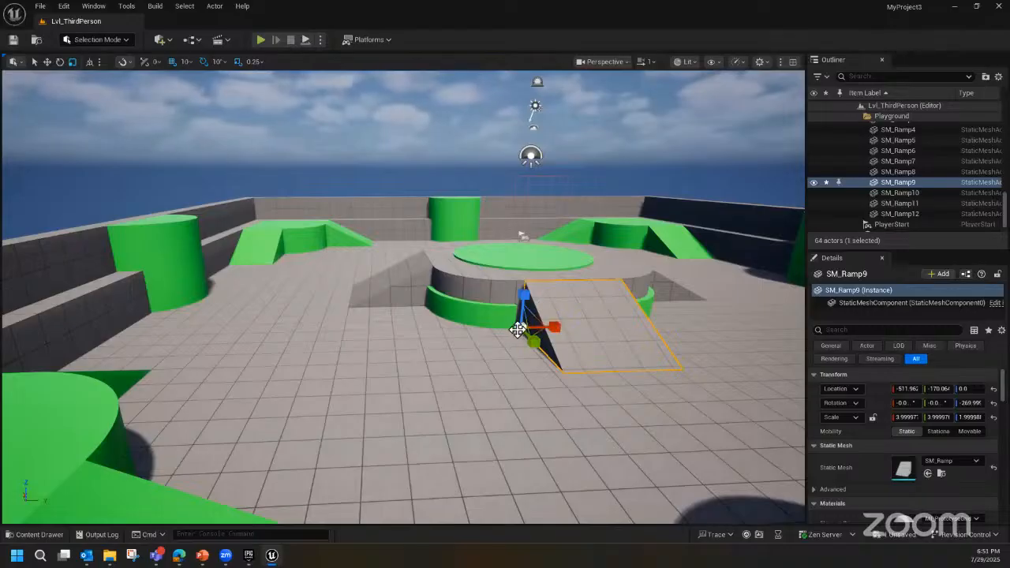
key("r")
key("w")
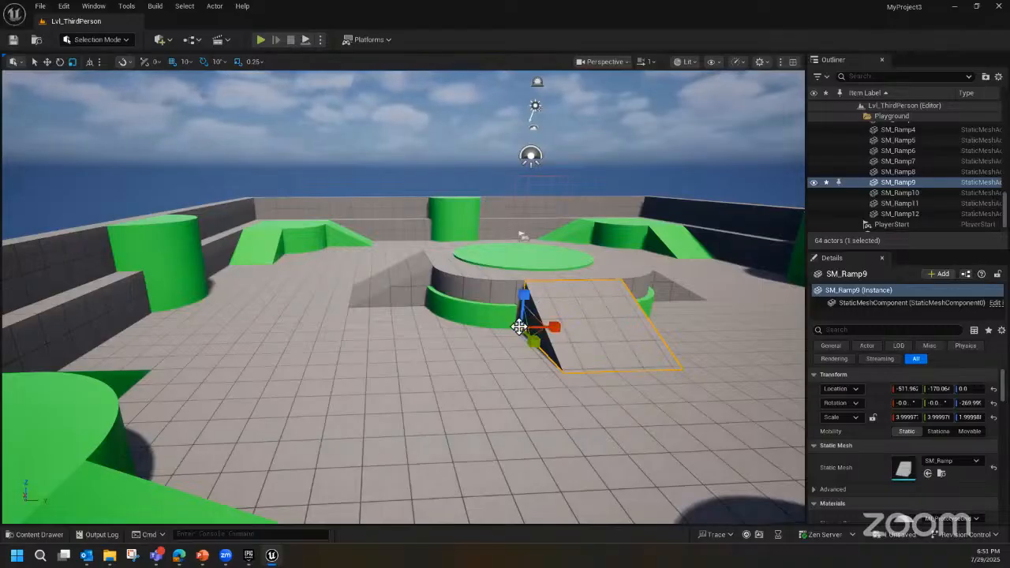
key("r")
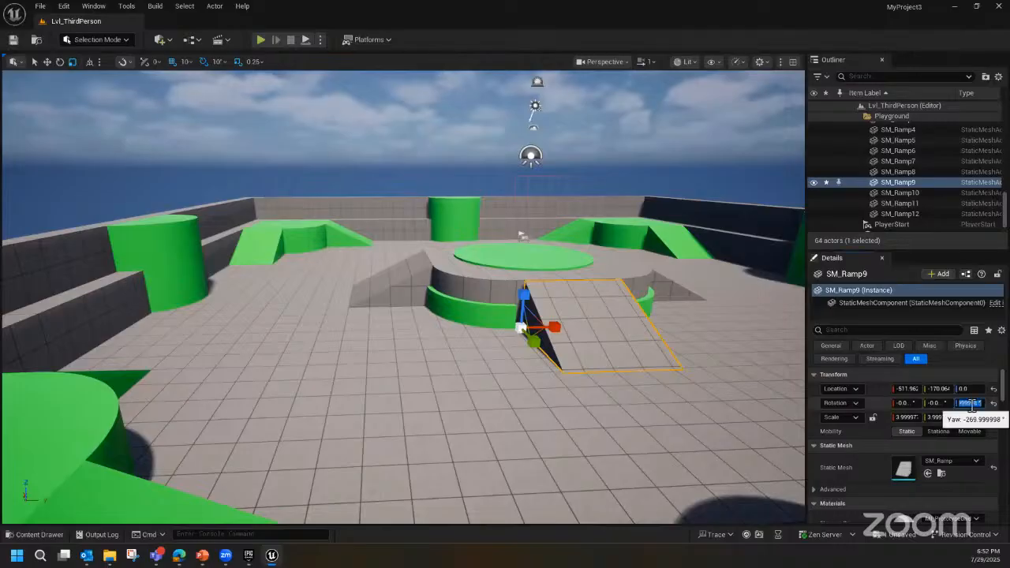
- Set SM_Ramp9's yaw rotation to exactly -270 degrees
left_click(970, 404)
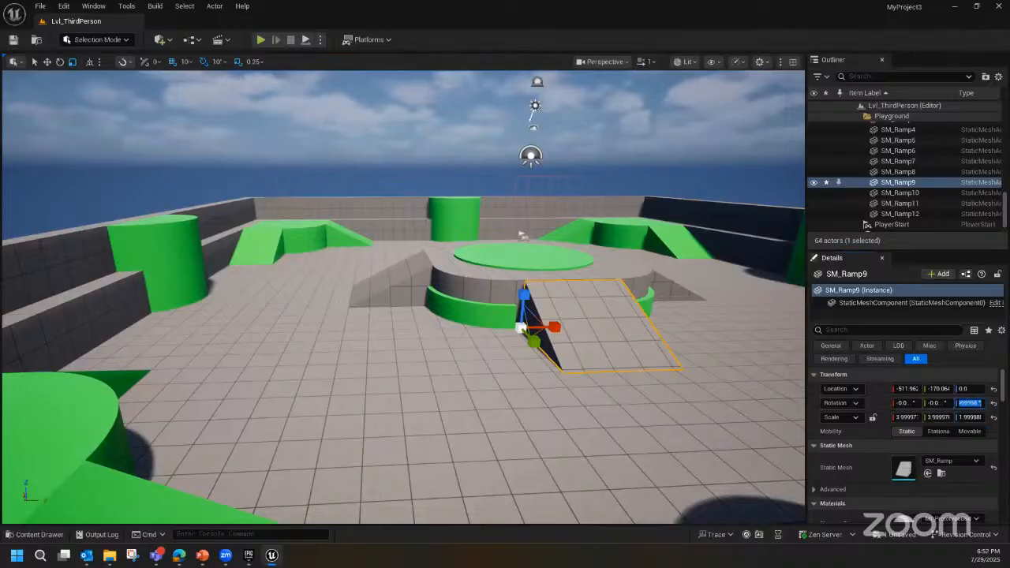
type("-270")
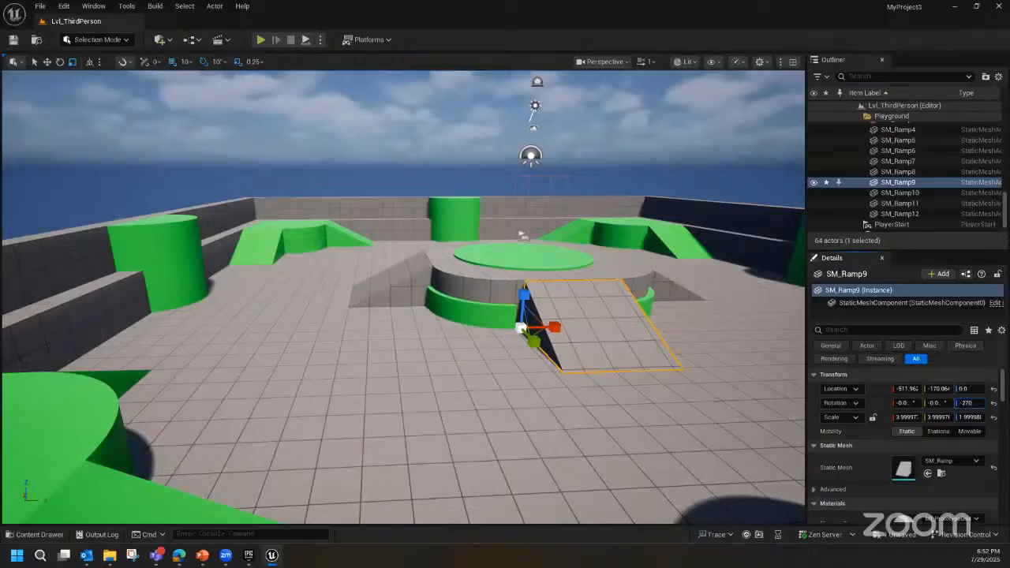
key("Return")
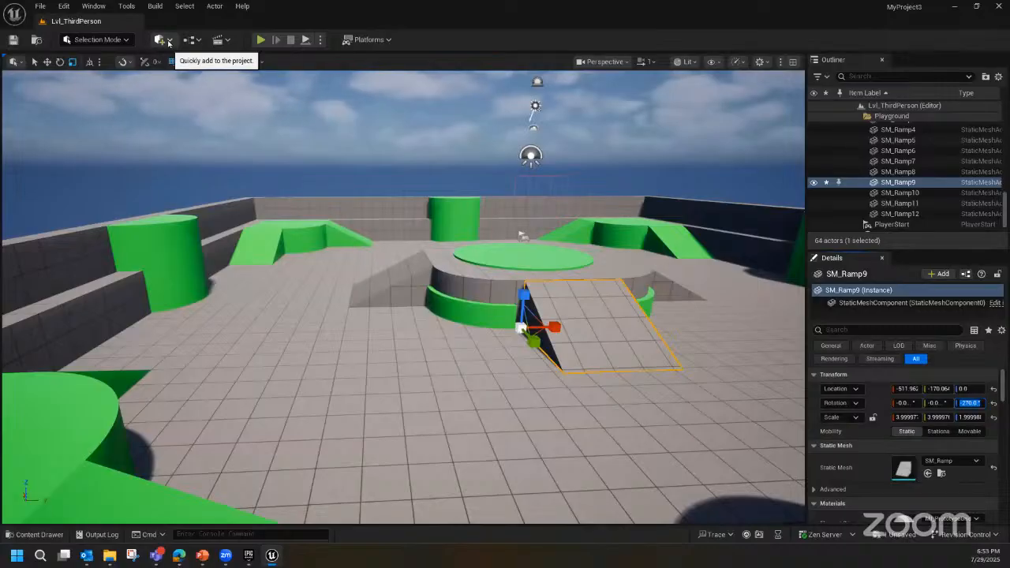
- Review the Basic and Shapes actors available for quickly adding to the project, without placing any
left_click(168, 42)
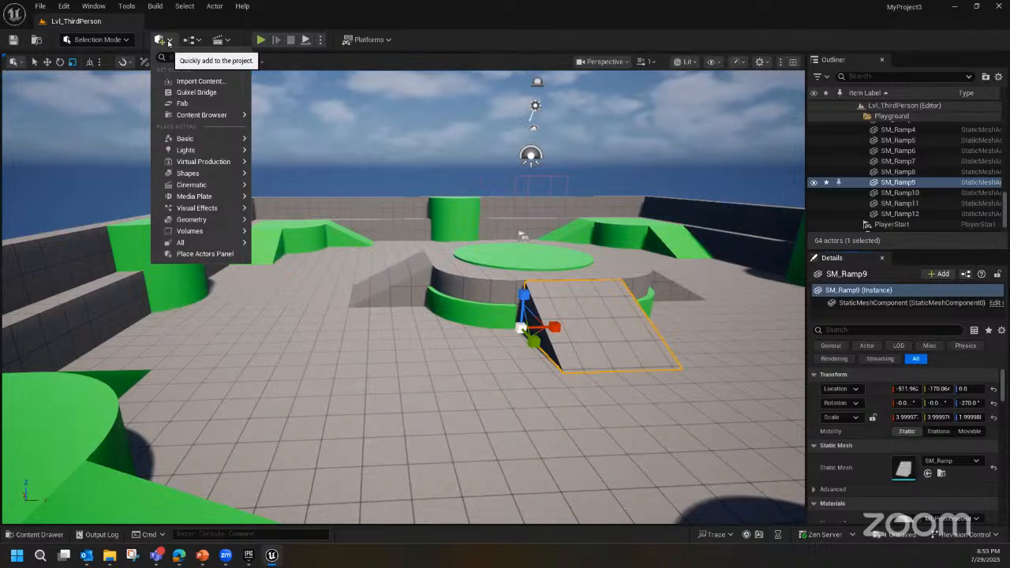
left_click(168, 41)
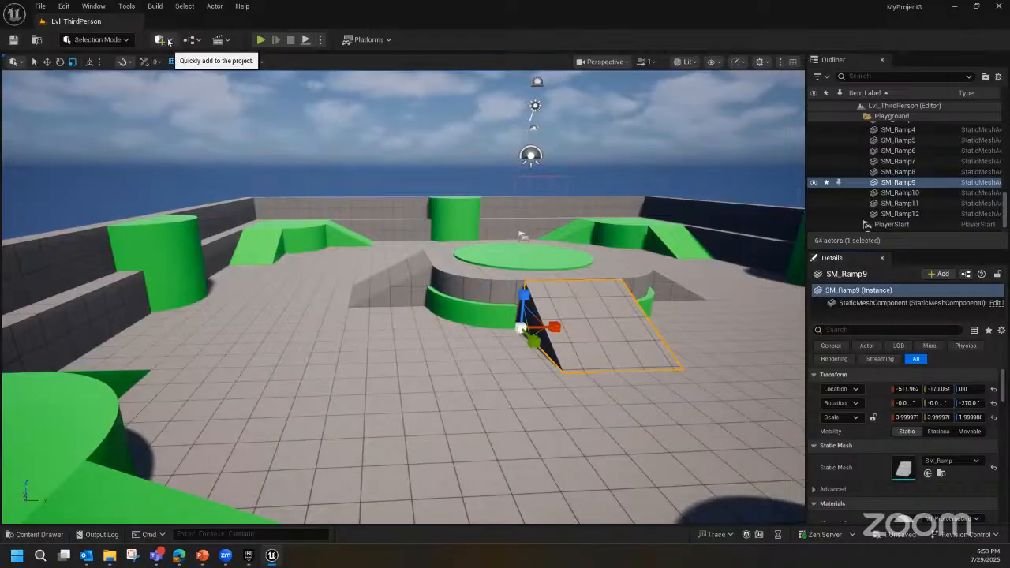
left_click(164, 39)
mouse_move(186, 142)
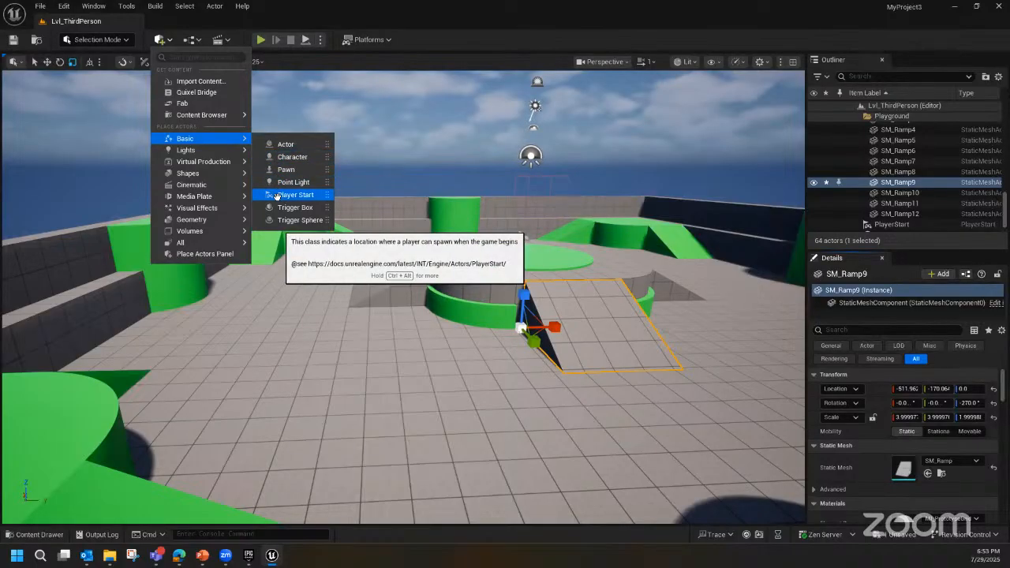
mouse_move(223, 175)
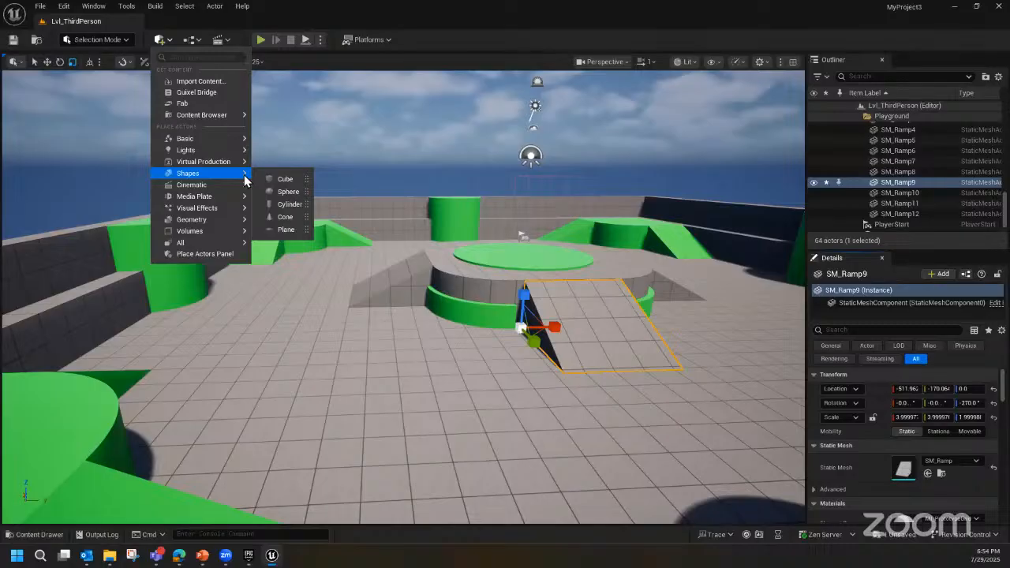
left_click(170, 40)
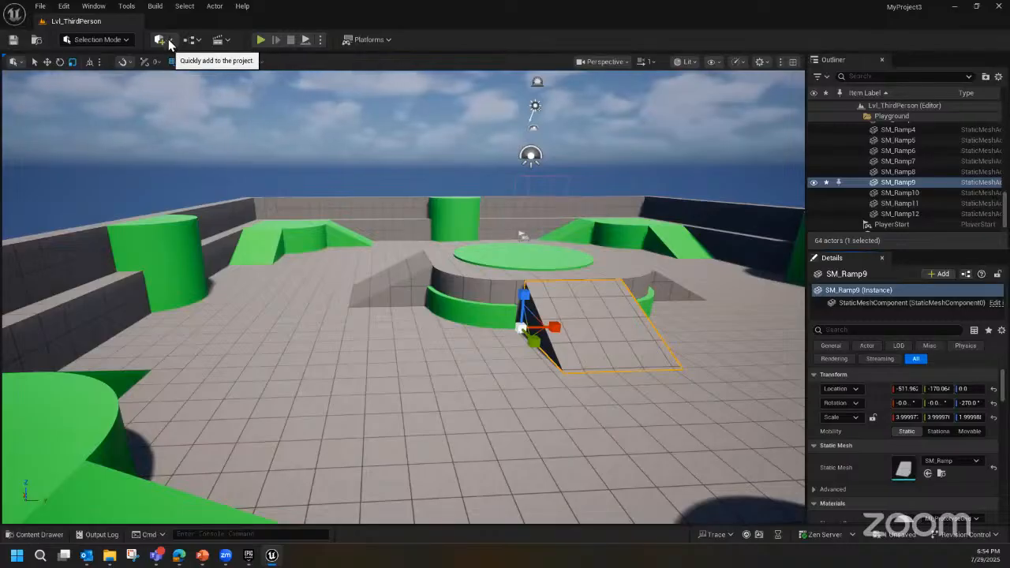
- Add a Cube shape actor to the level
left_click(169, 43)
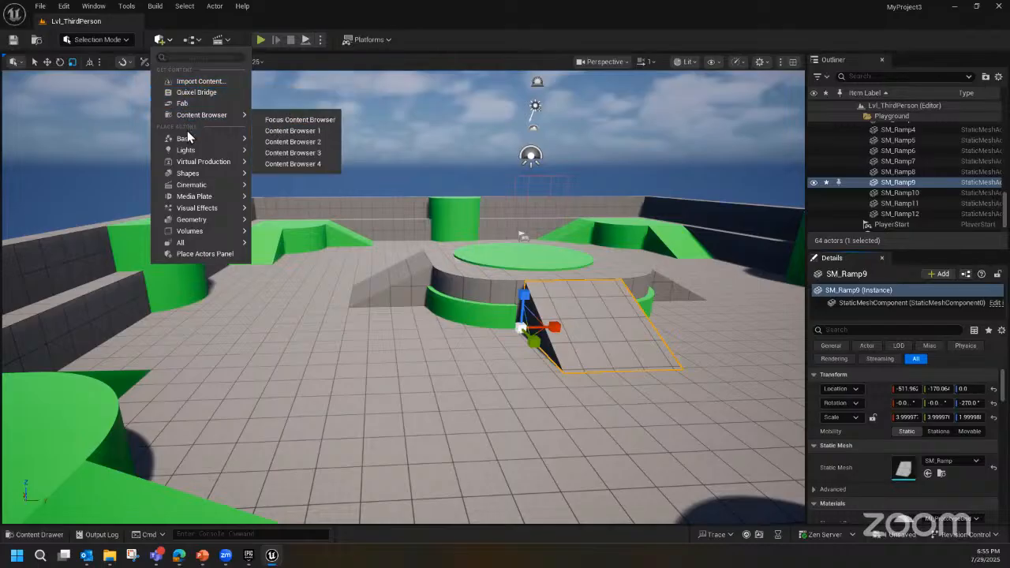
mouse_move(188, 139)
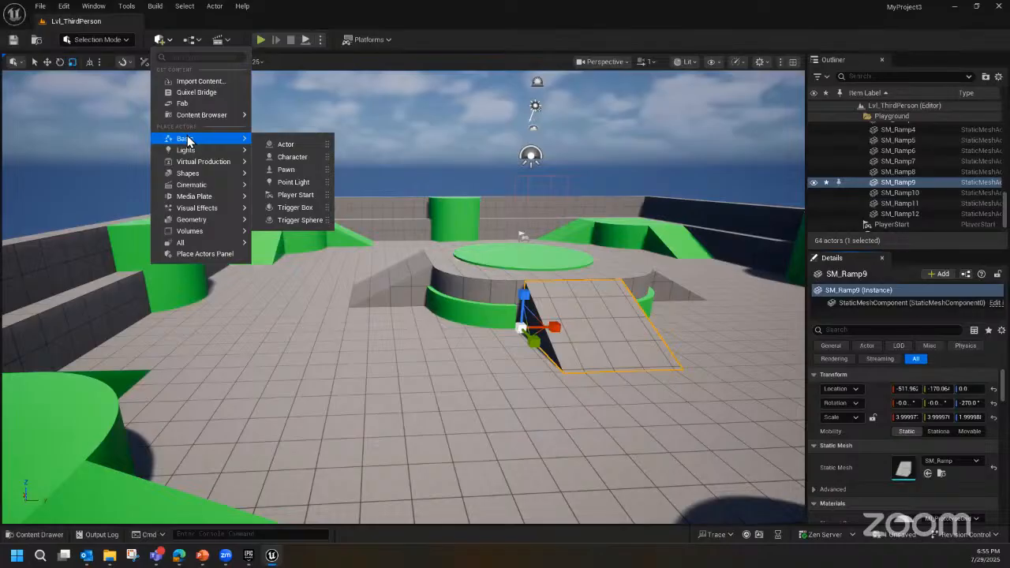
mouse_move(201, 175)
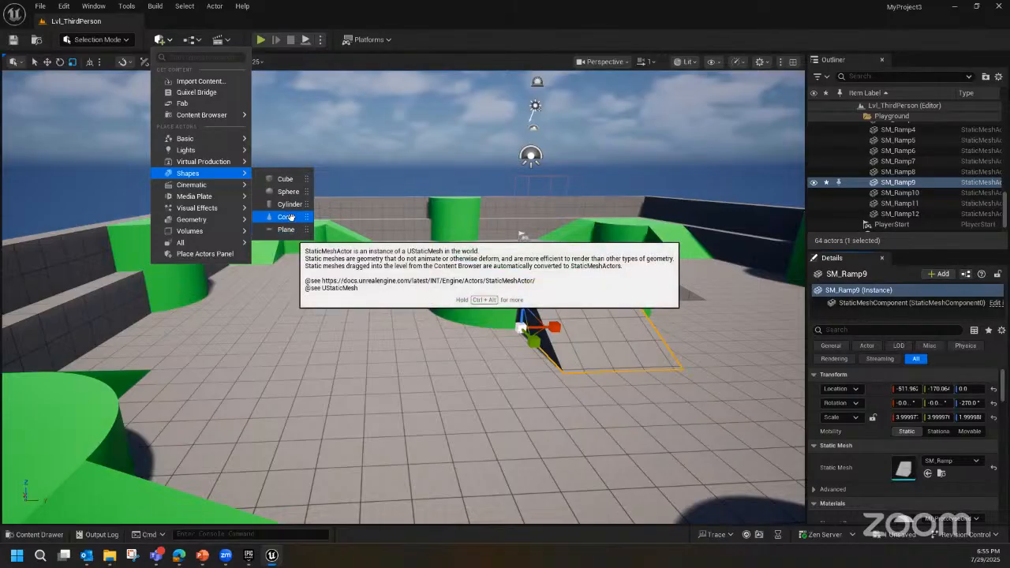
left_click(286, 182)
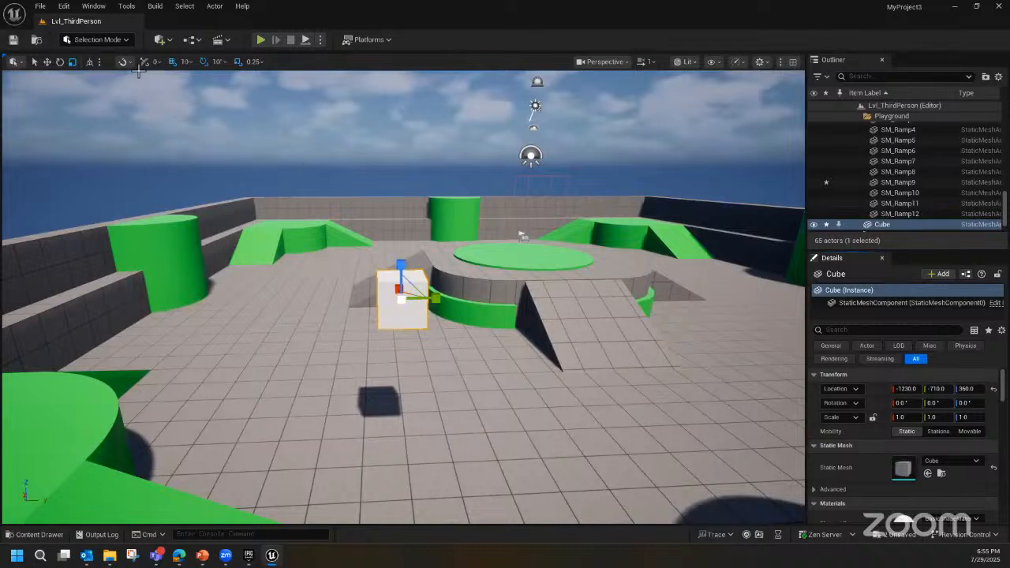
- Move the cube above the green corner platform, to about X -1556, Y -1606, Z 446
left_click(45, 61)
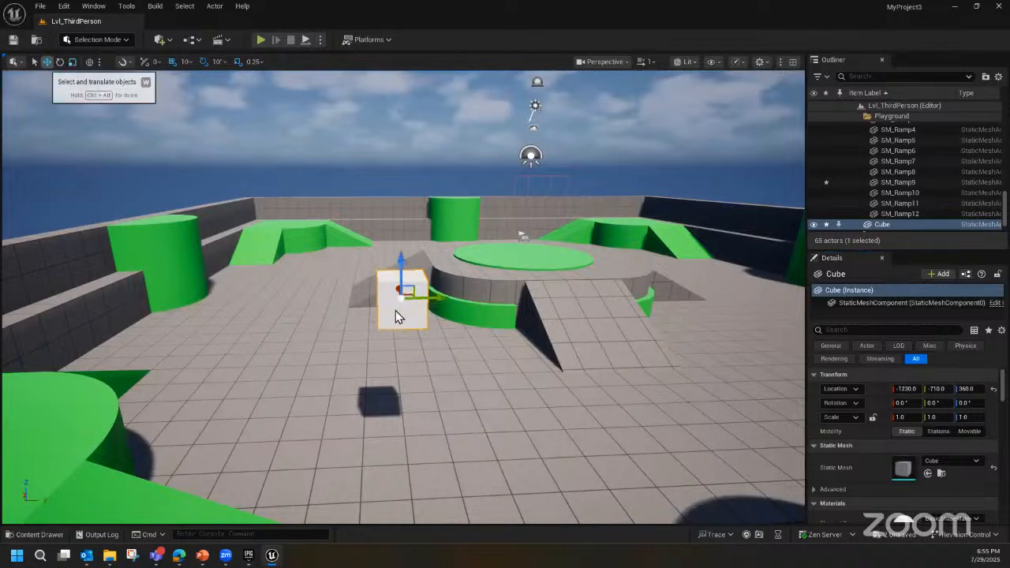
mouse_move(389, 307)
right_mouse_down()
mouse_move(352, 307)
mouse_move(379, 304)
right_mouse_up()
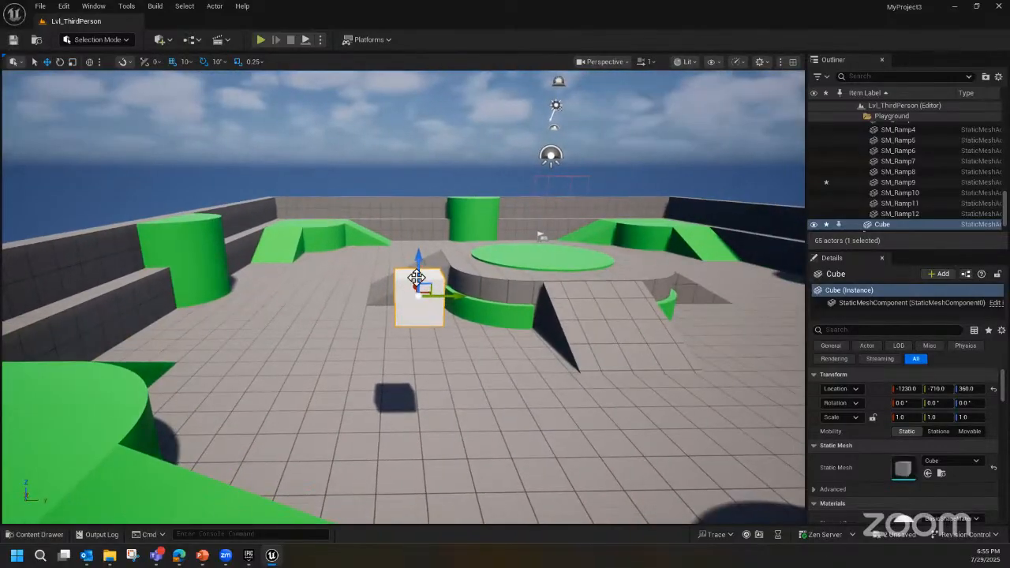
left_click_drag(417, 294, 141, 285)
right_click_drag(235, 287, 162, 286)
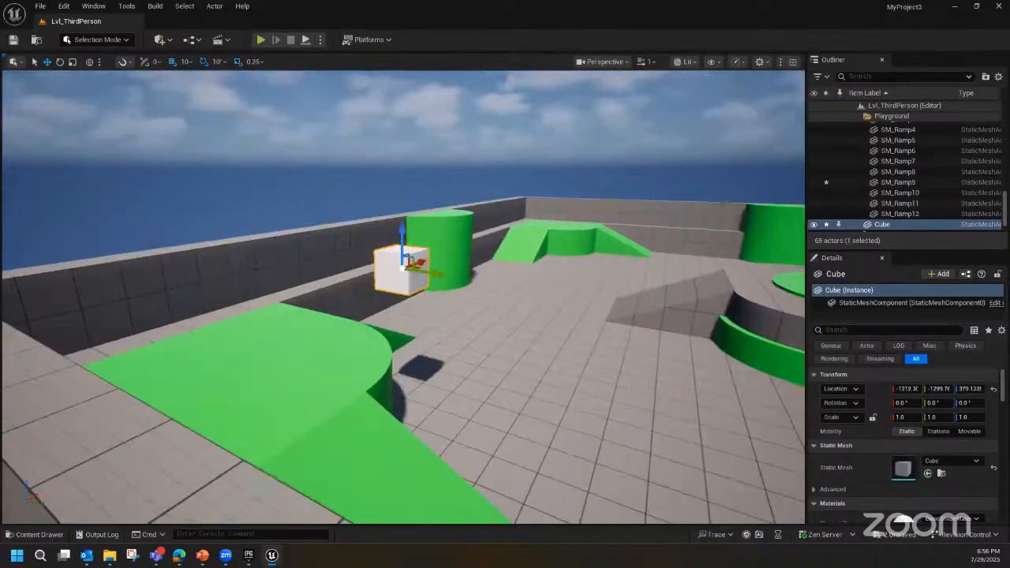
right_click_drag(524, 297, 477, 296)
left_click_drag(530, 272, 303, 228)
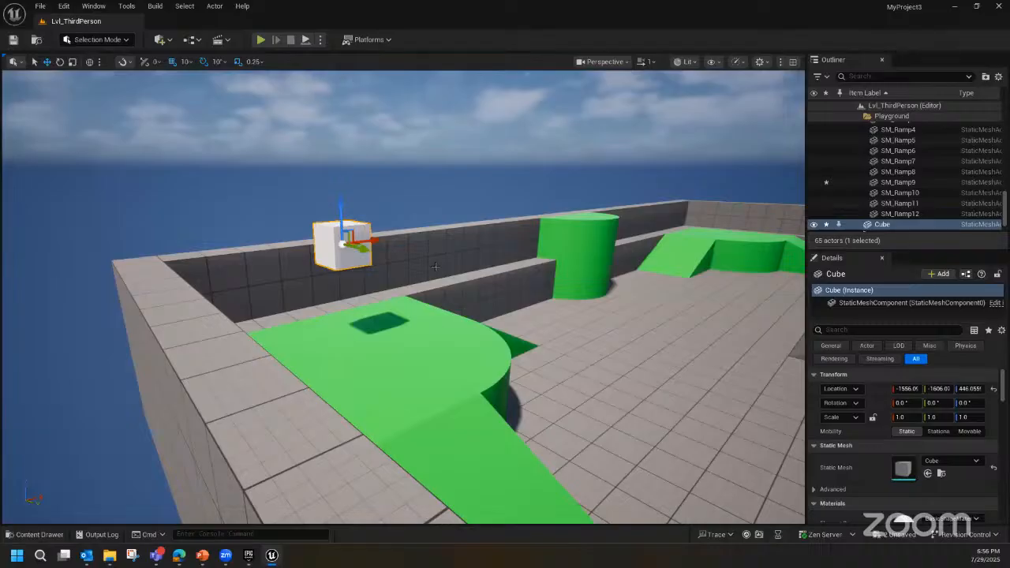
- Play the level and run the character up the green ramp onto the corner platform beneath the floating cube
left_click(260, 41)
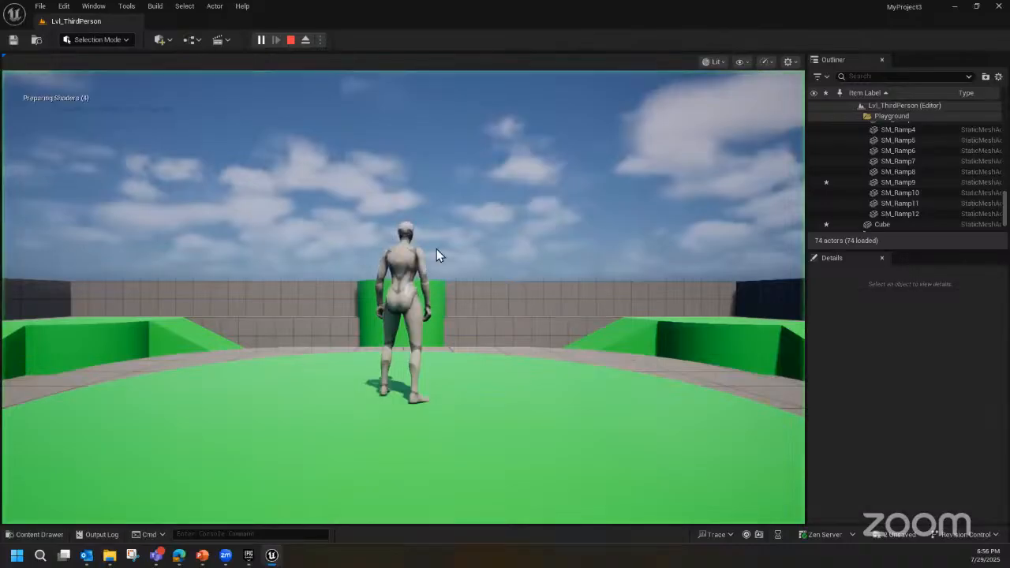
left_click(437, 248)
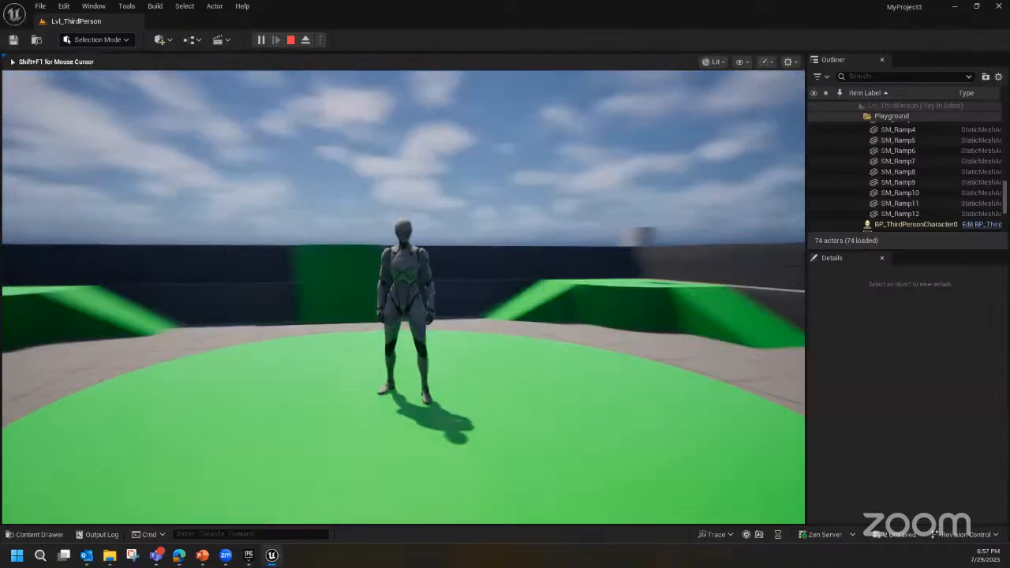
key("w")
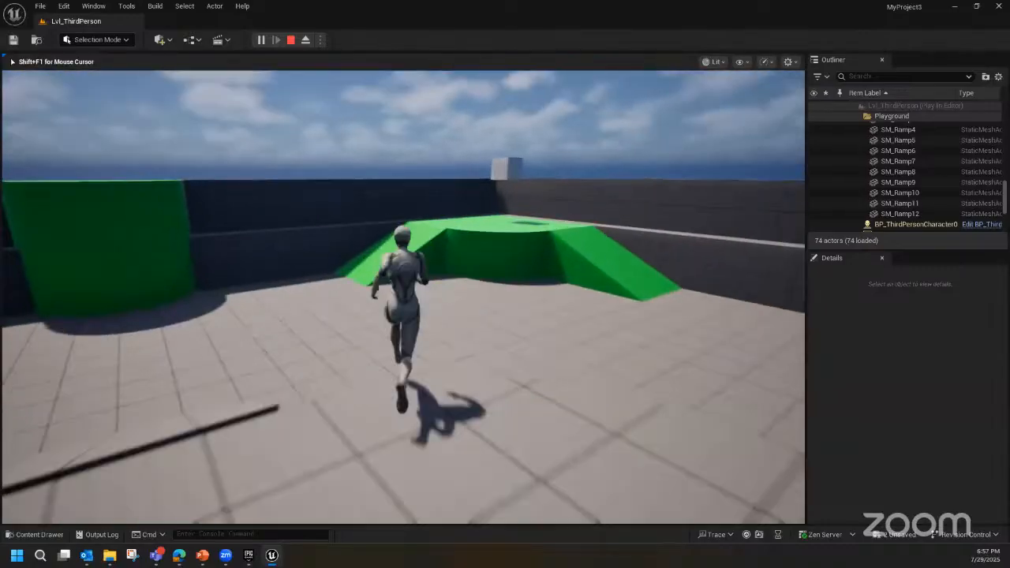
key("w")
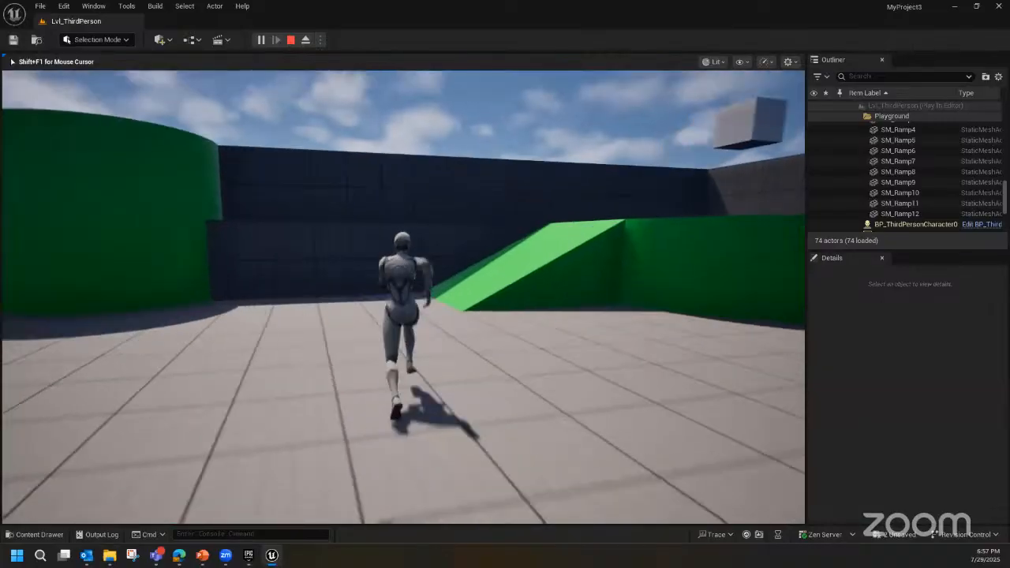
key("w")
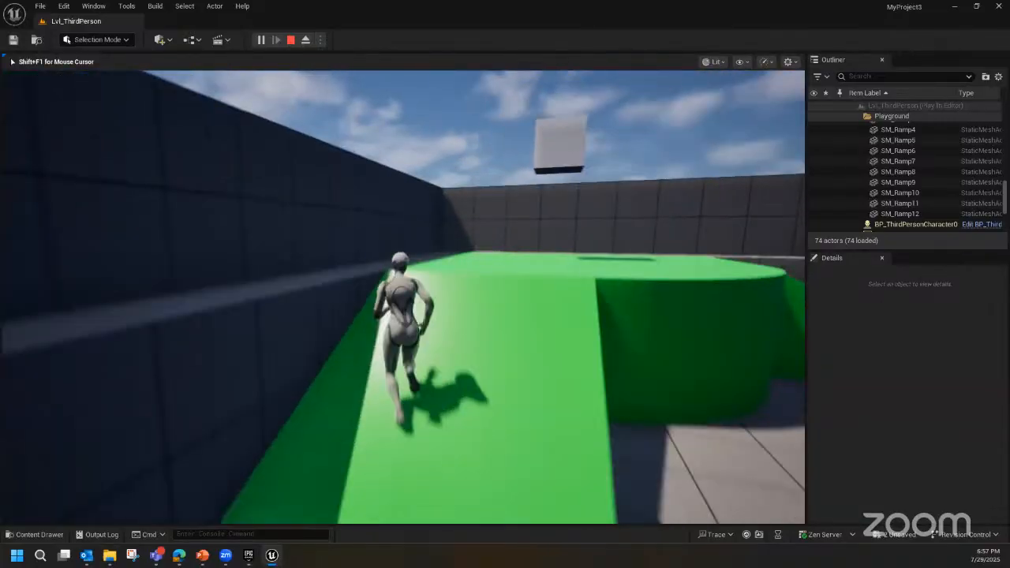
key("w")
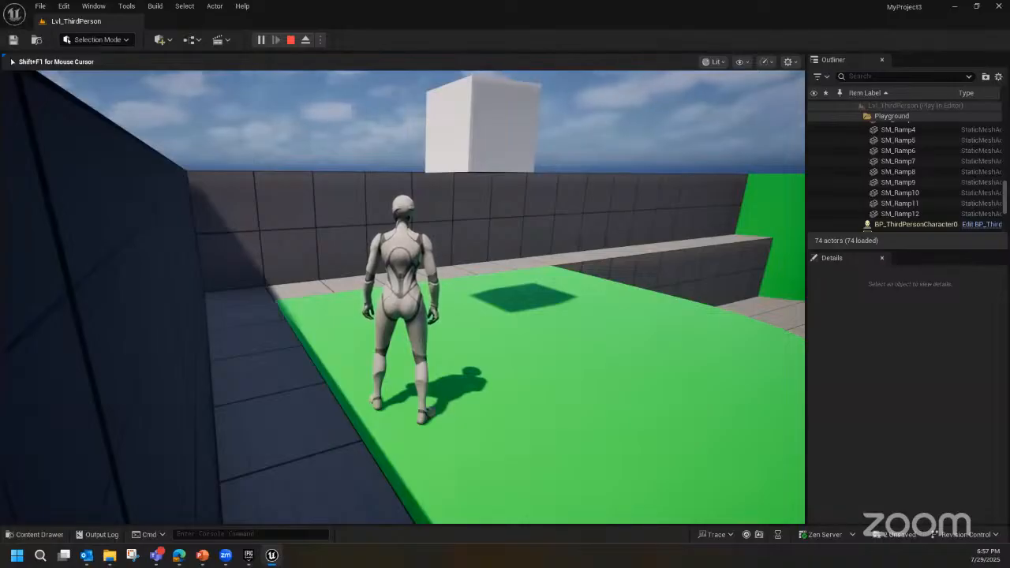
- Stop the play session and give the floating cube Movable mobility with Simulate Physics enabled
key("Escape")
key("f")
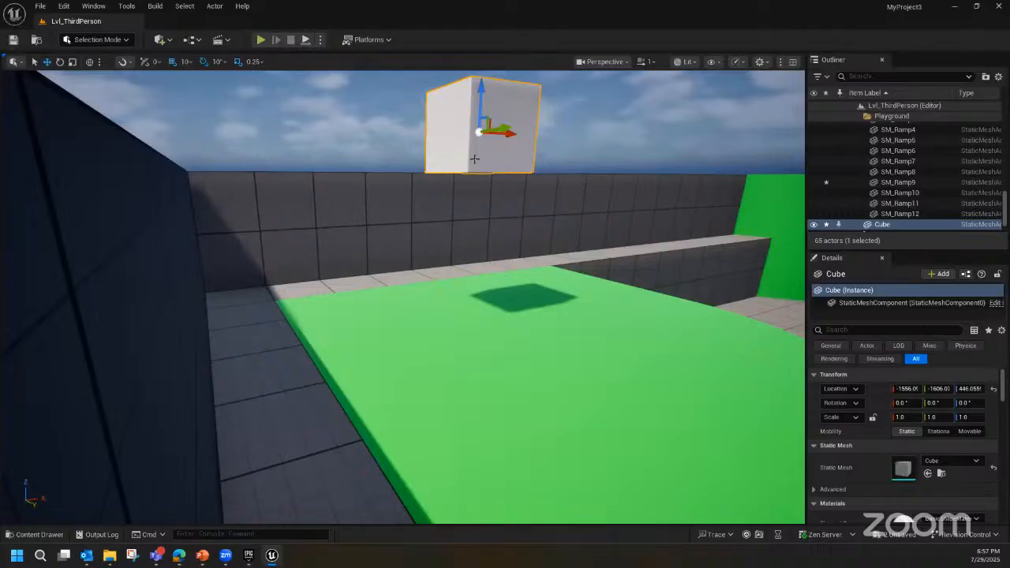
left_click(33, 62)
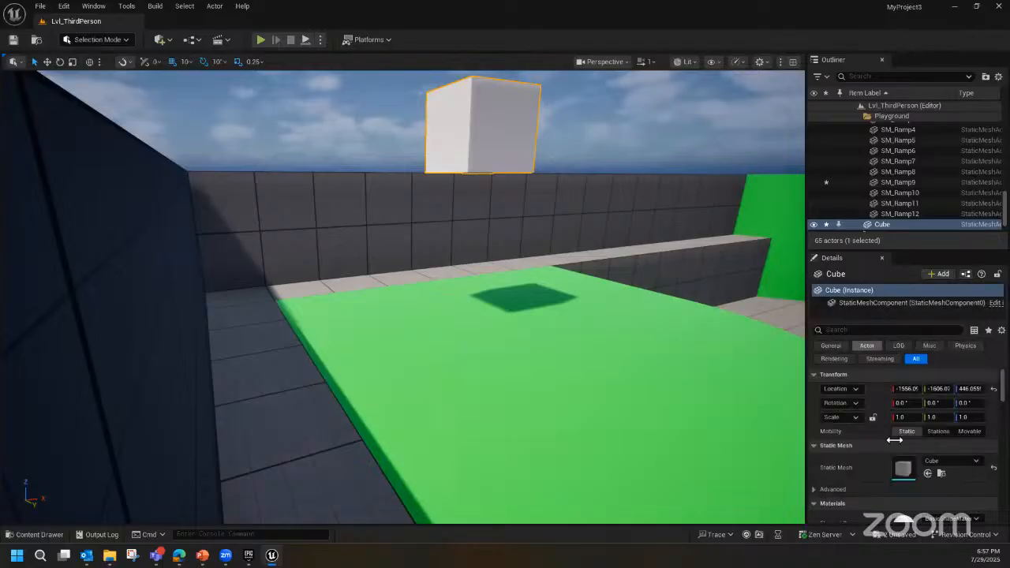
scroll(964, 483, "down", 1)
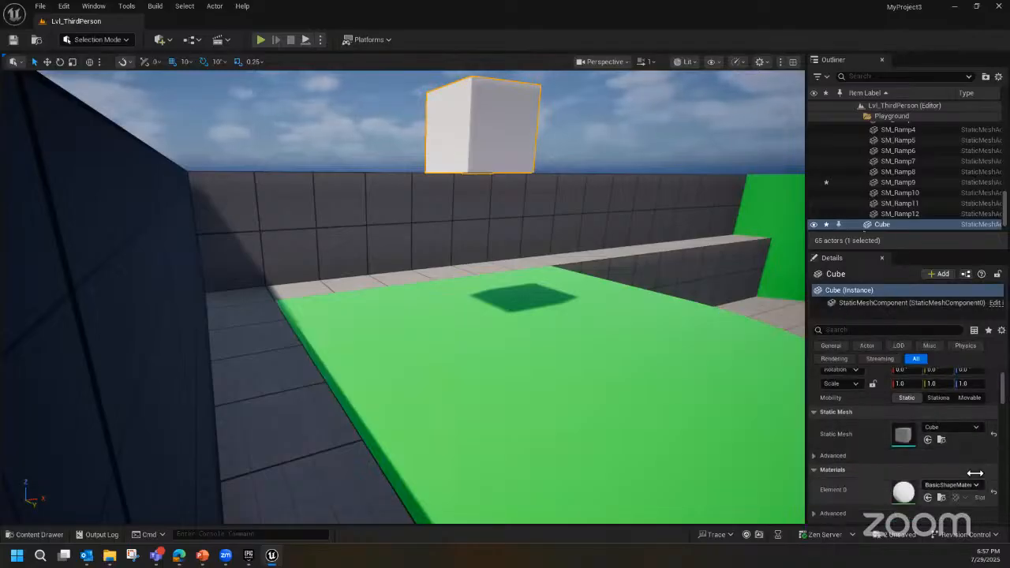
scroll(950, 497, "down", 1)
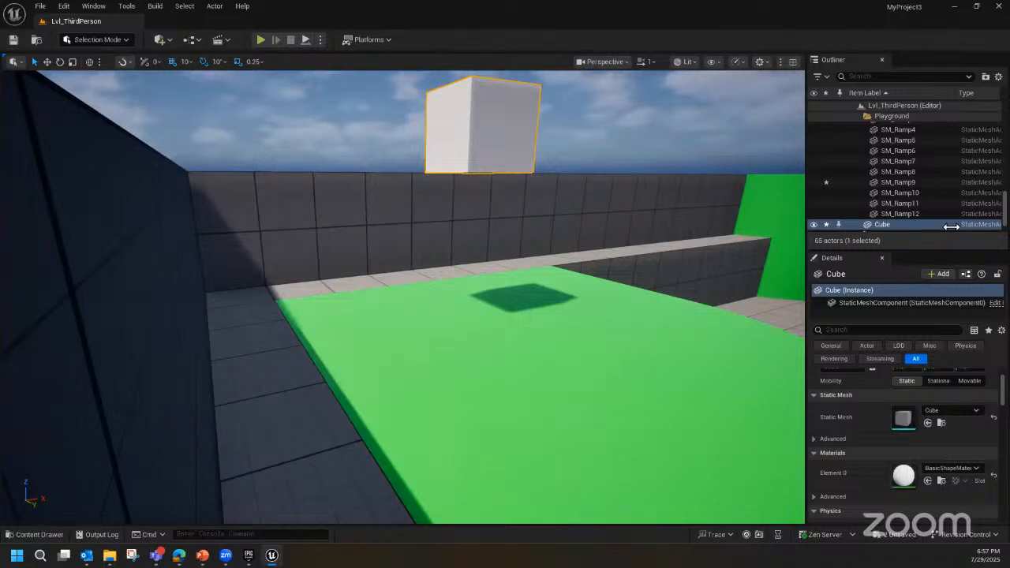
left_click(936, 381)
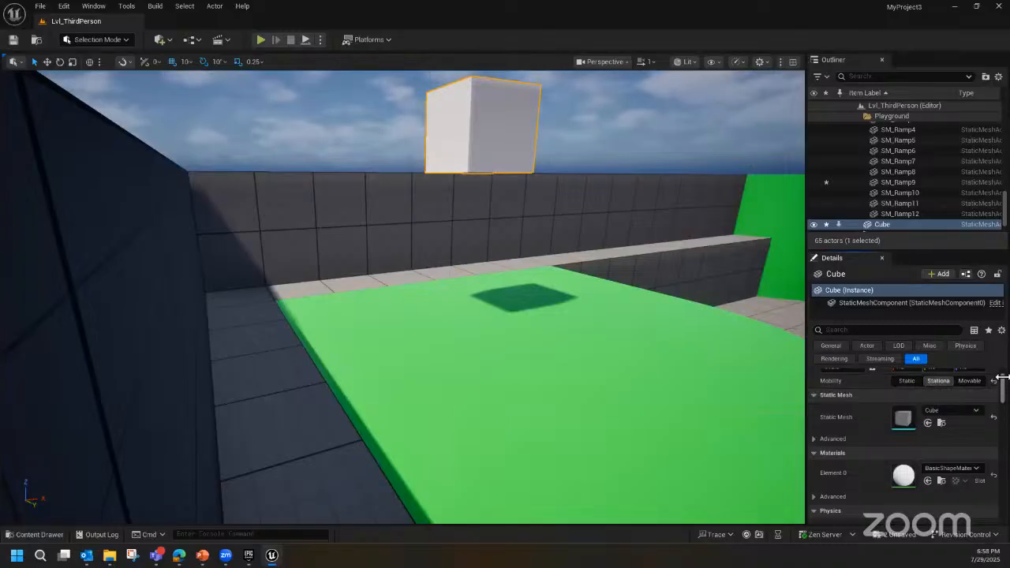
scroll(998, 384, "up", 2)
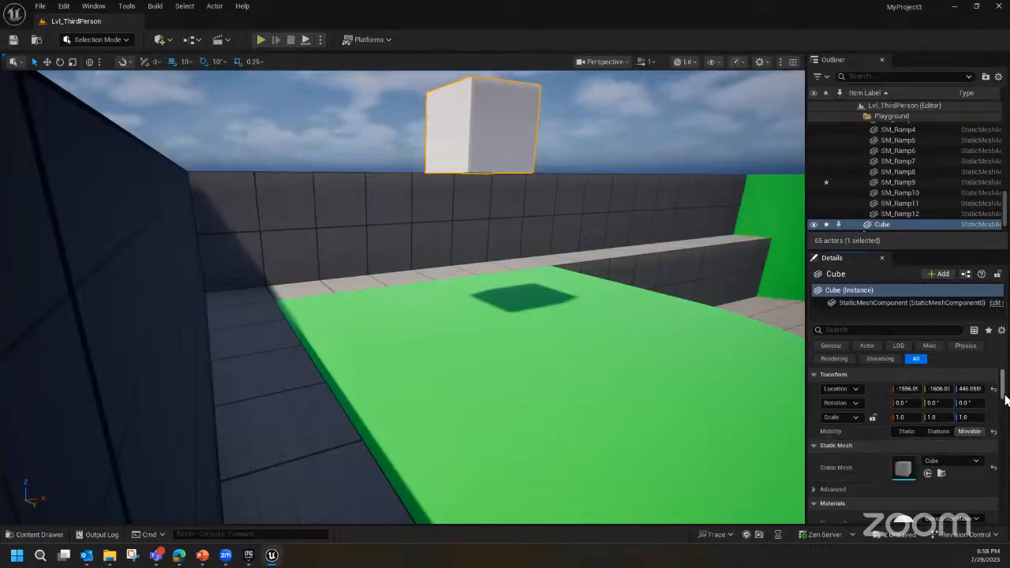
left_click_drag(1002, 397, 1004, 410)
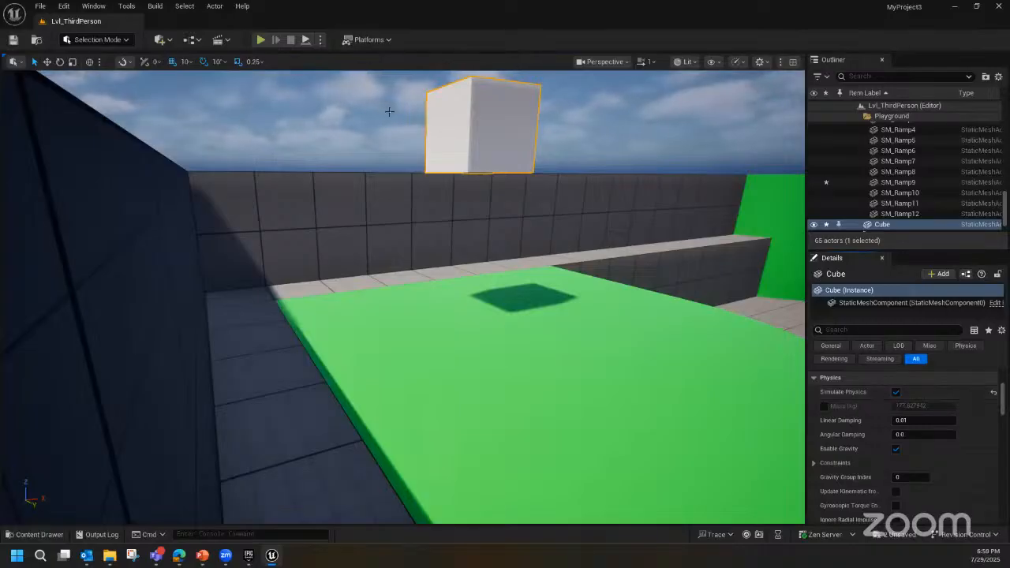
- Add a second Cube shape actor to the level near the green corner platform
left_click(163, 39)
mouse_move(191, 140)
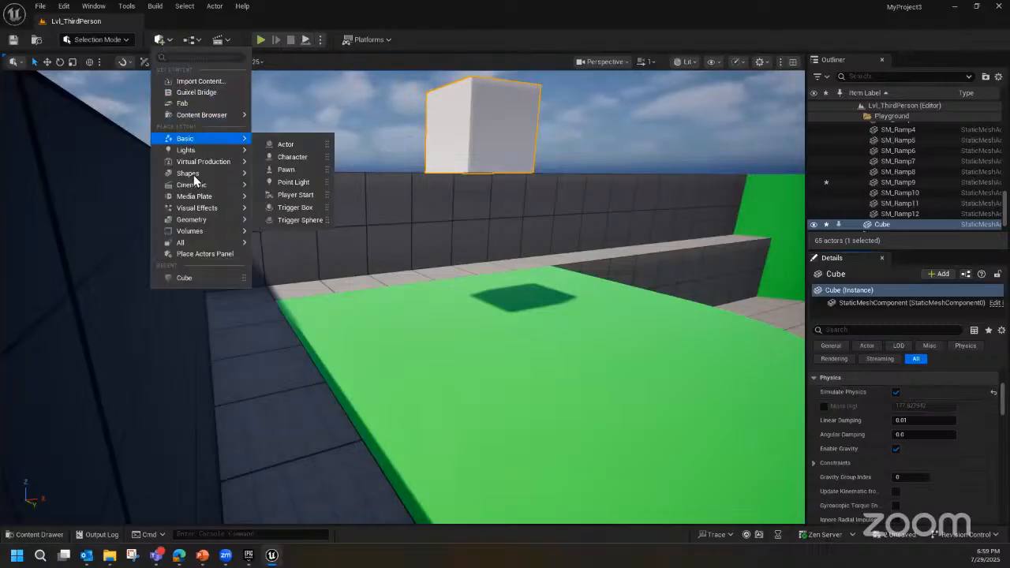
mouse_move(193, 174)
left_click(275, 178)
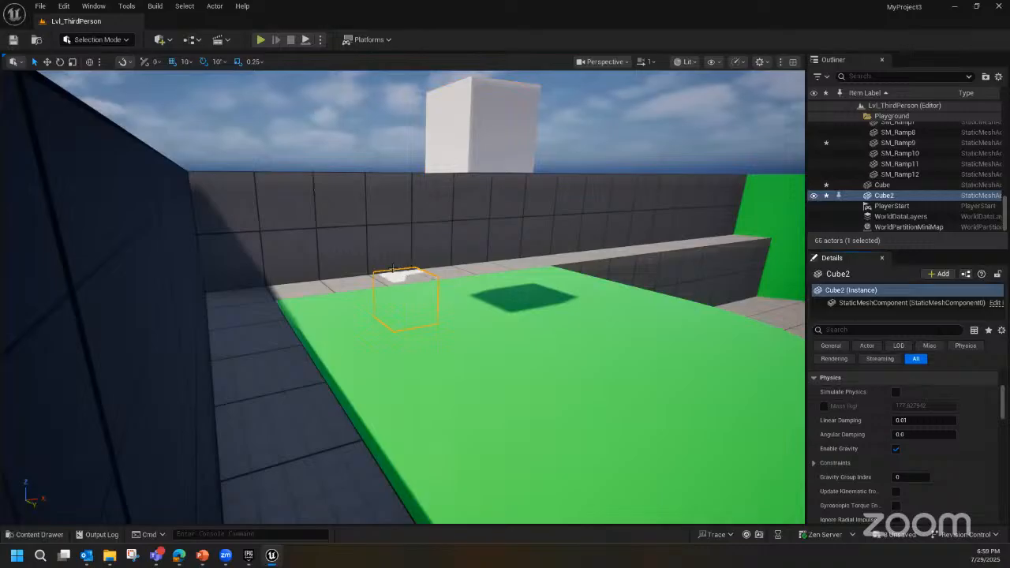
- Move the second cube into the air beside the first floating cube, to X -1280, Y -1640, Z 440
left_click(47, 62)
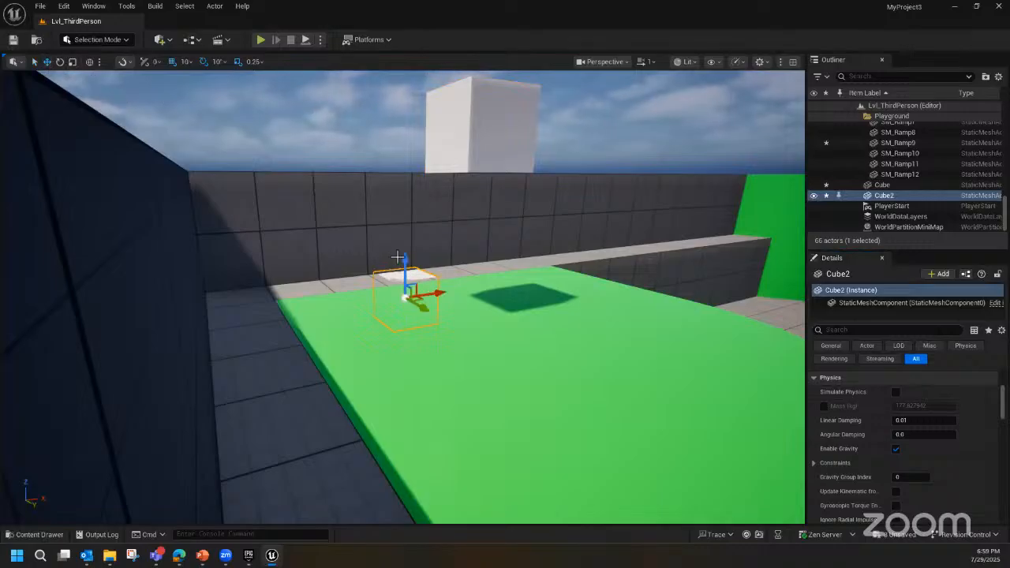
left_click_drag(405, 262, 398, 175)
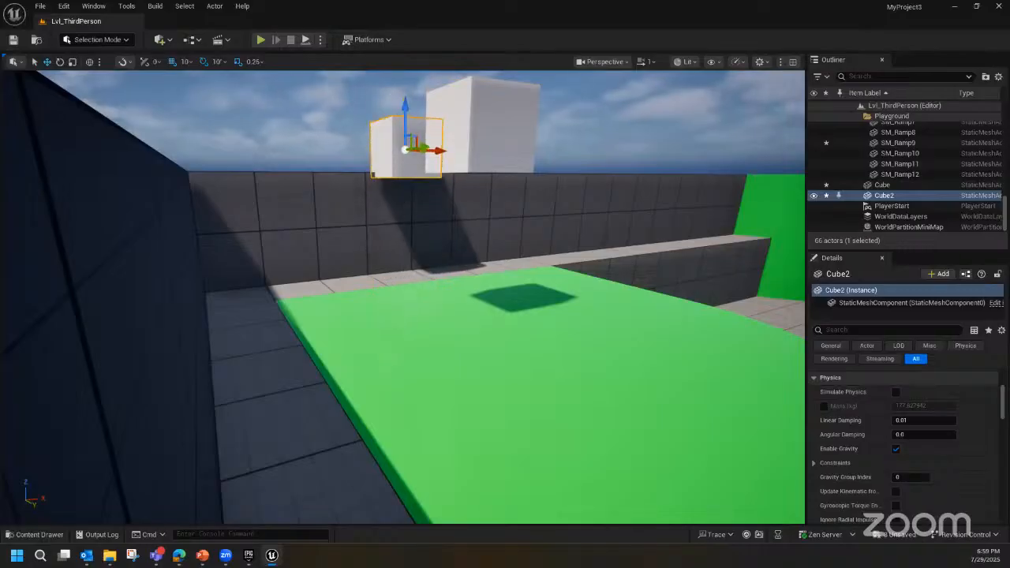
right_click_drag(410, 214, 482, 215)
right_click_drag(325, 141, 301, 98)
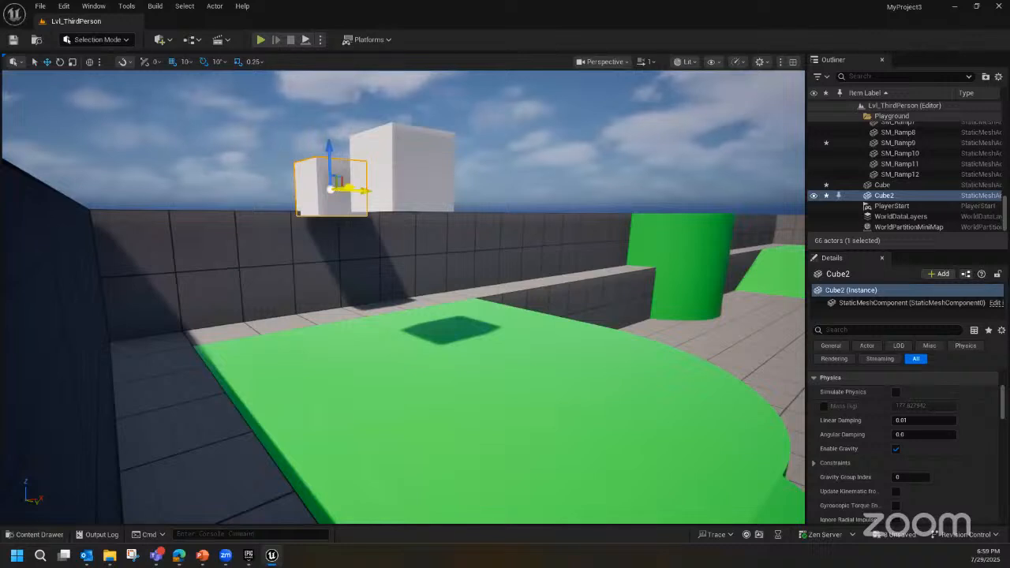
left_click_drag(344, 190, 533, 187)
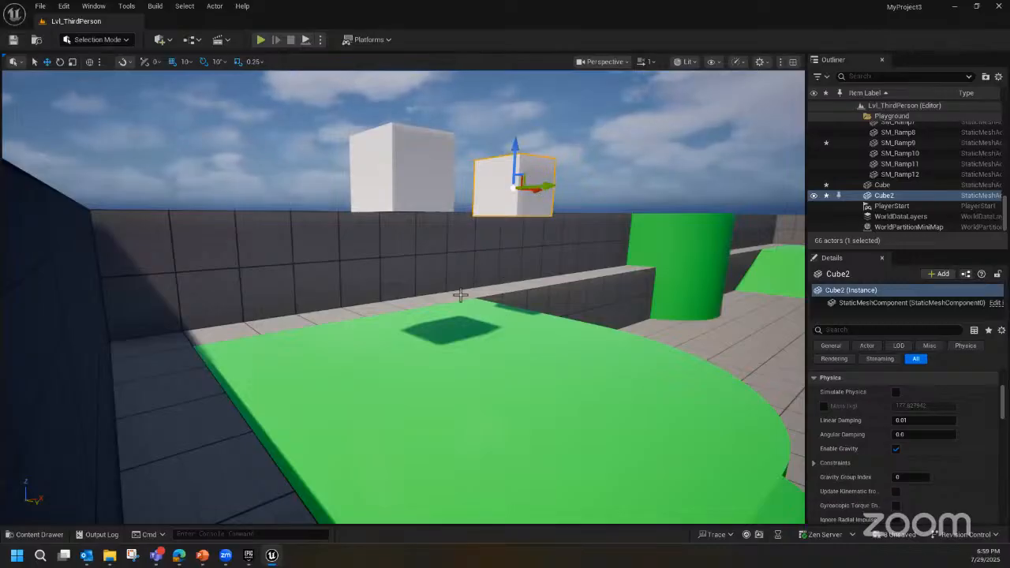
right_click_drag(453, 293, 430, 294)
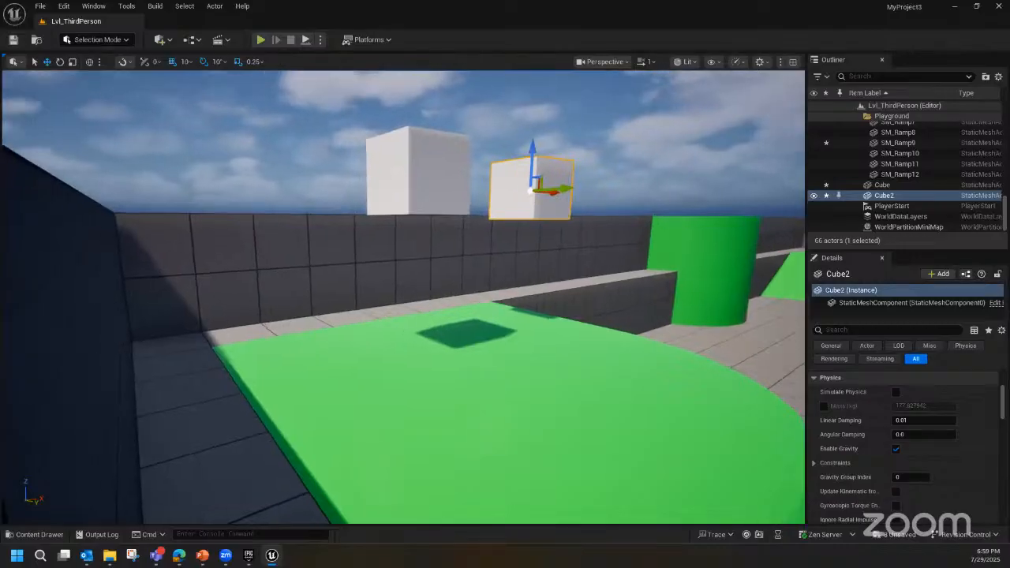
- Reselect the second cube and set its mobility to Movable
right_click(451, 298)
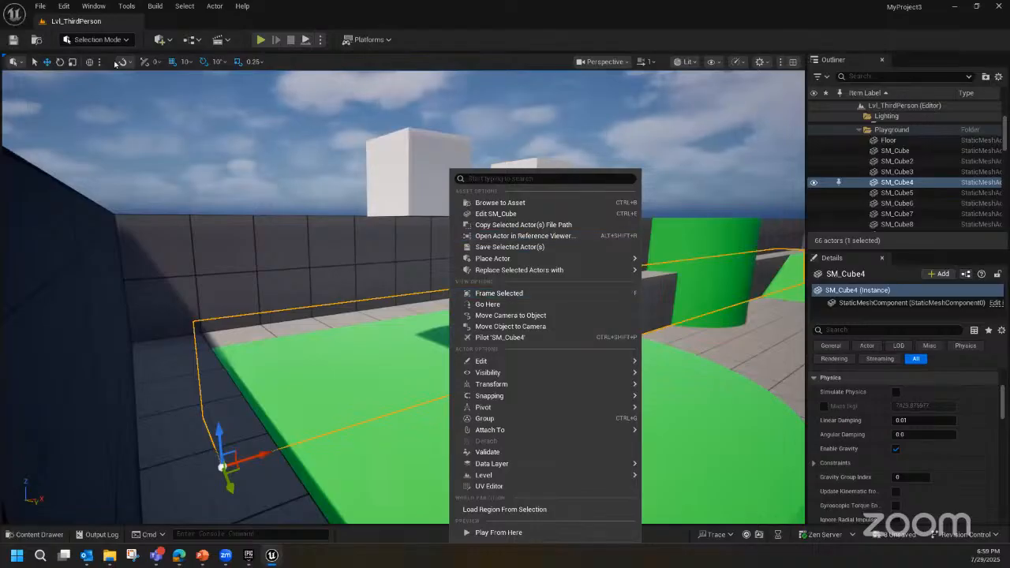
left_click(35, 62)
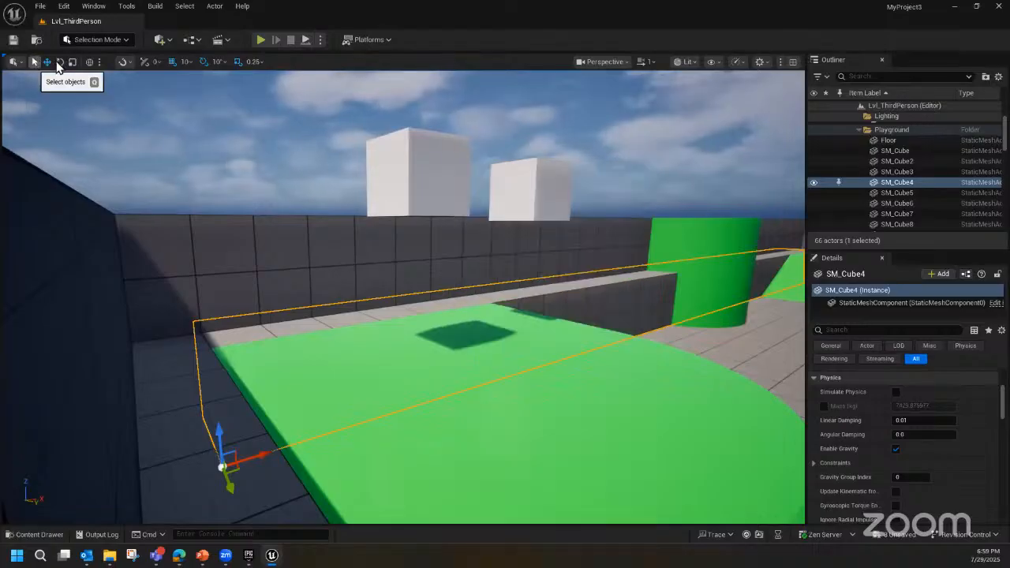
left_click(520, 191)
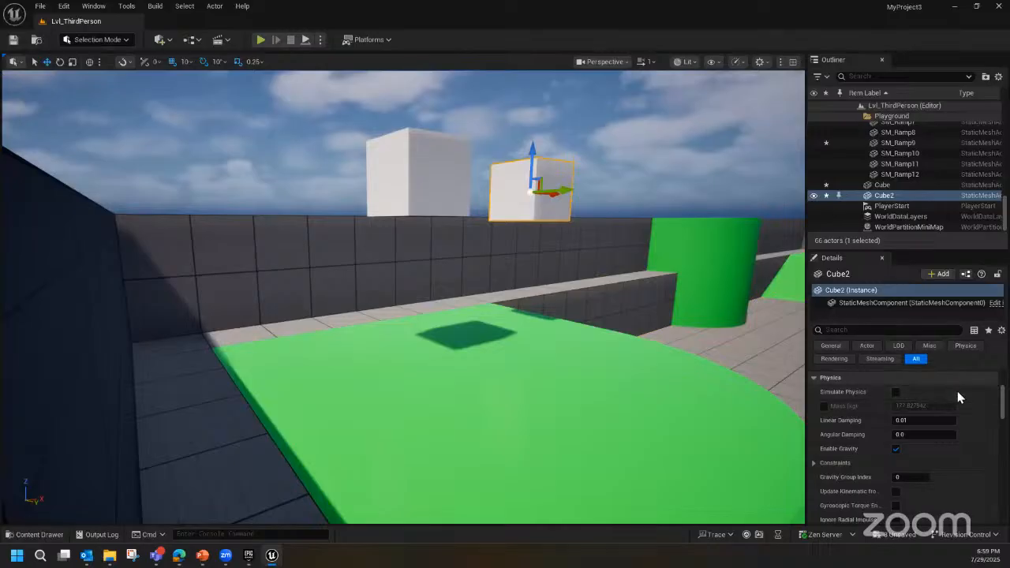
left_click_drag(1004, 408, 1005, 388)
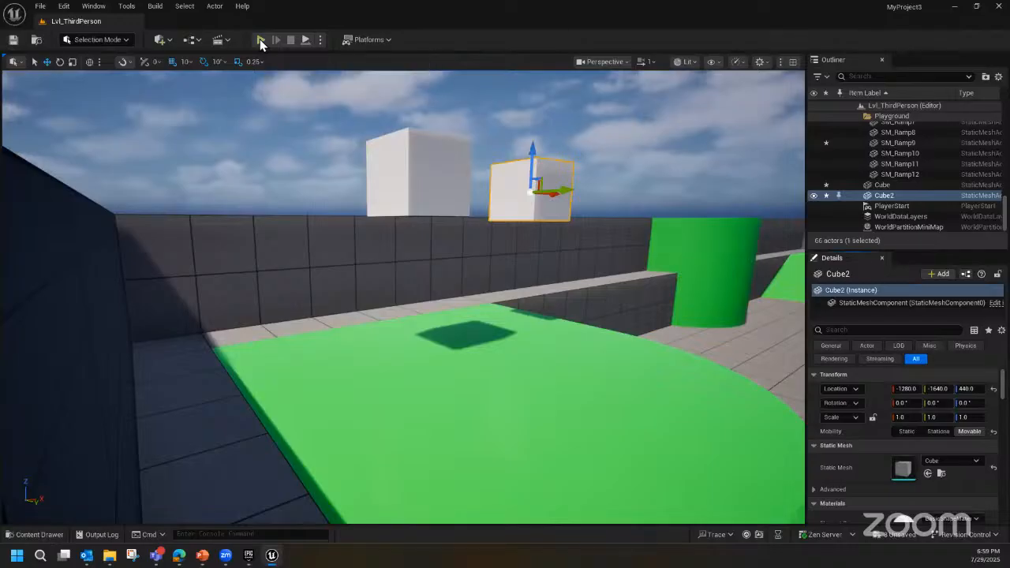
- Play the level and turn the character toward the corner platform to compare how the two cubes behave, ending the session after
left_click(260, 40)
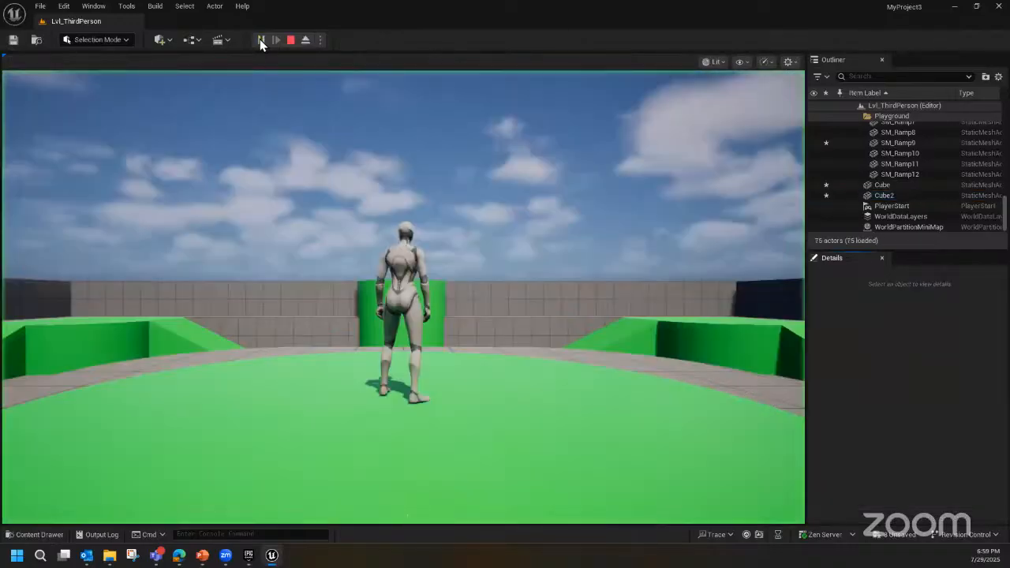
left_click(514, 272)
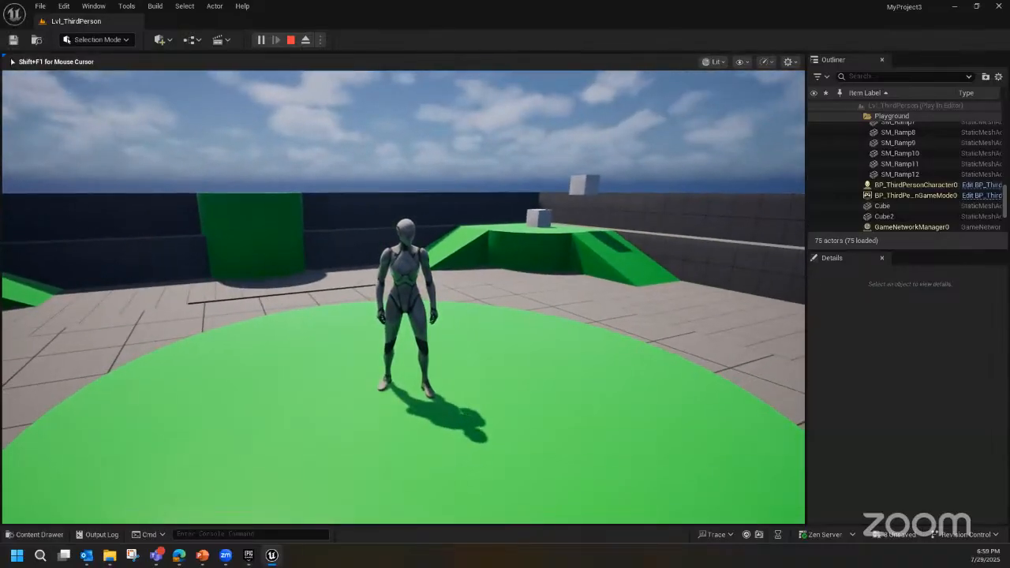
key("d")
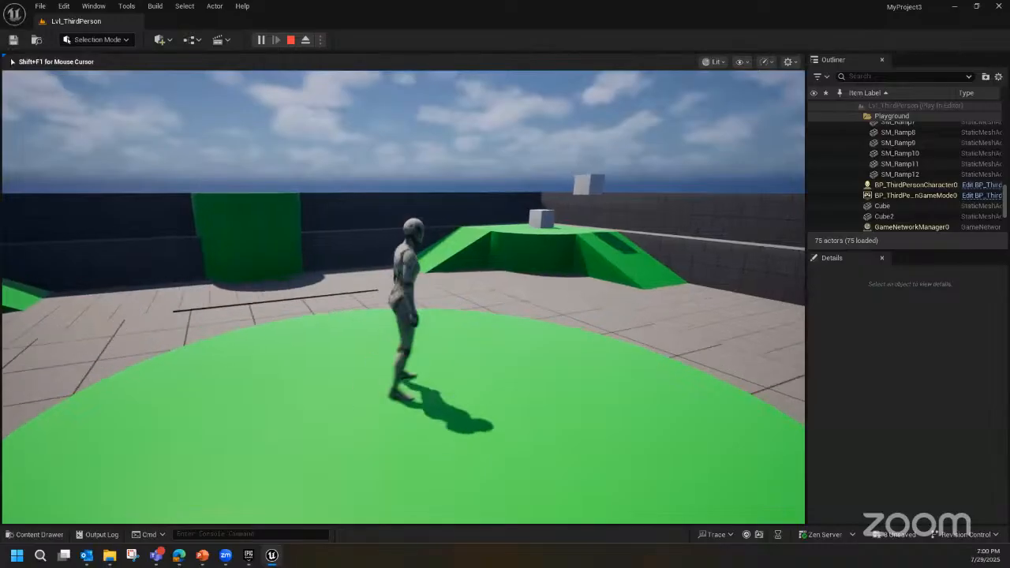
key("w")
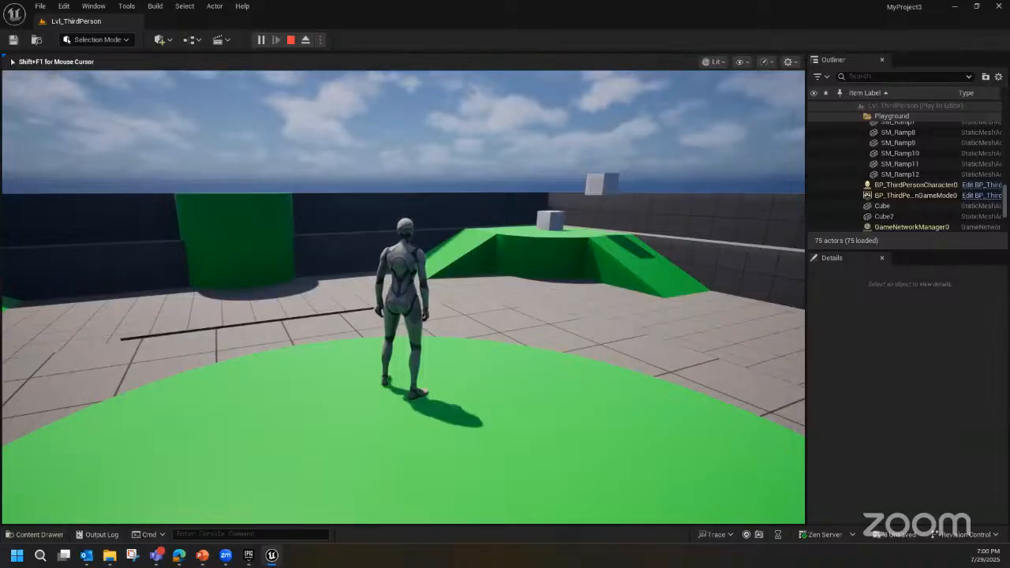
key("space")
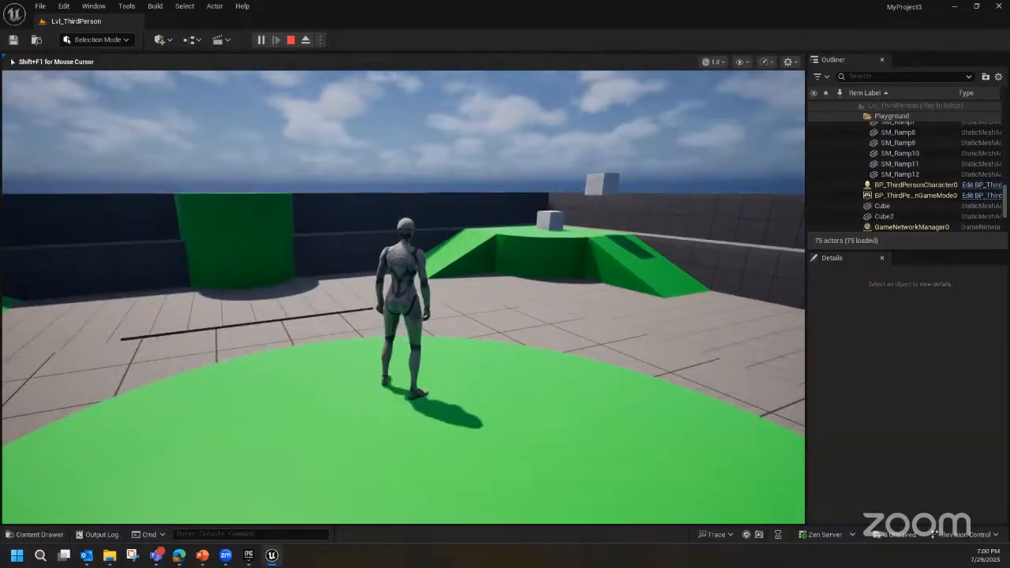
key("shift+F1")
key("Escape")
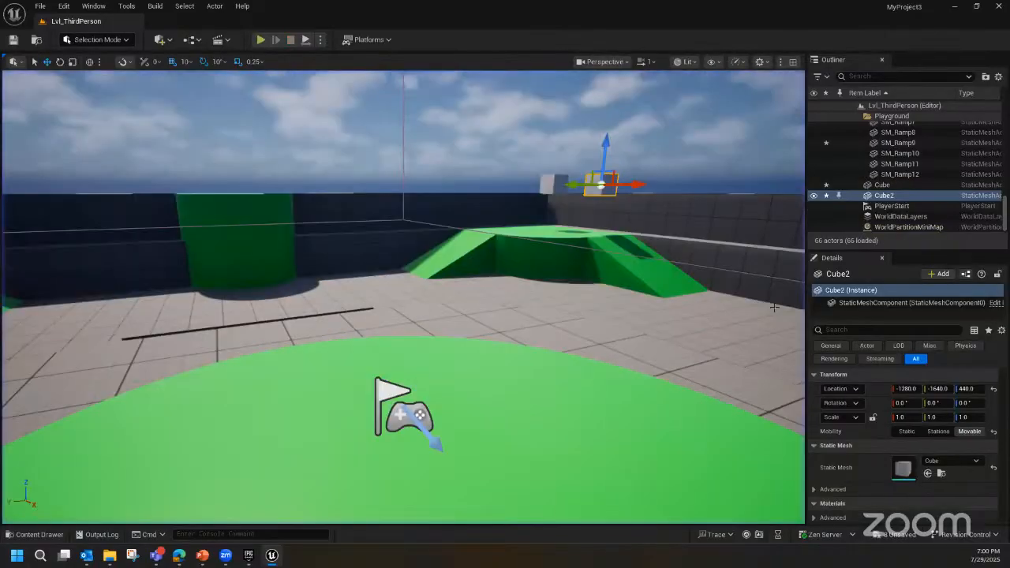
- Review the Visual Effects and Shapes actors available for adding to the level, without placing any
right_click_drag(662, 325, 706, 347)
right_click(662, 324)
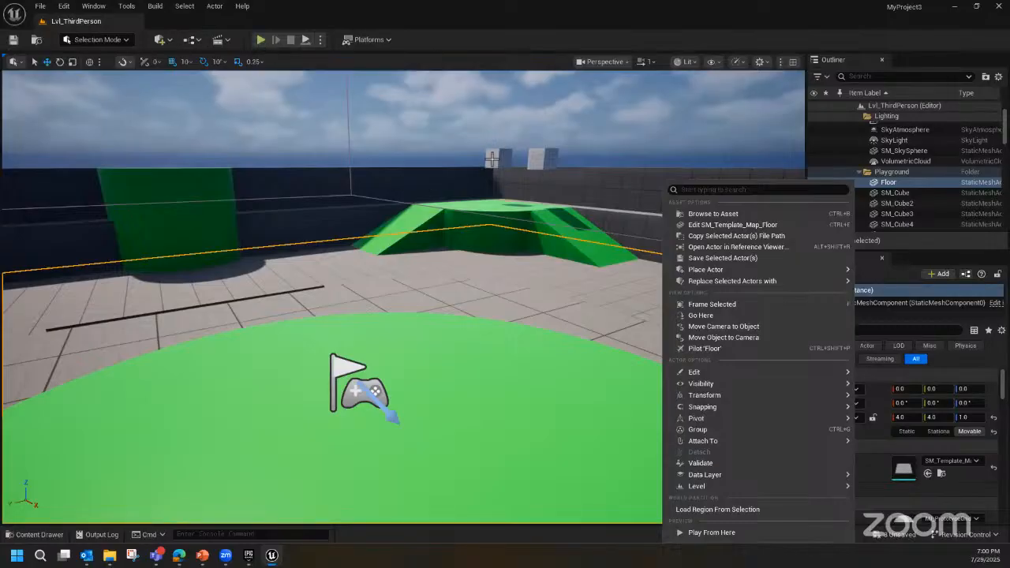
left_click(546, 278)
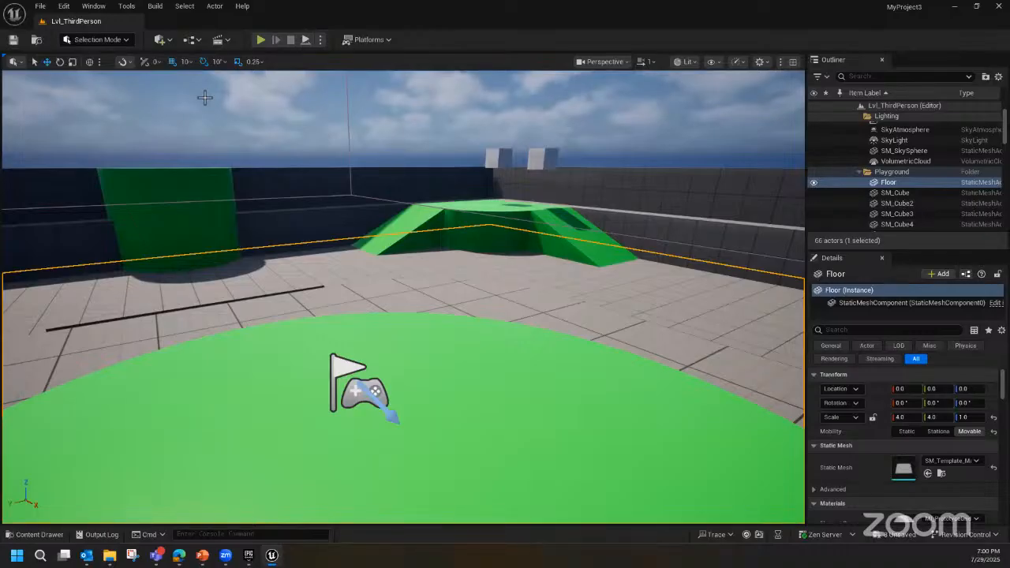
left_click(168, 40)
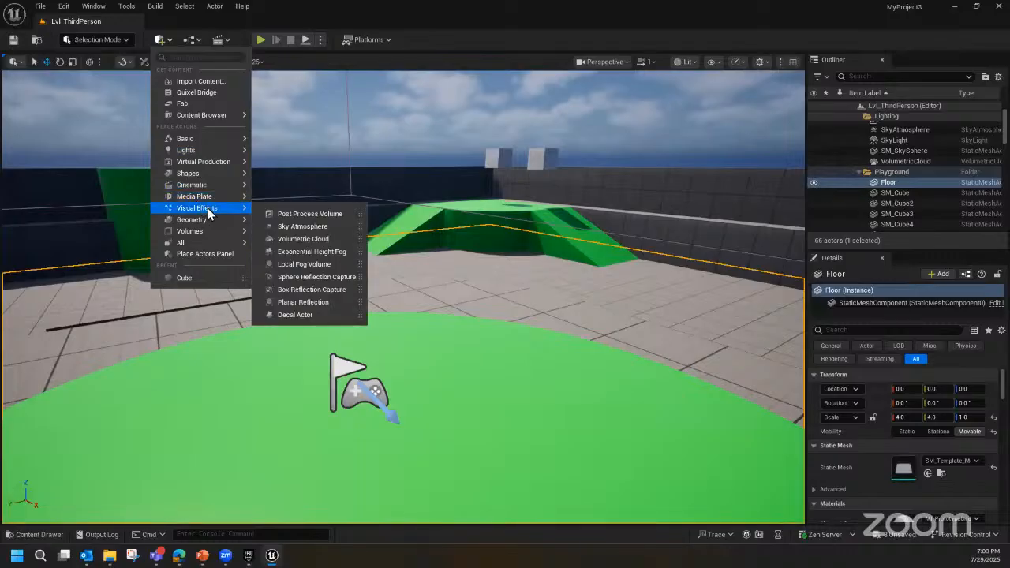
mouse_move(210, 174)
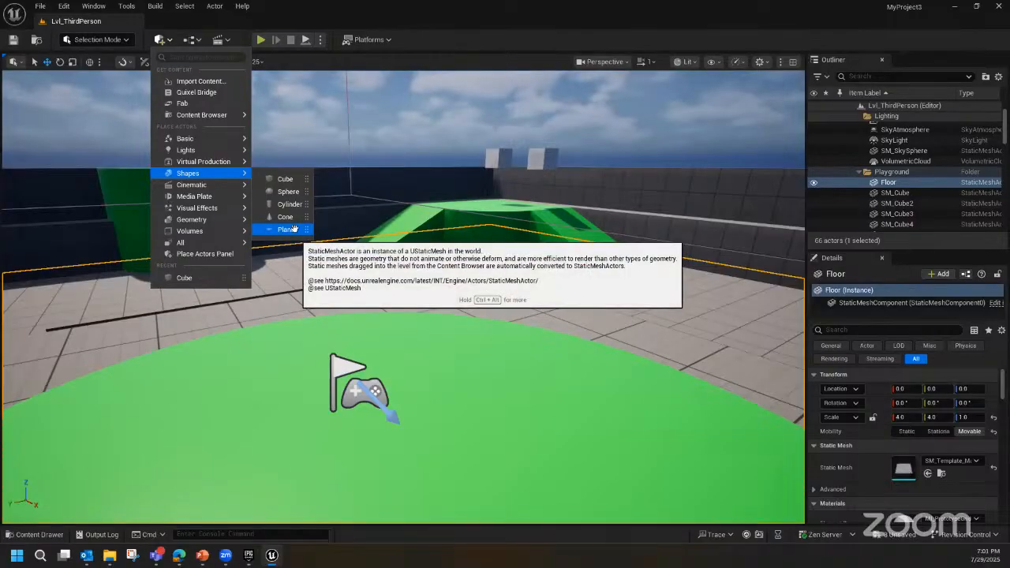
left_click(310, 132)
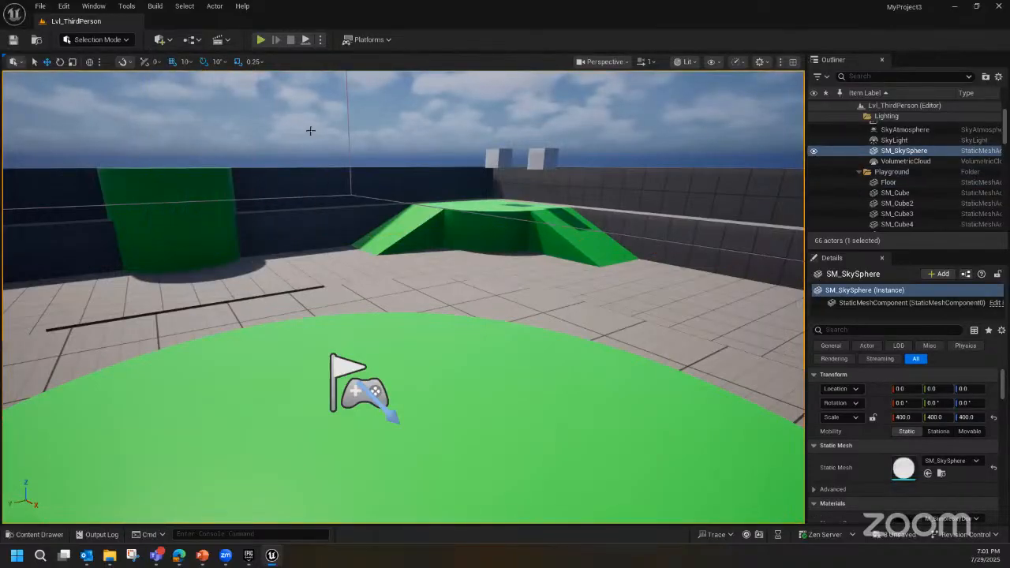
- Select the first floating cube, the one with physics simulation, above the green corner platform
scroll(541, 158, "up", 2)
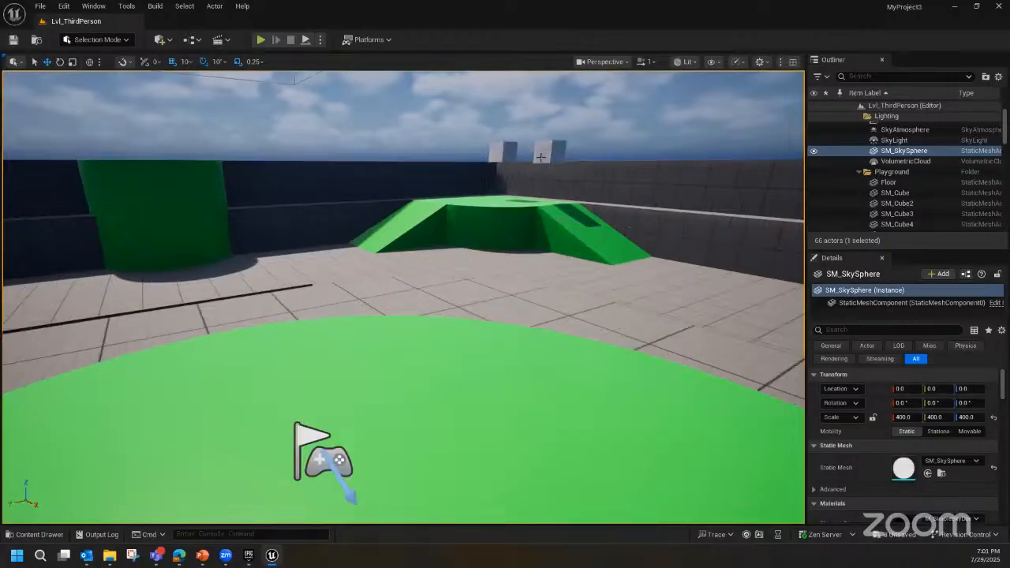
scroll(540, 157, "up", 2)
scroll(506, 188, "up", 2)
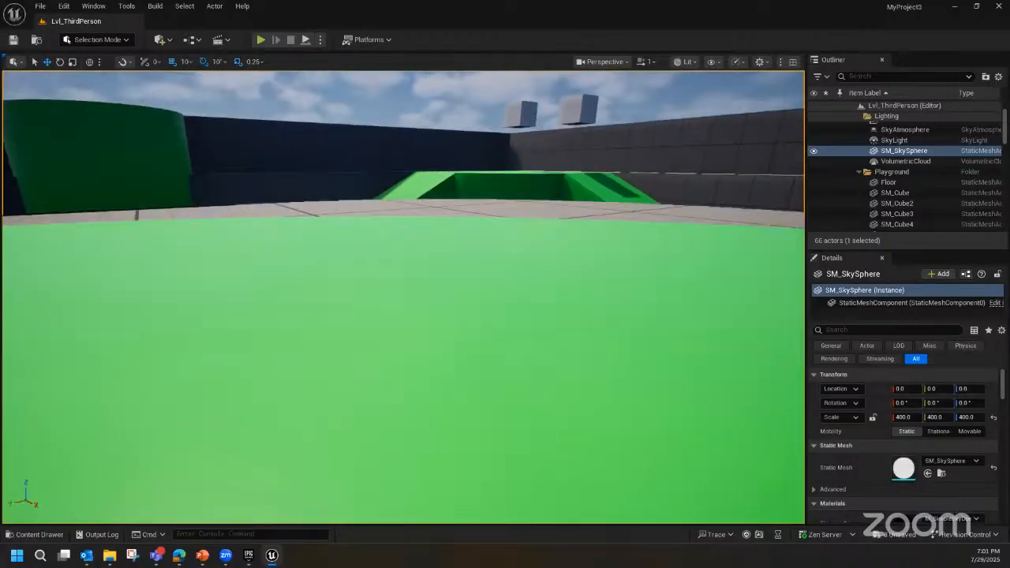
scroll(506, 189, "up", 3)
scroll(505, 189, "down", 3)
middle_click_drag(506, 188, 508, 102)
scroll(594, 180, "up", 2)
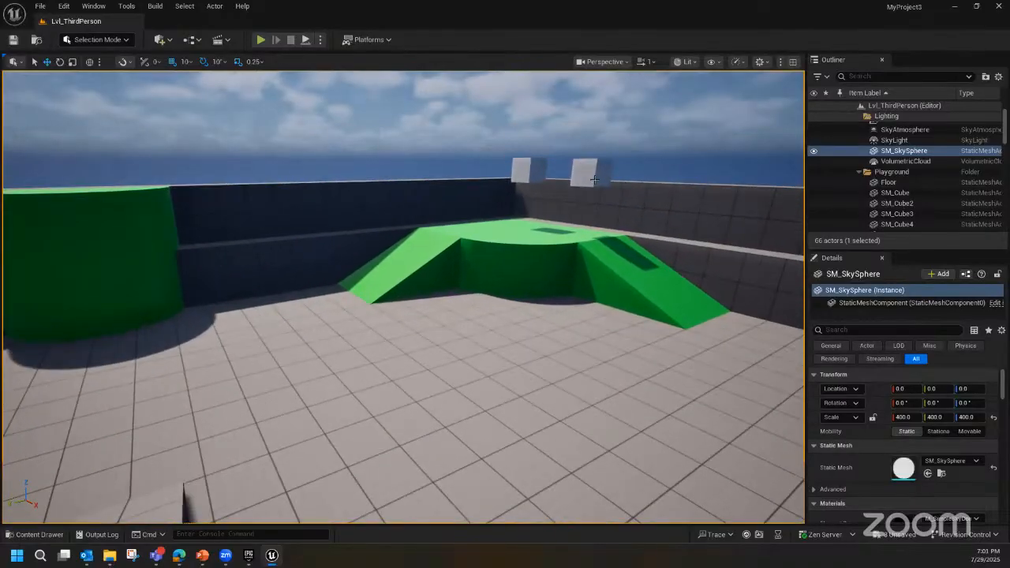
scroll(595, 180, "up", 3)
scroll(584, 185, "up", 1)
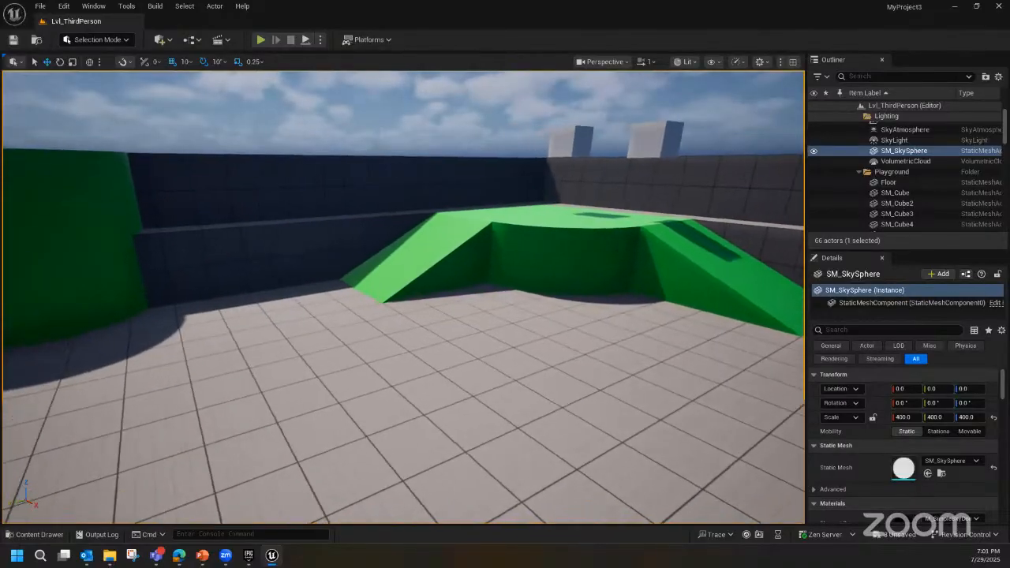
mouse_move(584, 185)
right_mouse_down()
mouse_move(615, 173)
mouse_move(576, 183)
right_mouse_up()
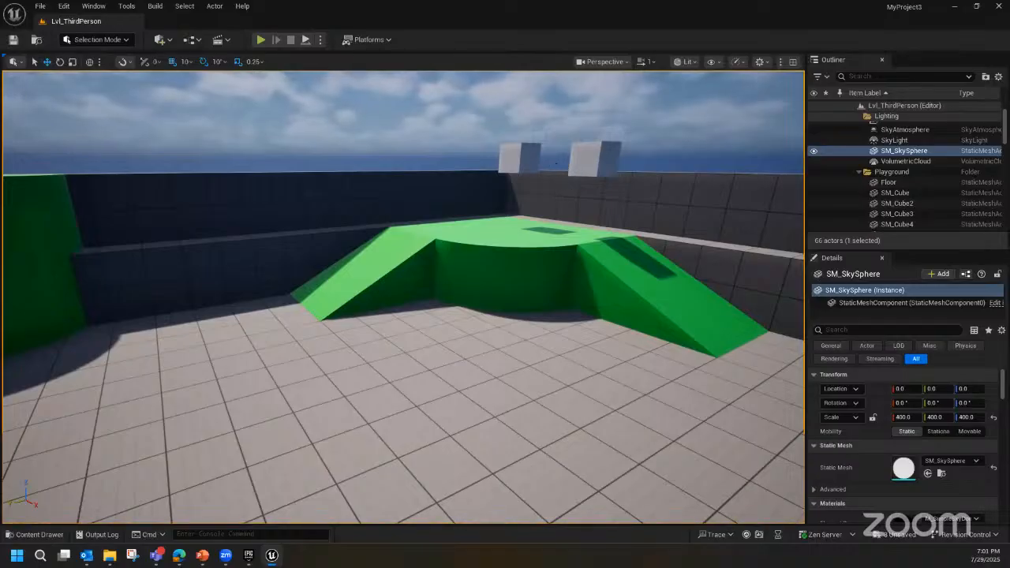
left_click(520, 161)
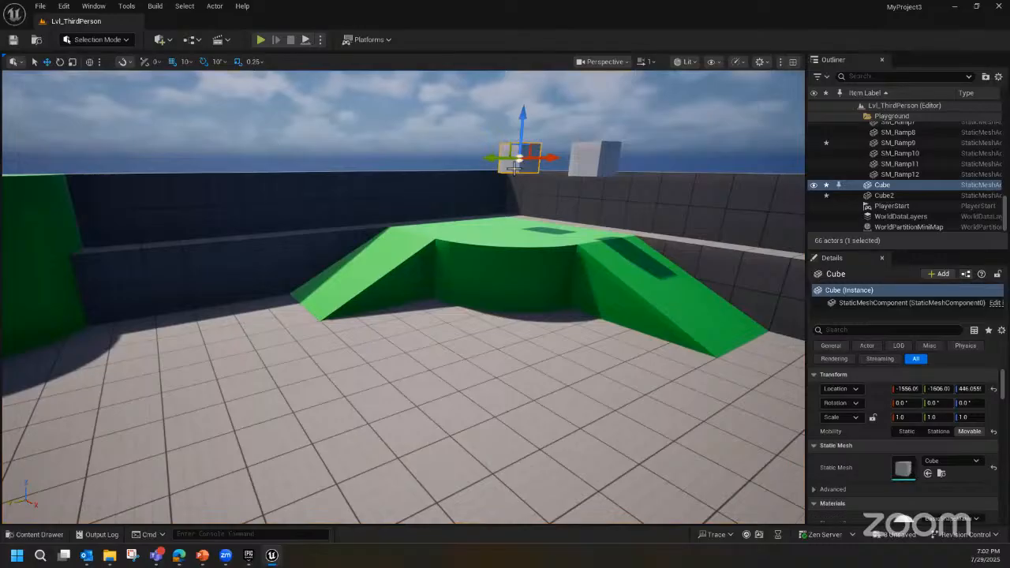
- Set the selected cube's Element 0 material to MI_Manny_02_New
left_click(36, 62)
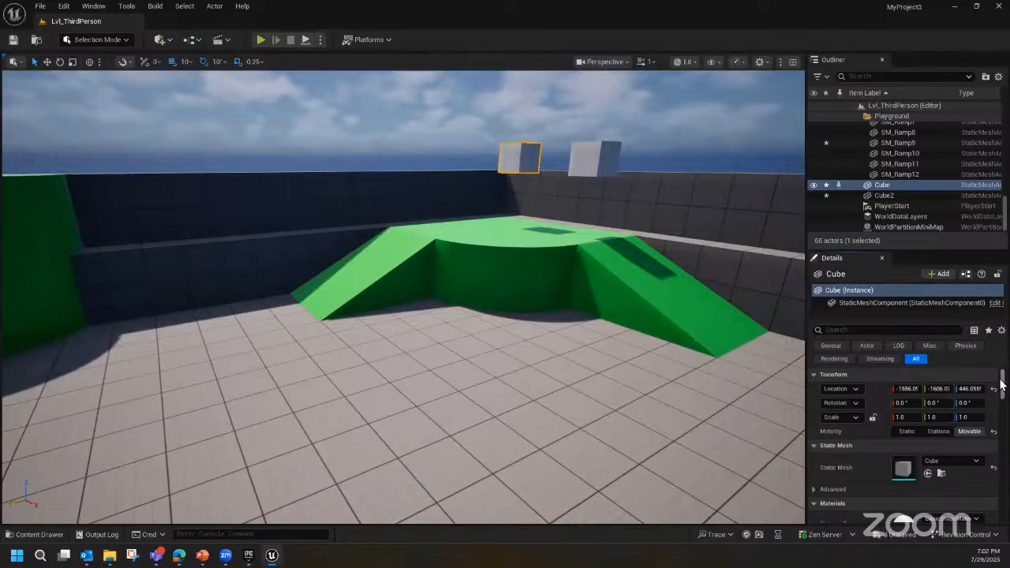
scroll(1002, 384, "down", 1)
scroll(1000, 384, "down", 1)
scroll(1001, 384, "down", 8)
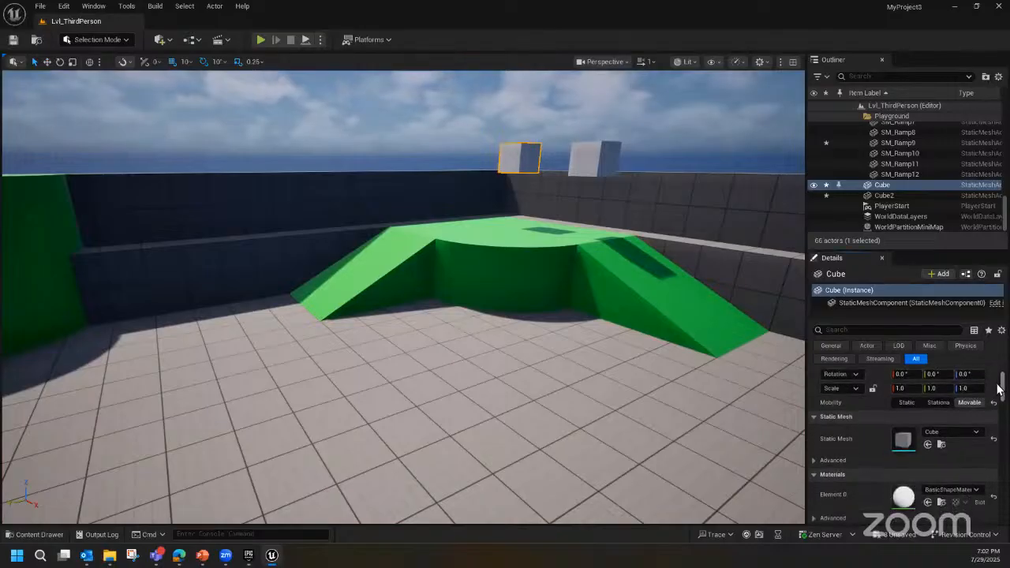
scroll(994, 397, "up", 2)
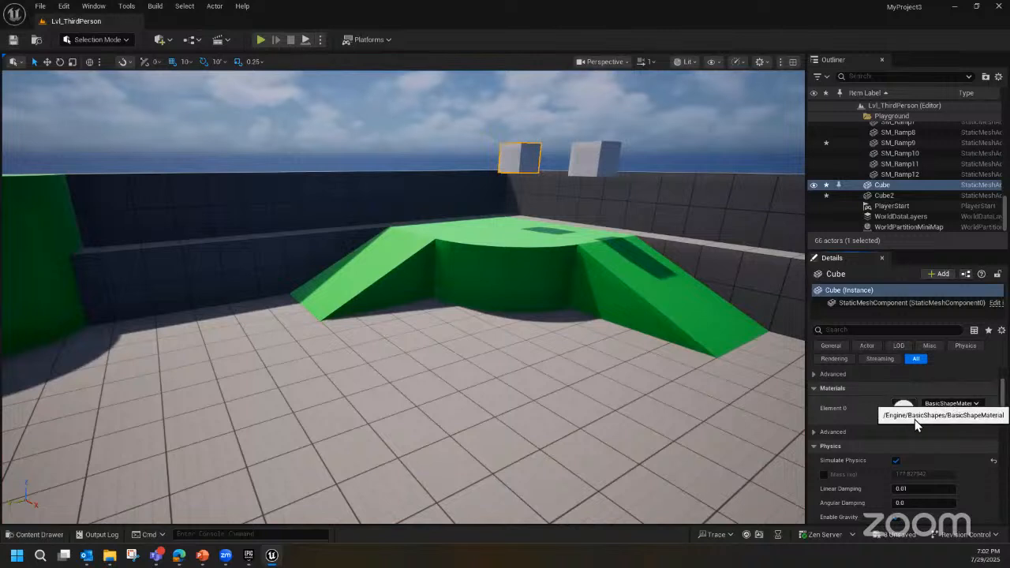
left_click(957, 403)
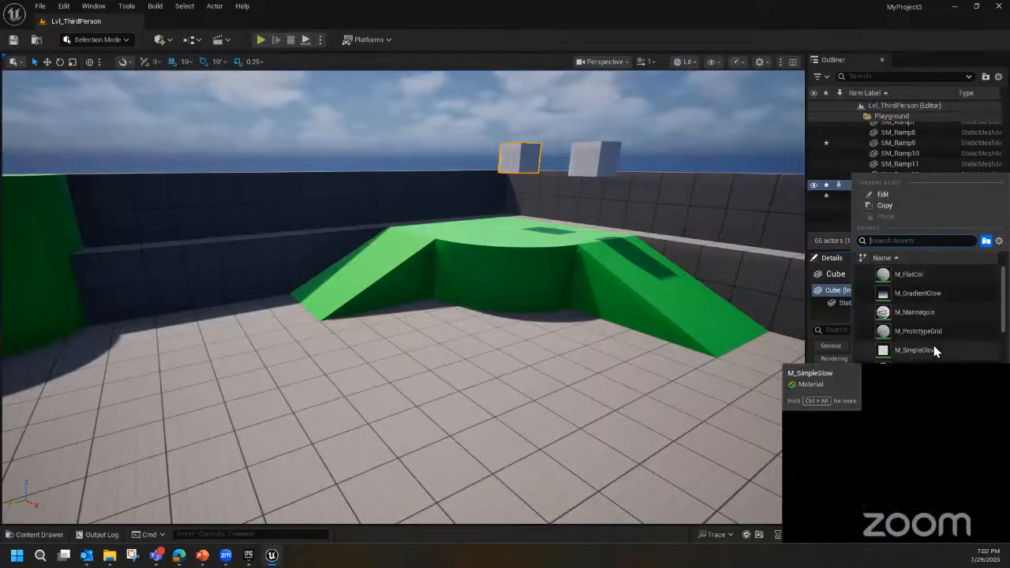
scroll(934, 345, "down", 1)
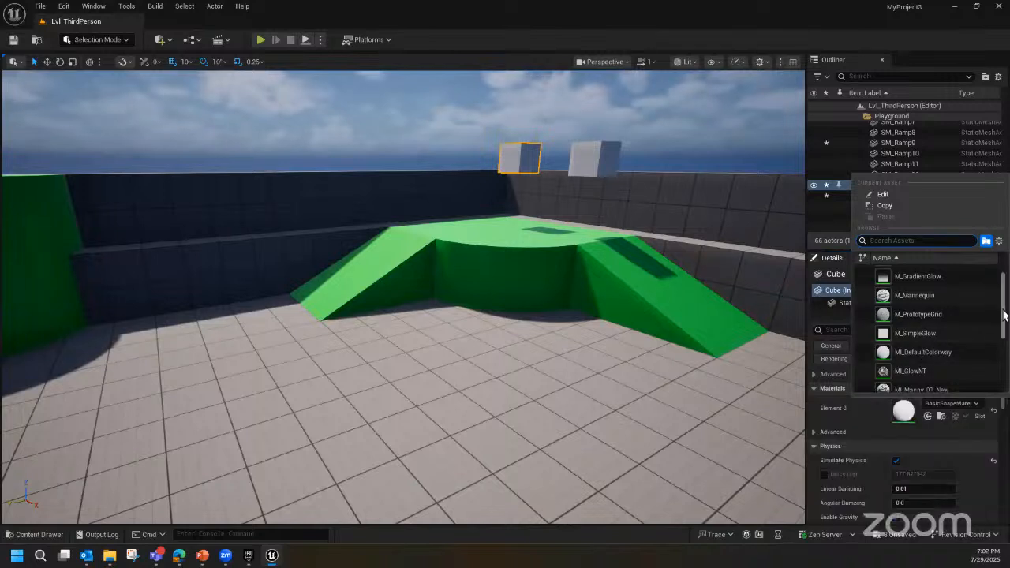
scroll(1005, 324, "down", 3)
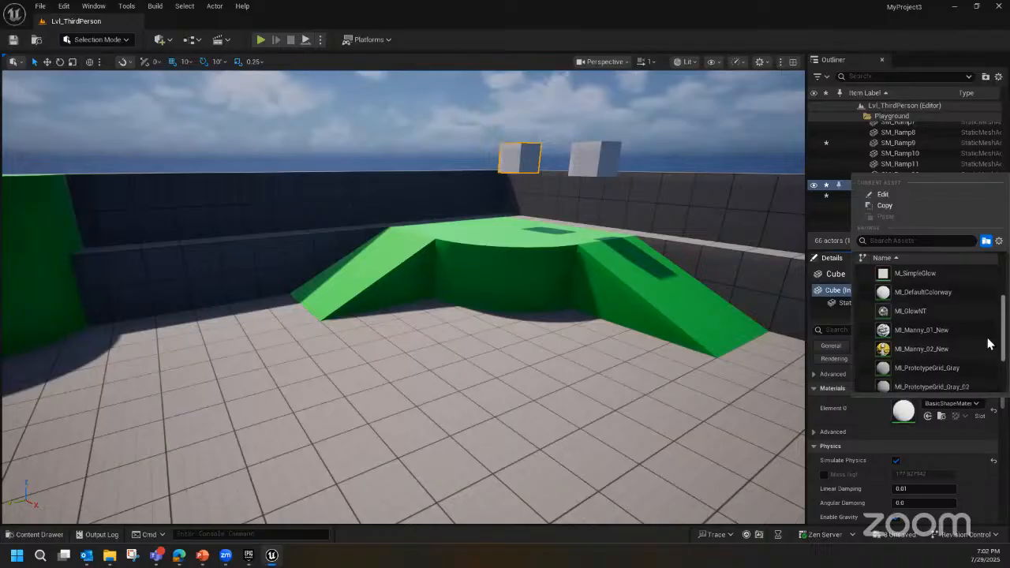
left_click(904, 344)
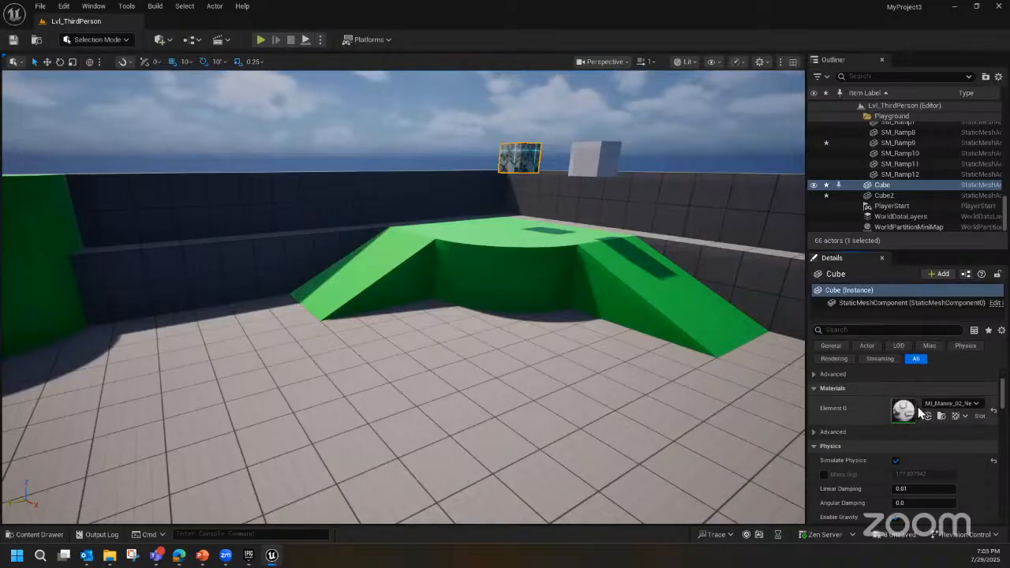
- Open the Fab marketplace and list the Material & Textures products sorted by Price (Lowest first)
left_click(168, 41)
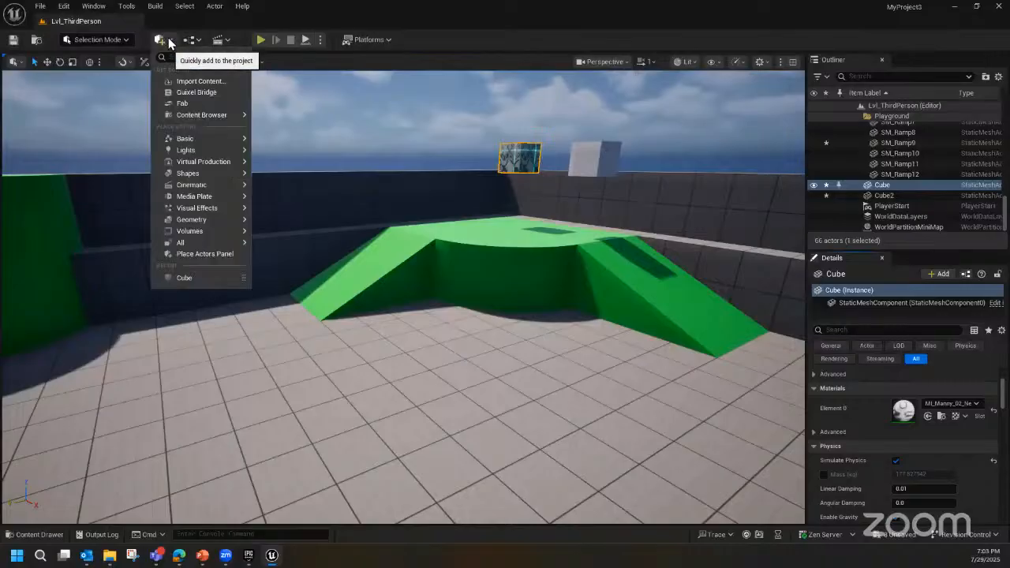
left_click(182, 105)
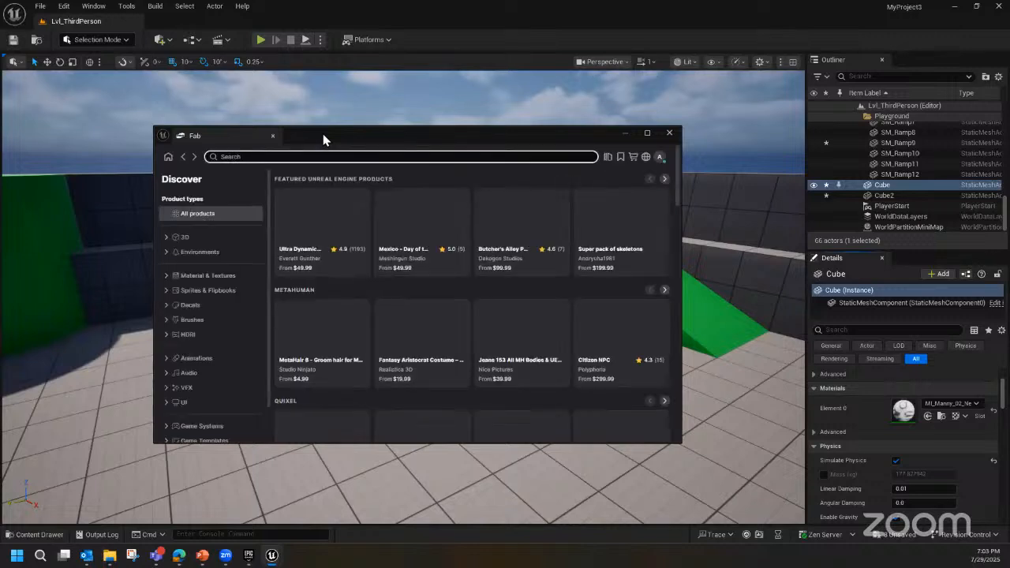
left_click(193, 278)
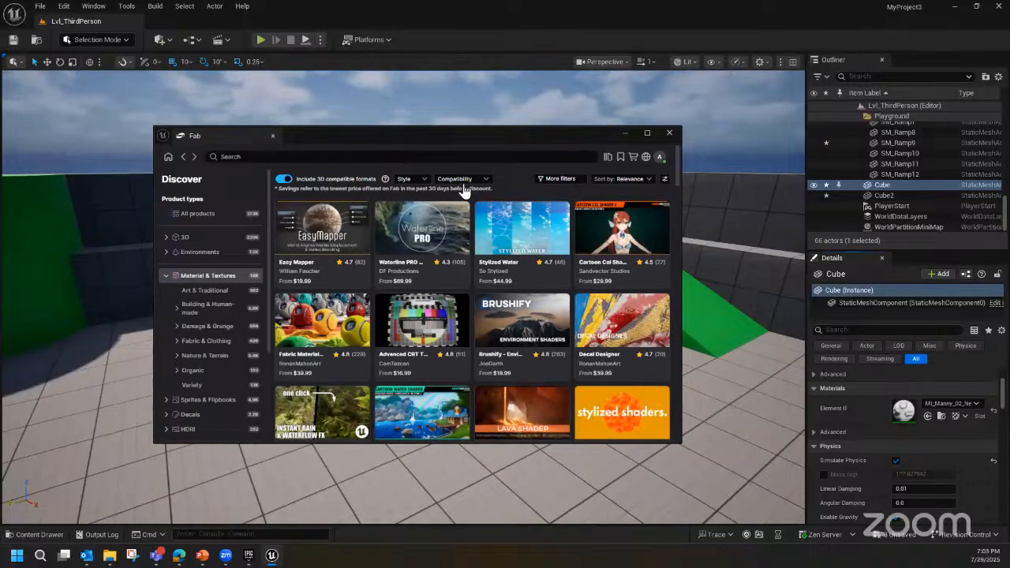
left_click(560, 180)
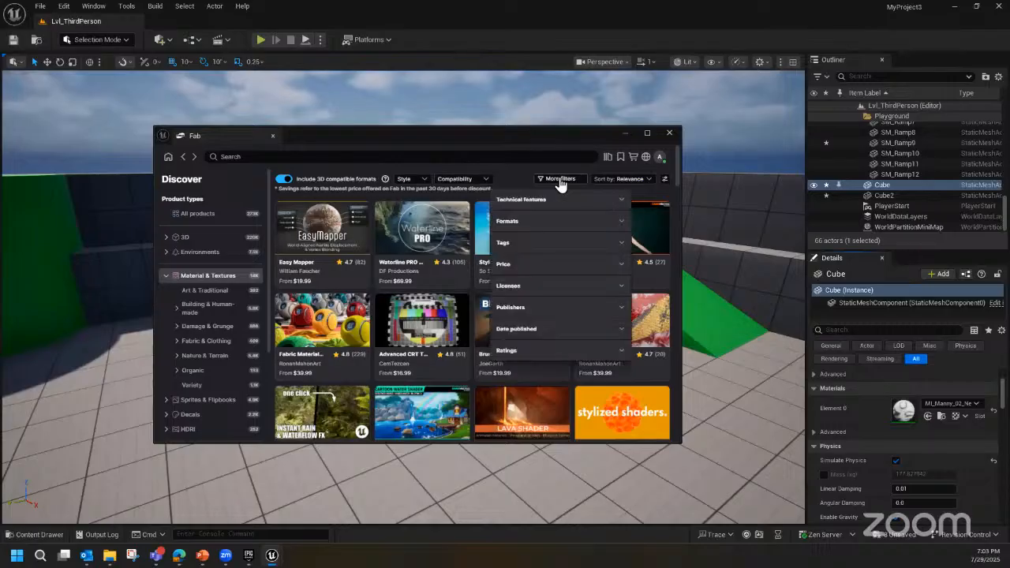
left_click(553, 179)
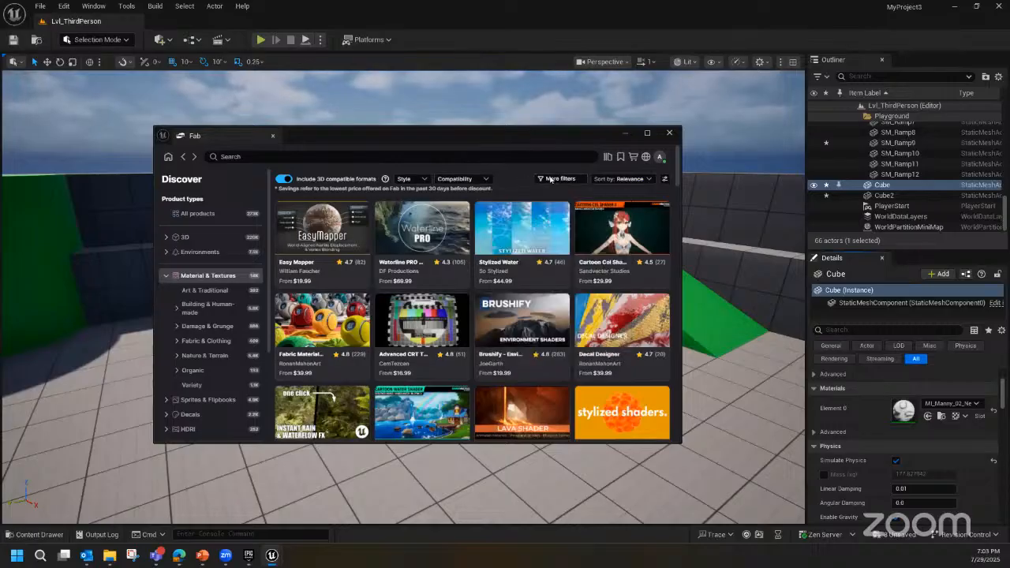
left_click(620, 179)
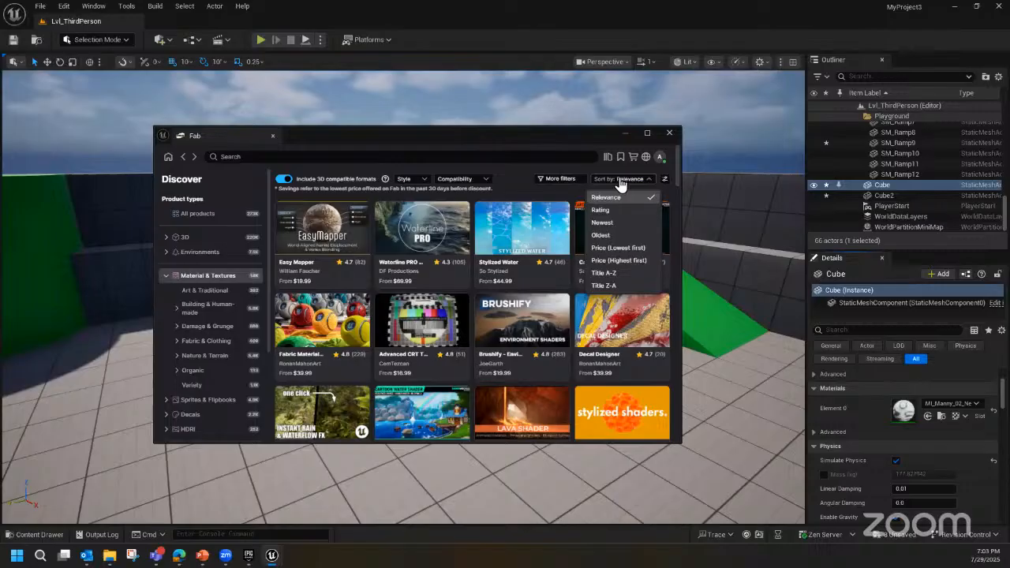
left_click(616, 249)
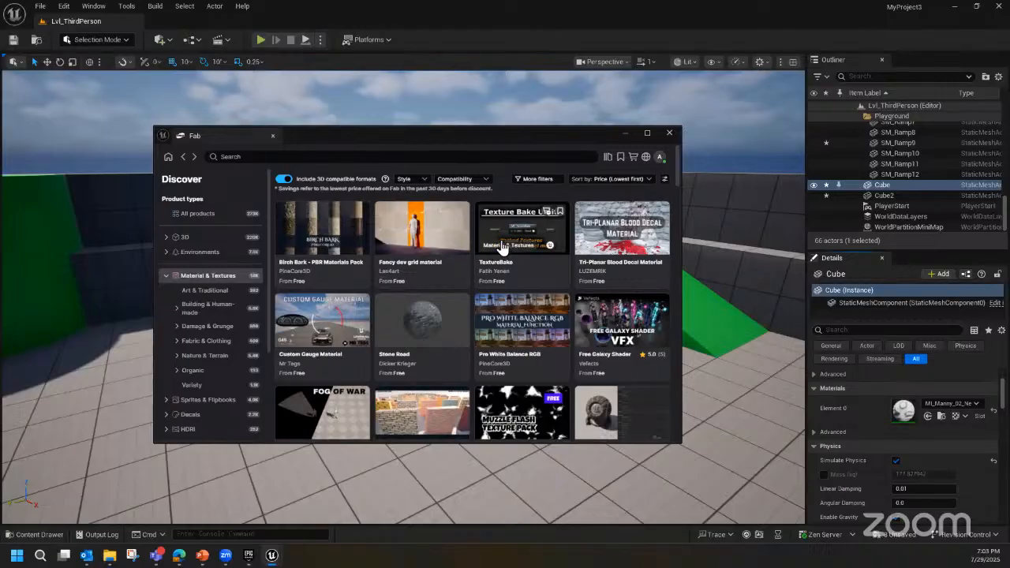
- Add the free Advance master material product to the project using version 5.4, and close the Fab and Content Browser windows
scroll(496, 264, "down", 3)
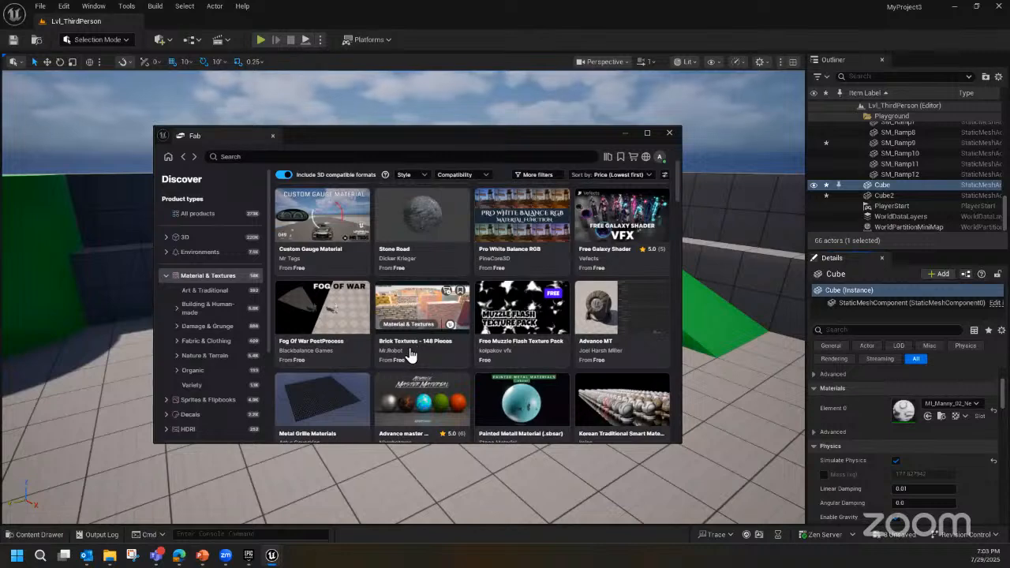
scroll(420, 345, "down", 1)
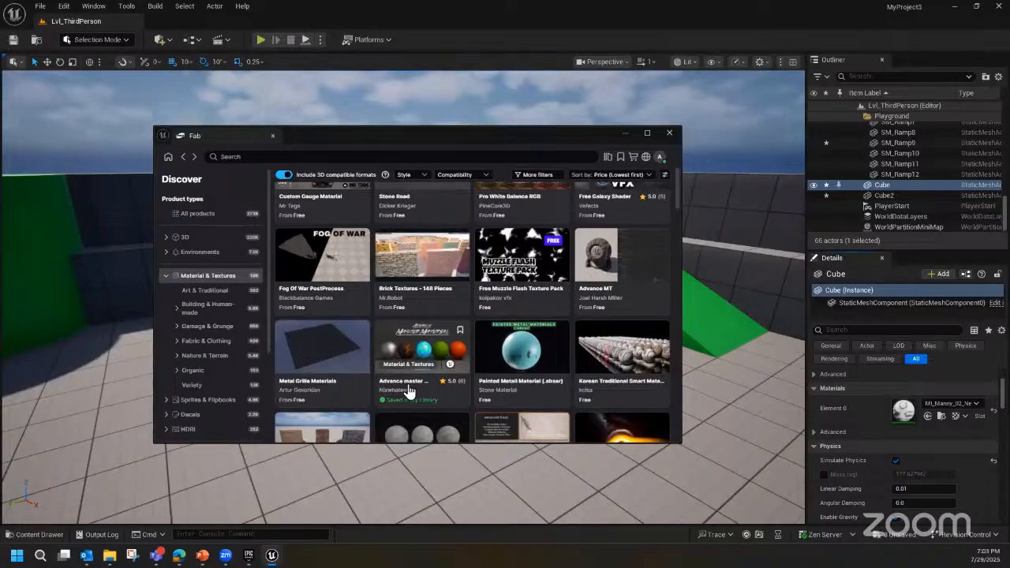
left_click(409, 388)
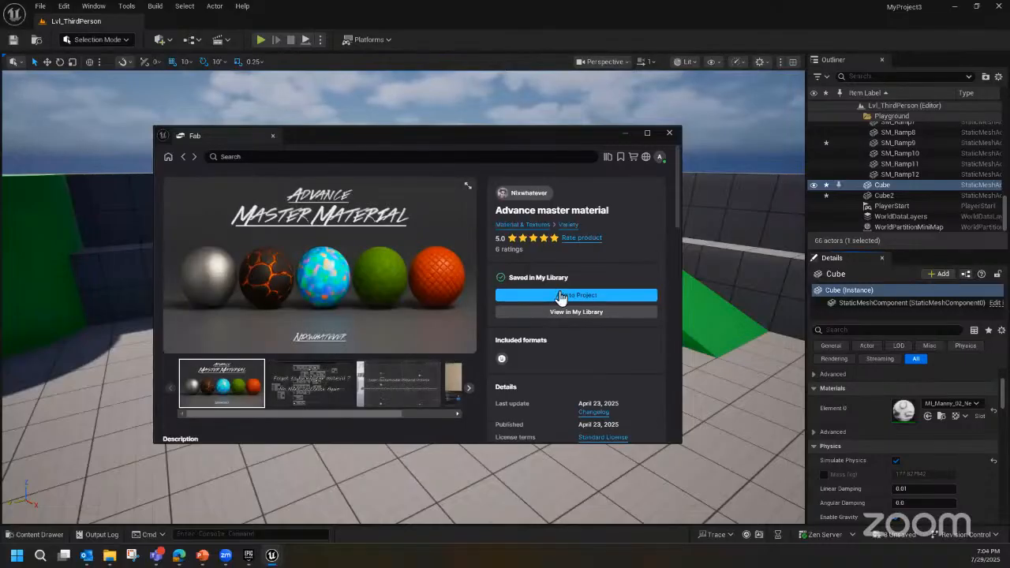
left_click(558, 296)
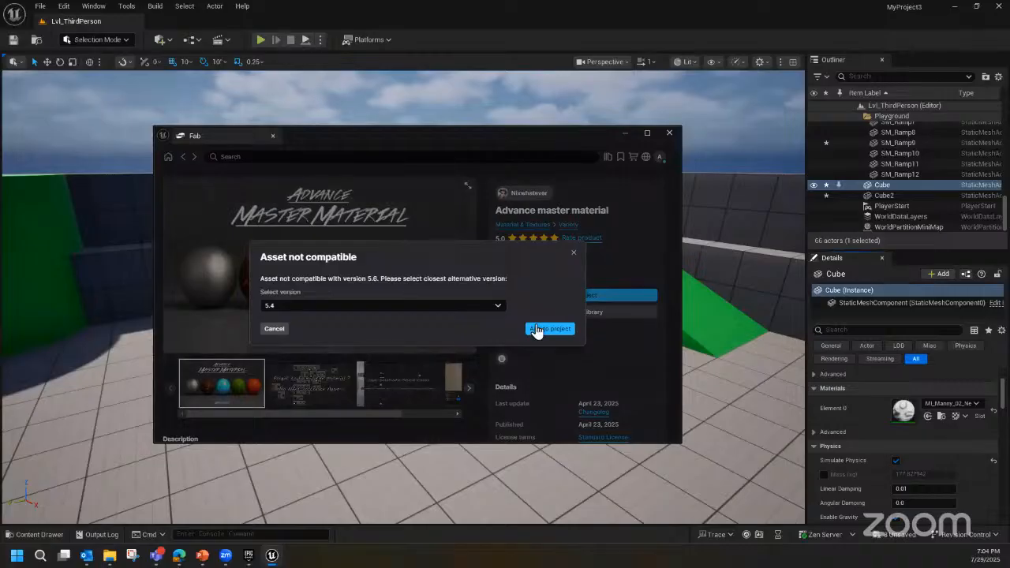
left_click(537, 326)
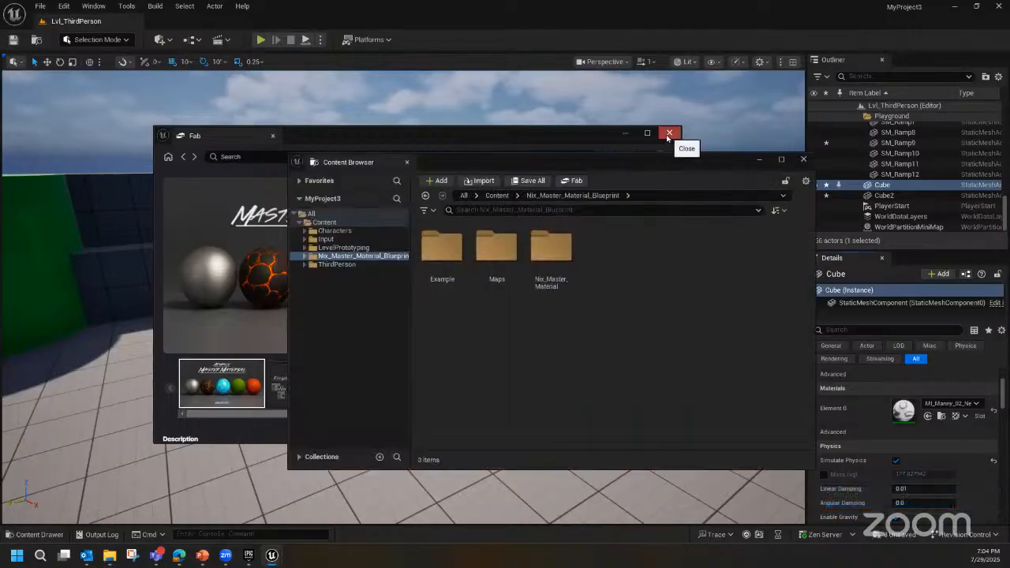
left_click(803, 159)
left_click(669, 133)
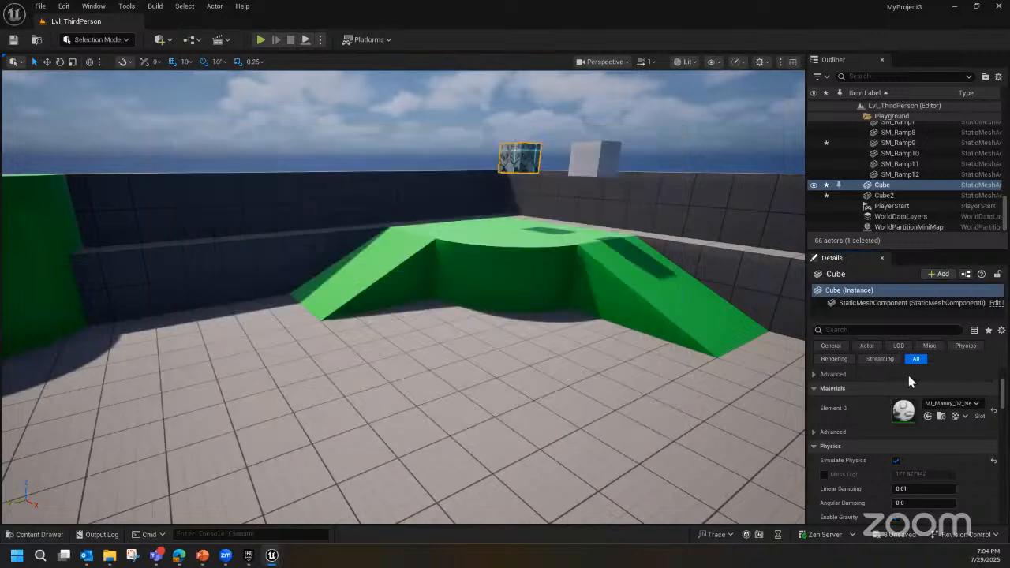
- Set the first cube's Element 0 material to MI_ThirdPersonColWay and select the floor instead of the cube
left_click(976, 405)
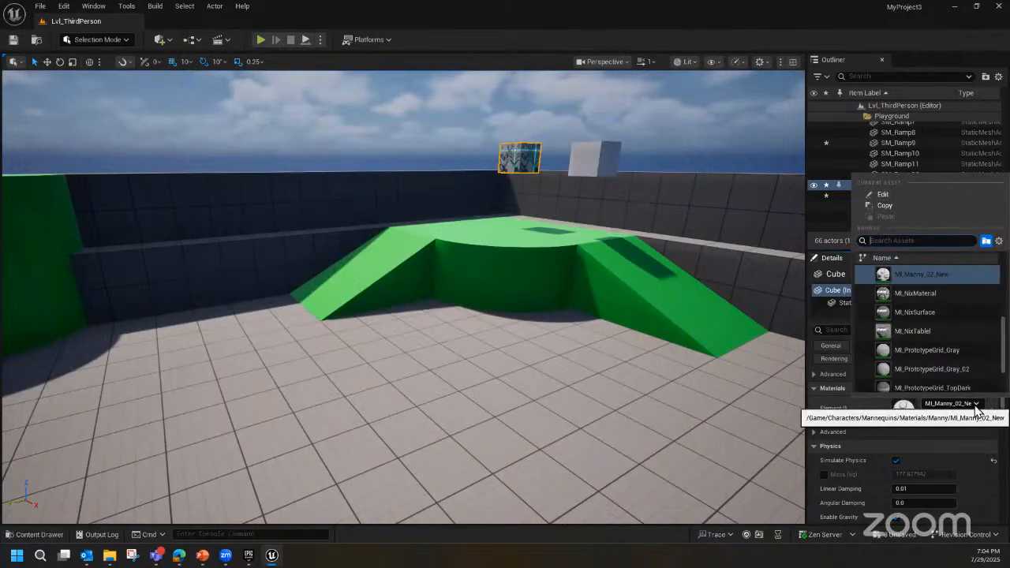
scroll(1002, 375, "down", 1)
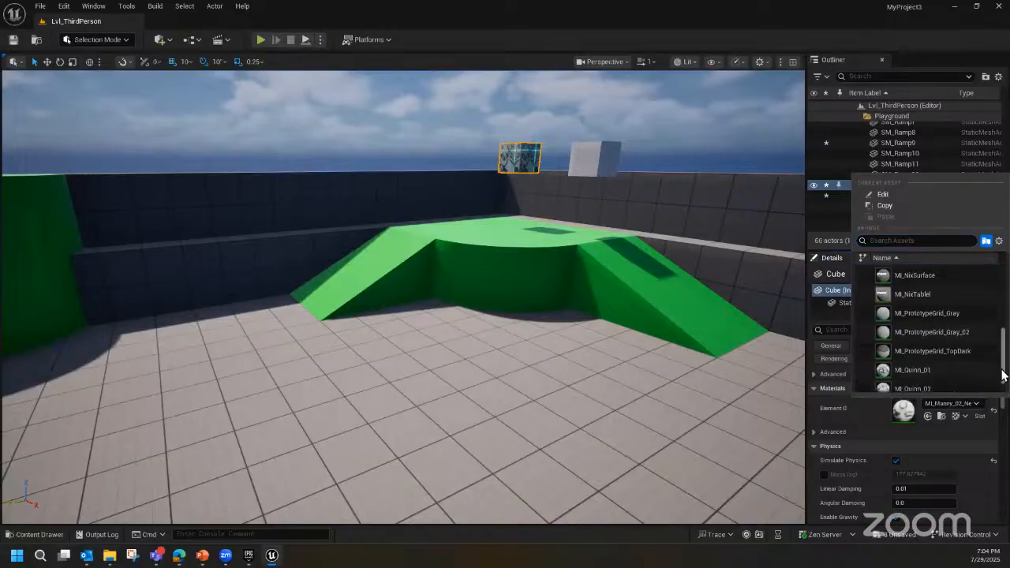
scroll(1002, 375, "down", 1)
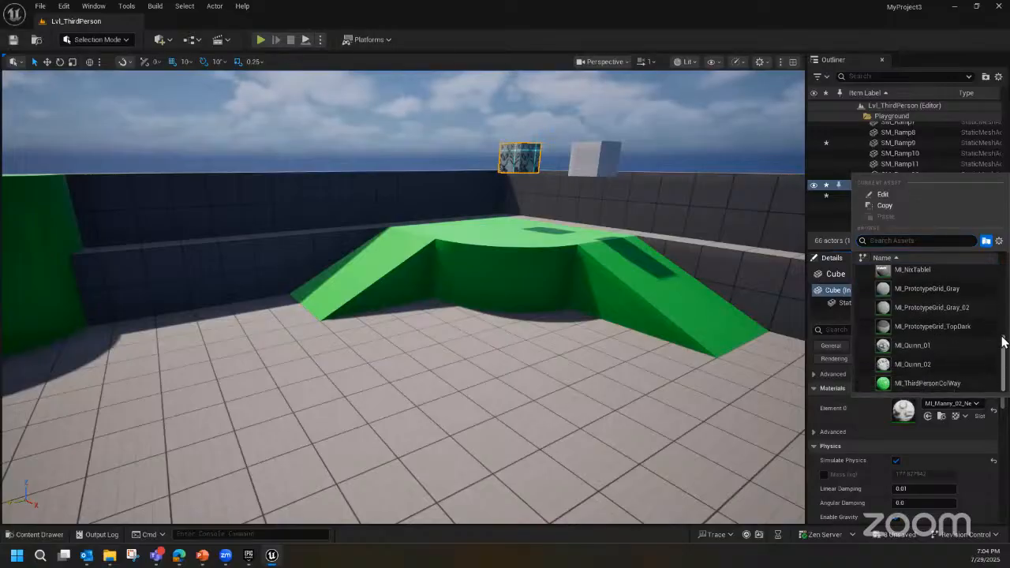
scroll(1001, 332, "up", 5)
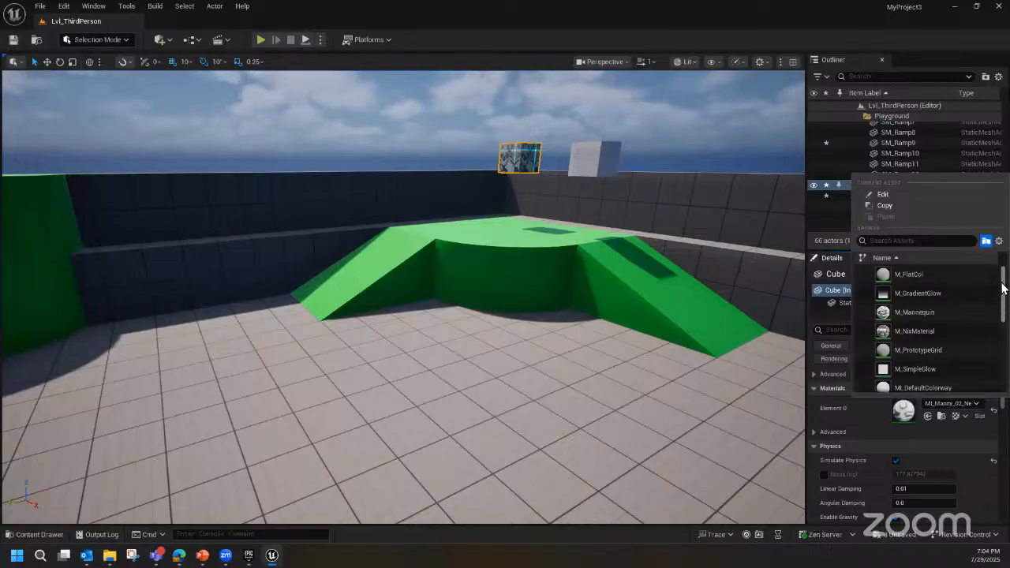
scroll(997, 327, "down", 2)
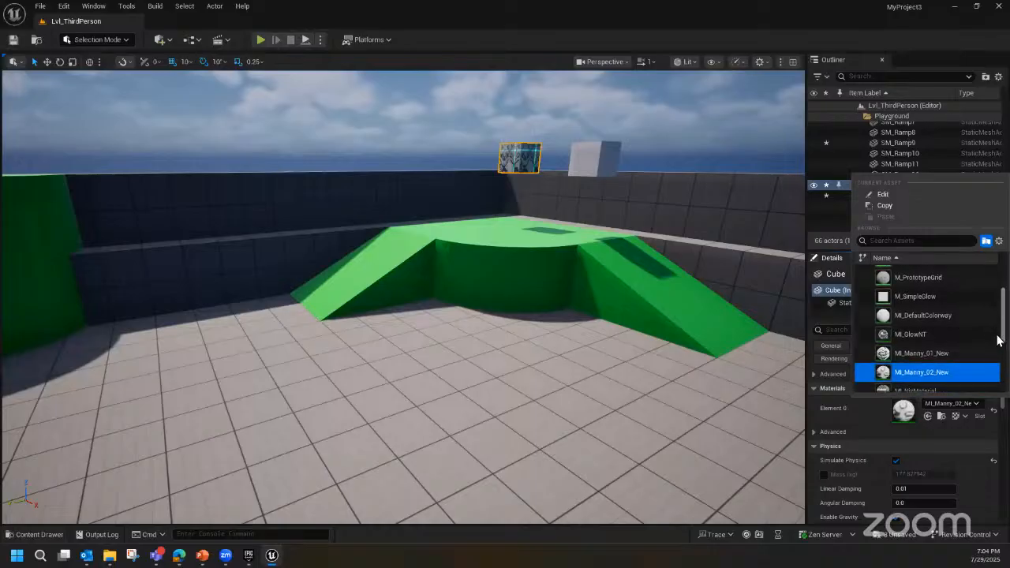
left_click_drag(997, 340, 996, 390)
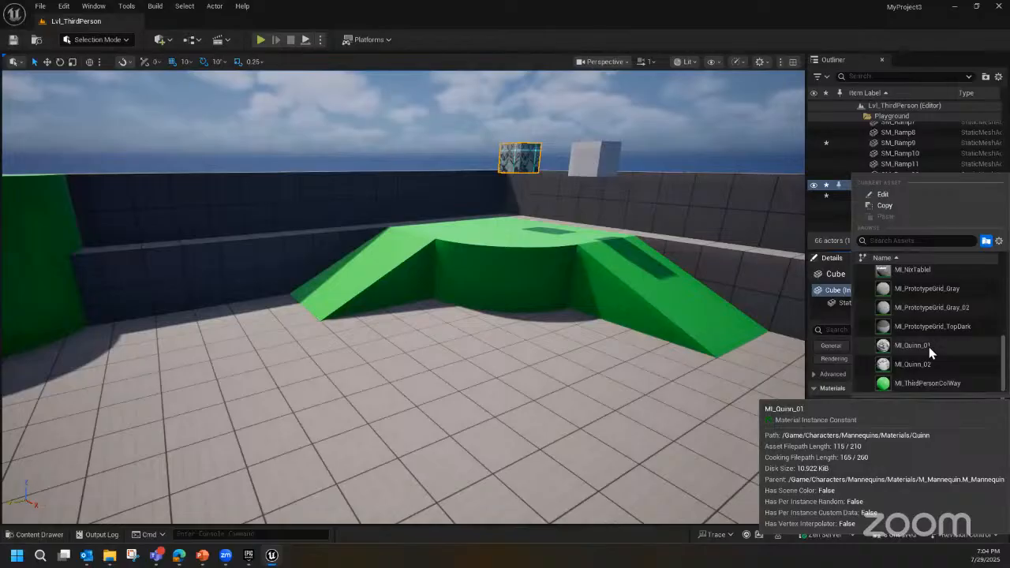
left_click(913, 383)
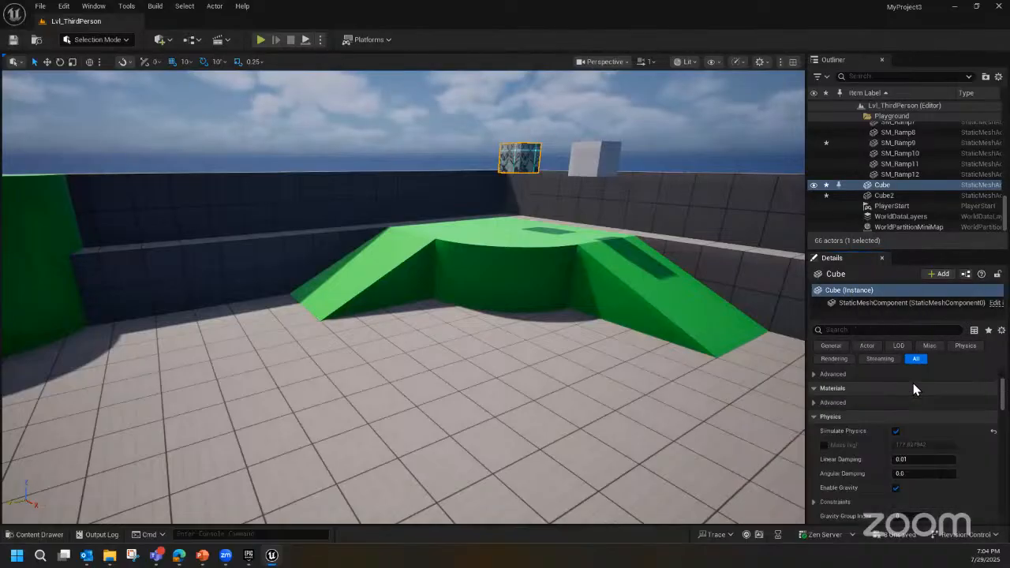
left_click(670, 392)
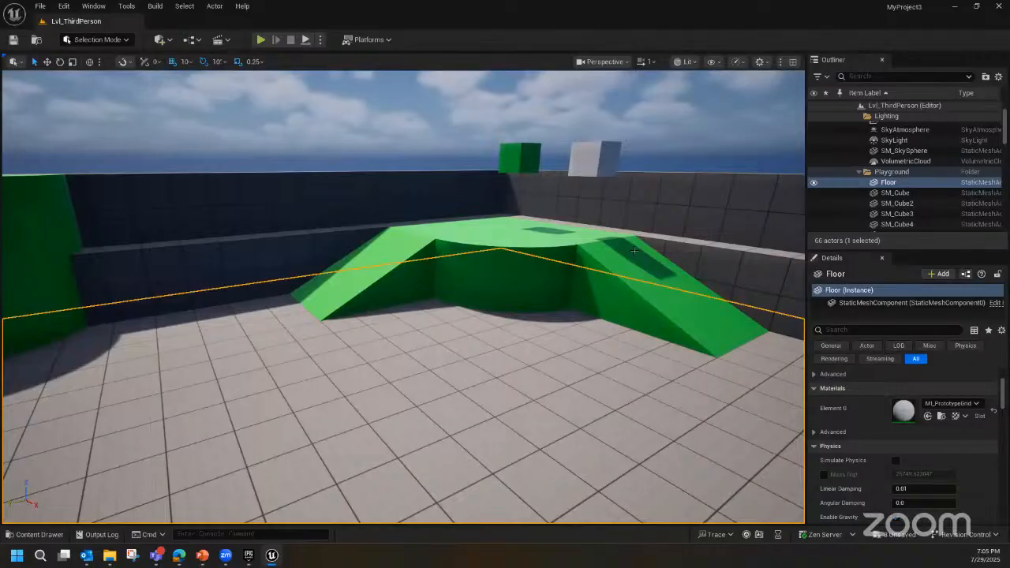
- Review the light actor types available for adding to the level, without placing any
left_click(169, 40)
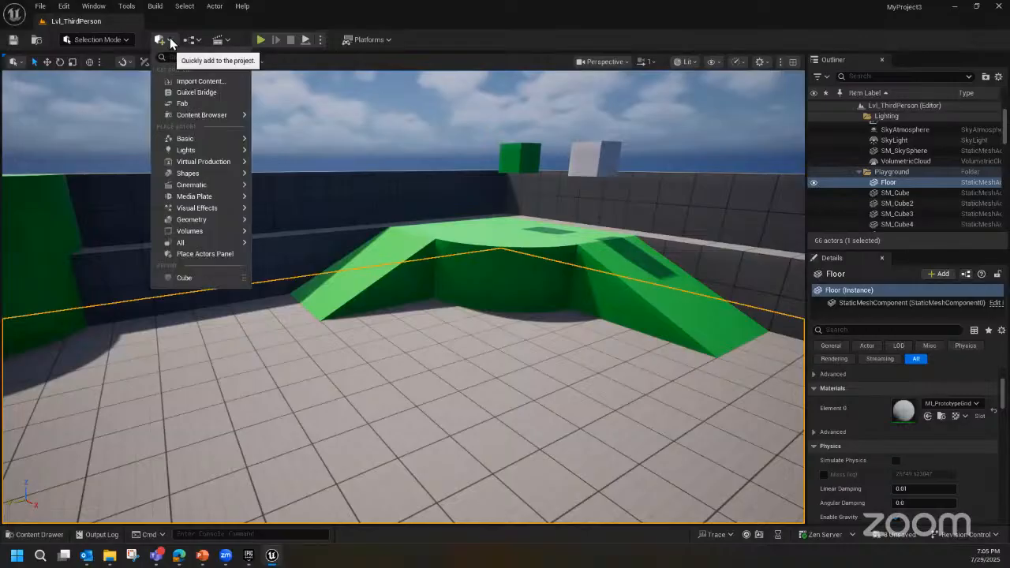
mouse_move(191, 152)
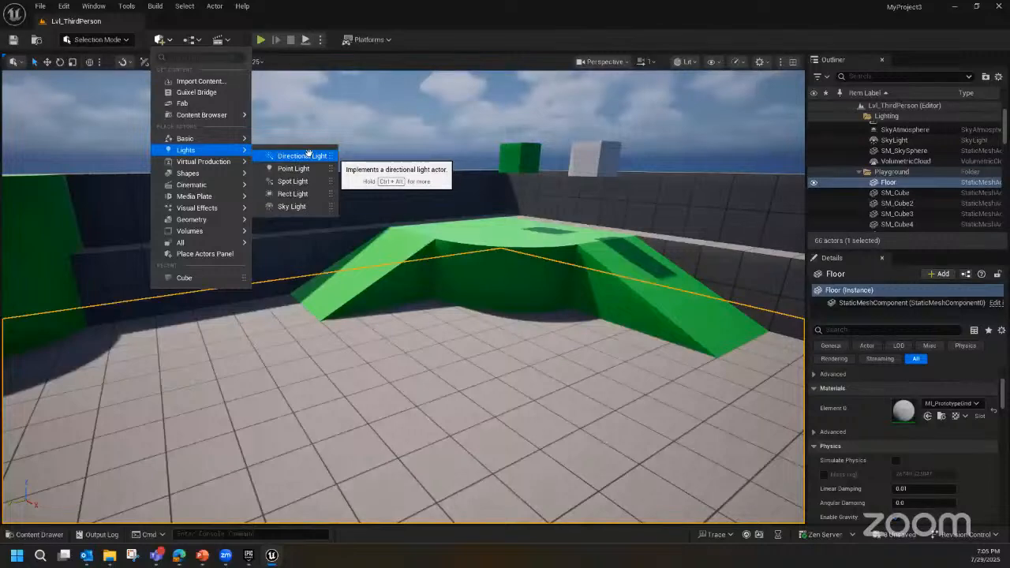
left_click(474, 131)
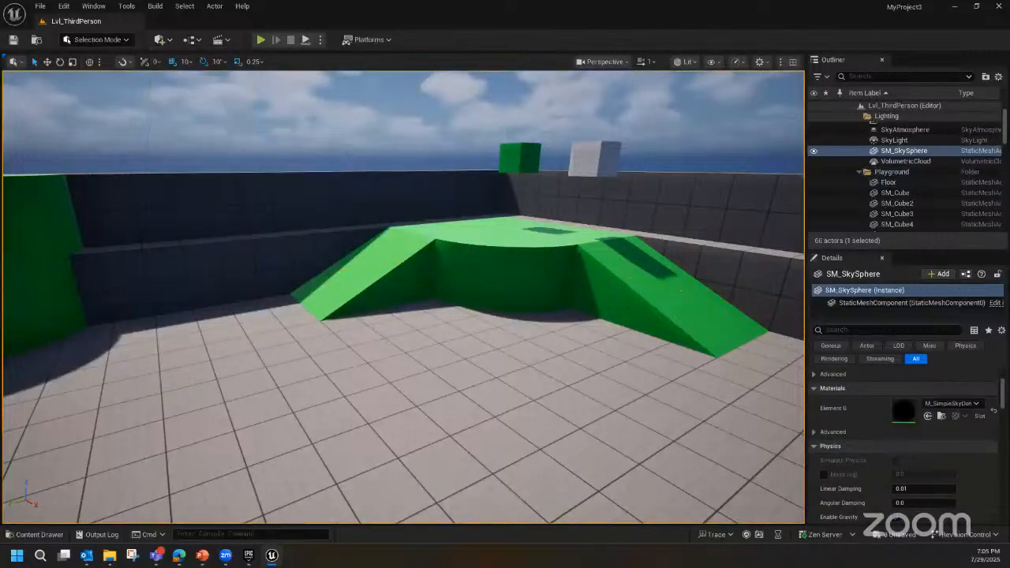
- Look up at the level's lighting actors in the sky and select the SkyLight to inspect its settings
mouse_move(466, 119)
left_mouse_down()
mouse_move(444, 142)
mouse_move(464, 124)
left_mouse_up()
right_click_drag(447, 124, 314, 130)
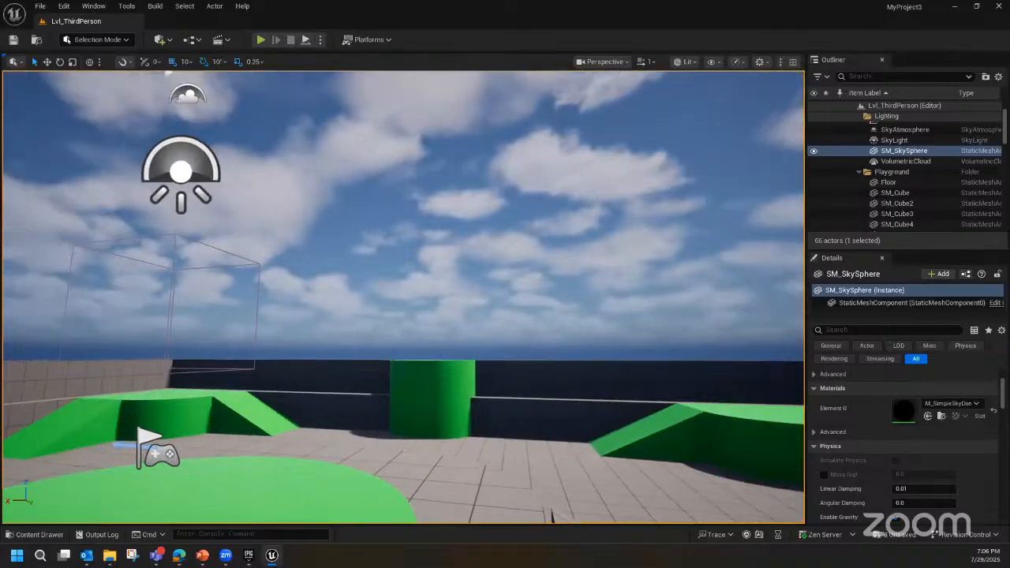
left_click(183, 169)
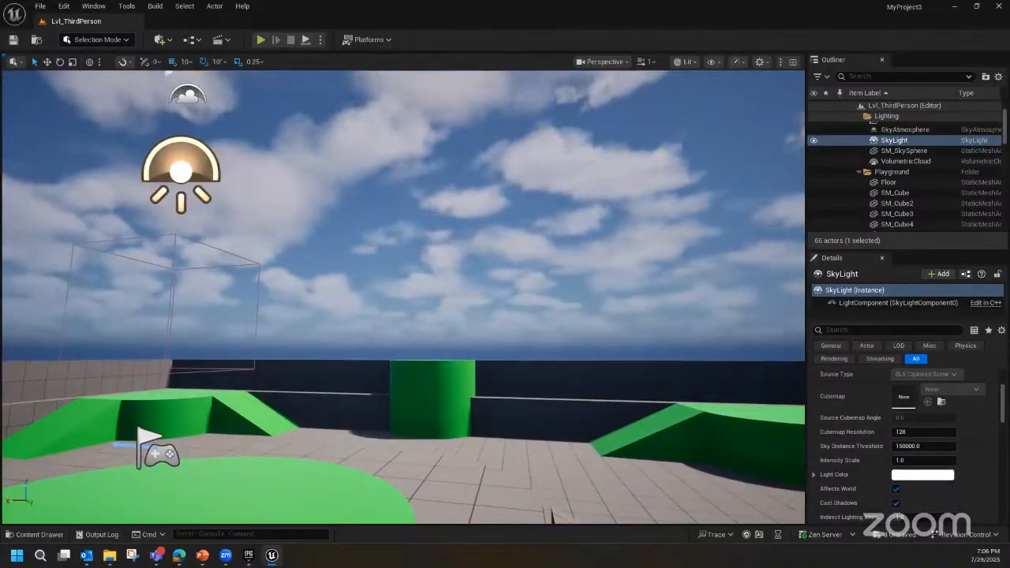
right_click_drag(269, 191, 208, 114)
right_click(260, 170)
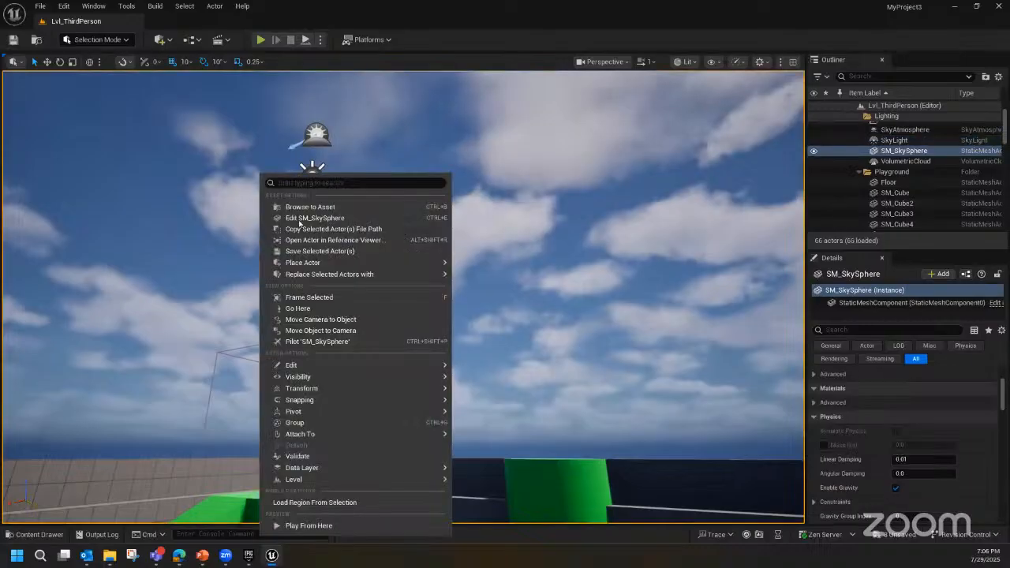
left_click(364, 202)
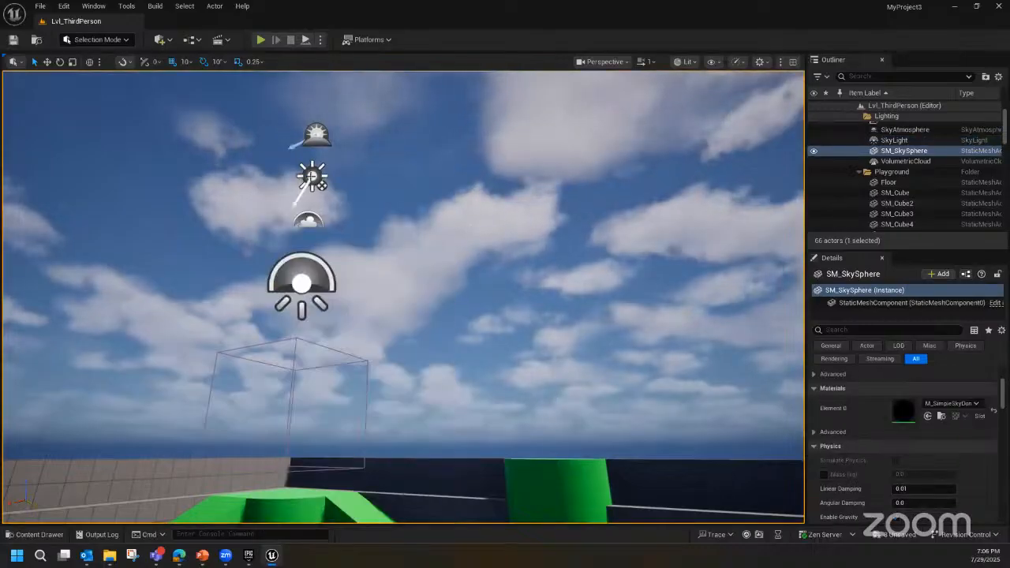
- Select the DirectionalLight and move it sideways in the sky, away from the other lighting actors
left_click(313, 178)
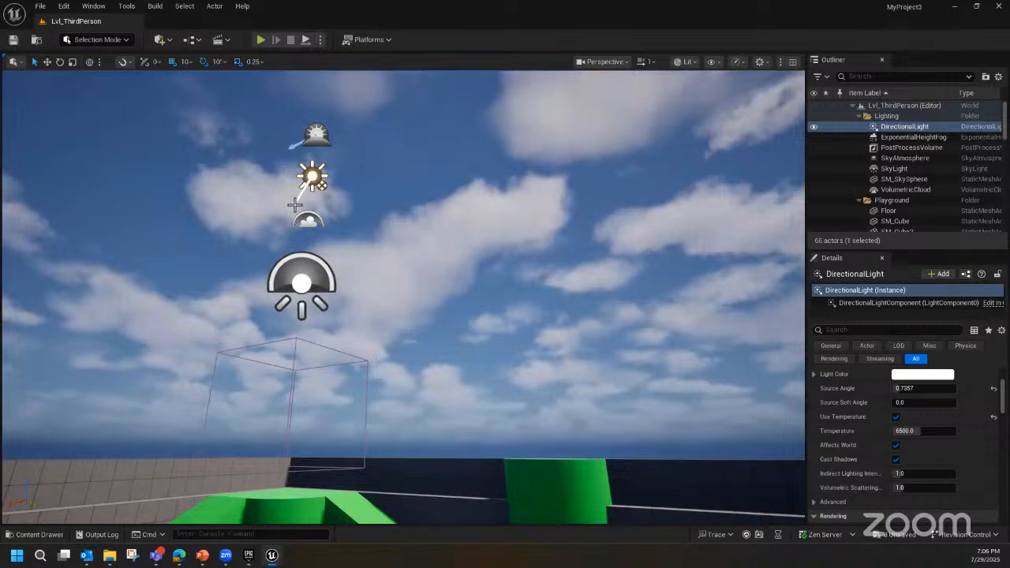
mouse_move(297, 199)
right_mouse_down()
mouse_move(268, 199)
mouse_move(280, 199)
right_mouse_up()
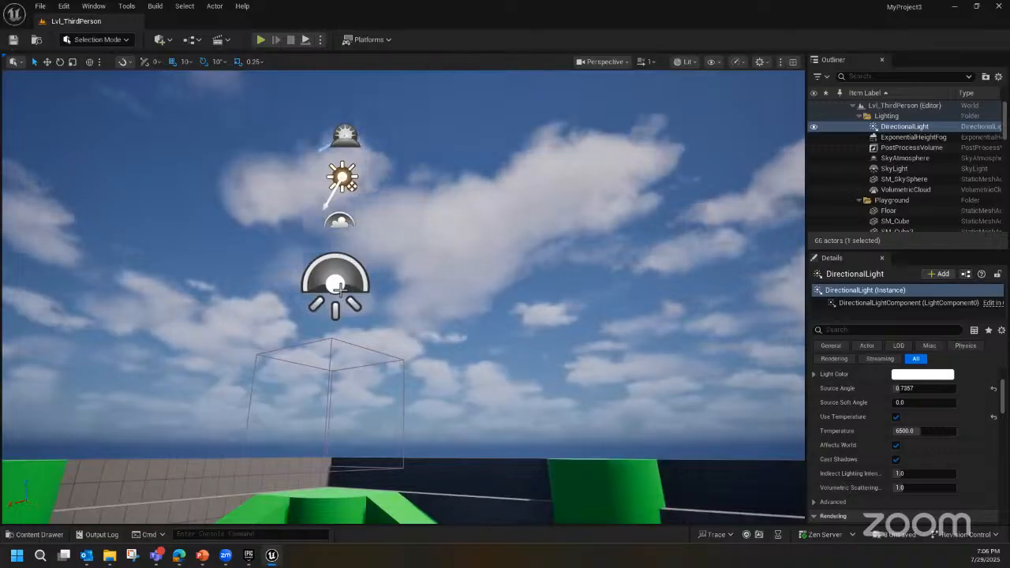
left_click(922, 128)
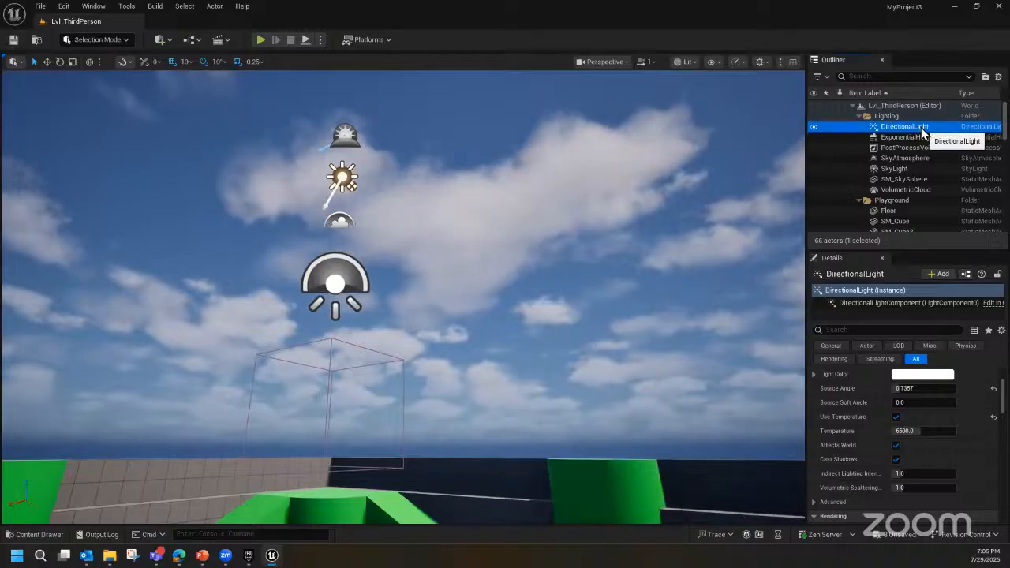
left_click(922, 129)
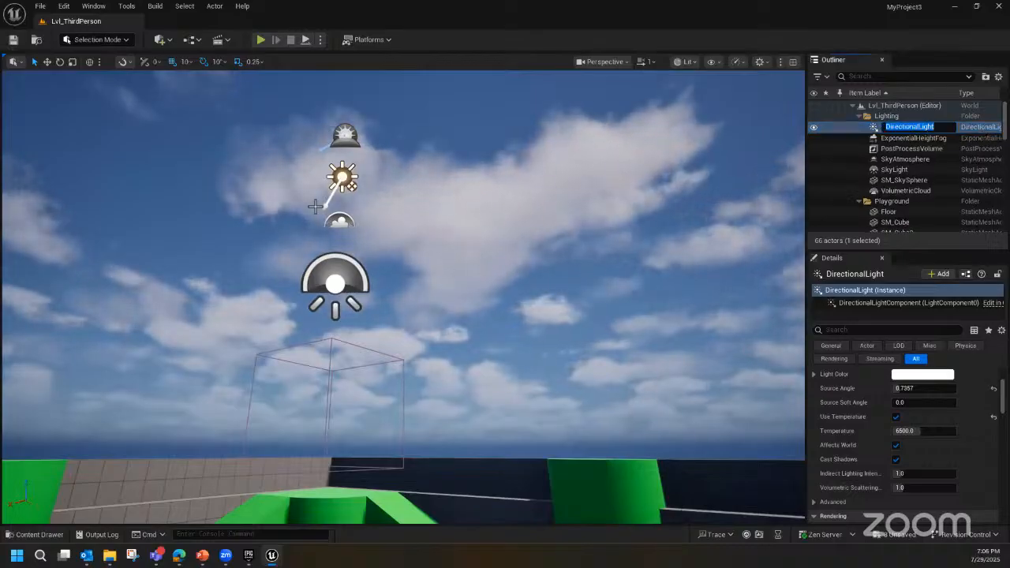
right_click_drag(325, 207, 318, 208)
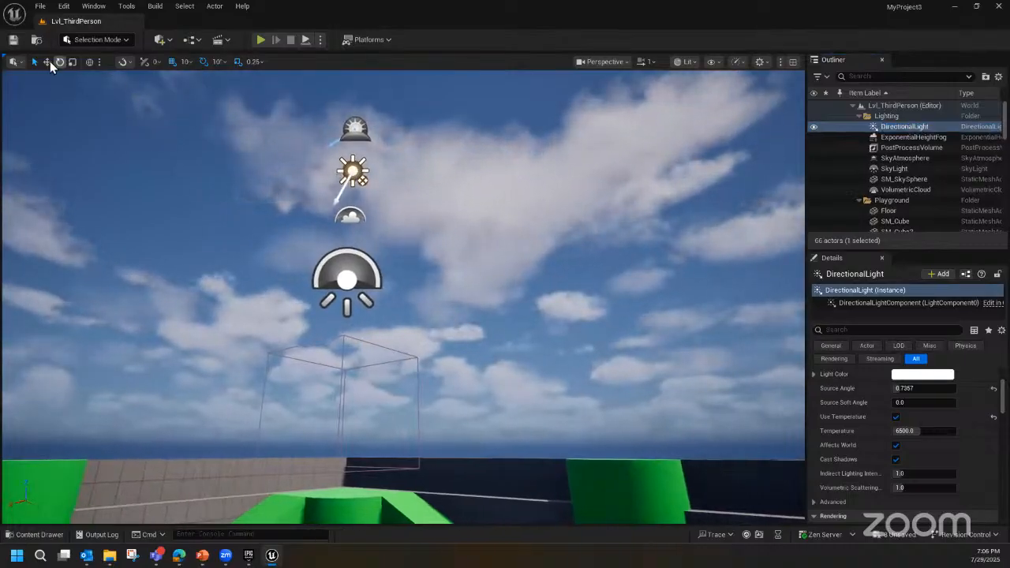
left_click(48, 62)
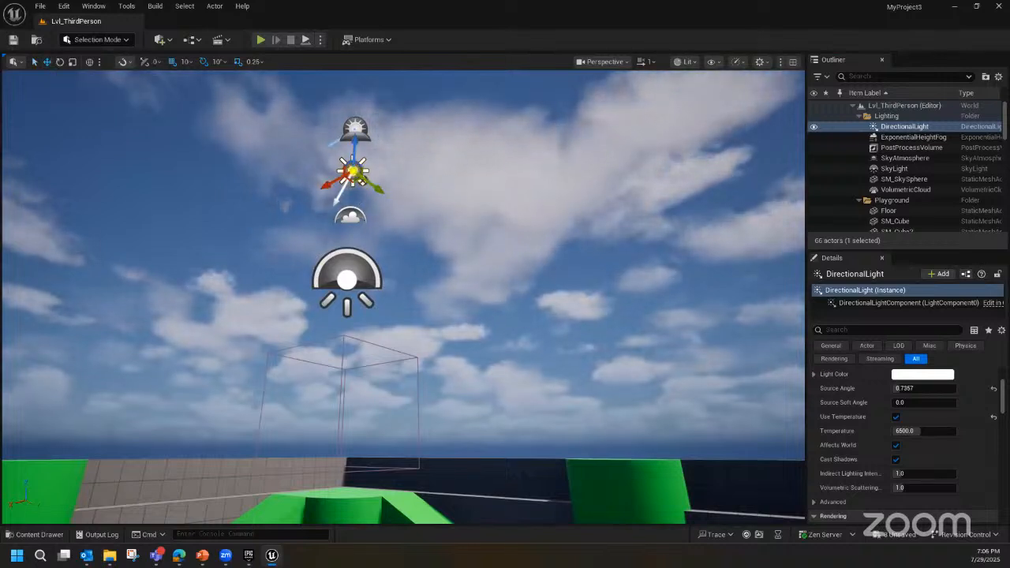
left_click_drag(353, 171, 432, 162)
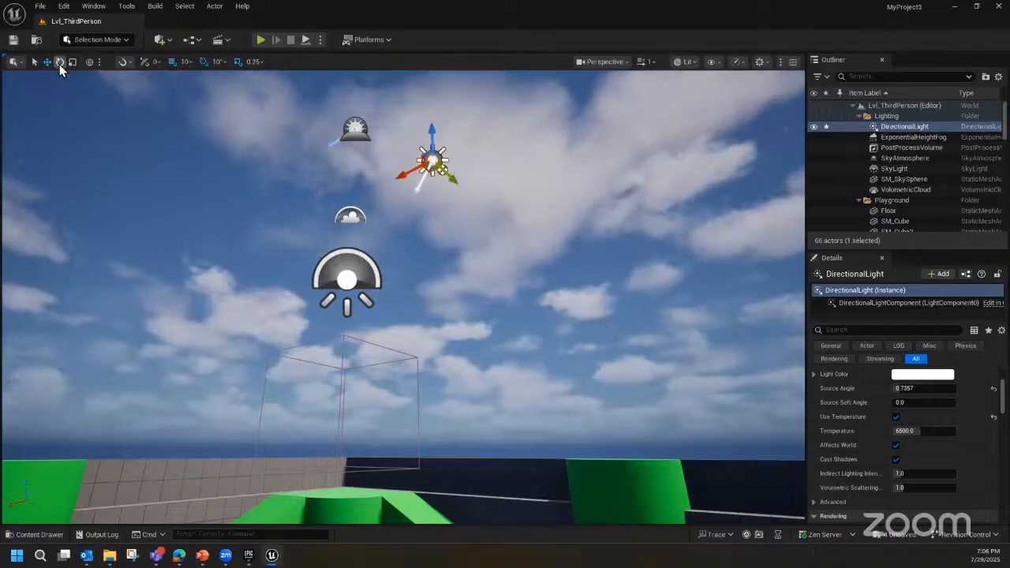
- Rotate the DirectionalLight to change the angle at which sunlight falls on the level
left_click(59, 62)
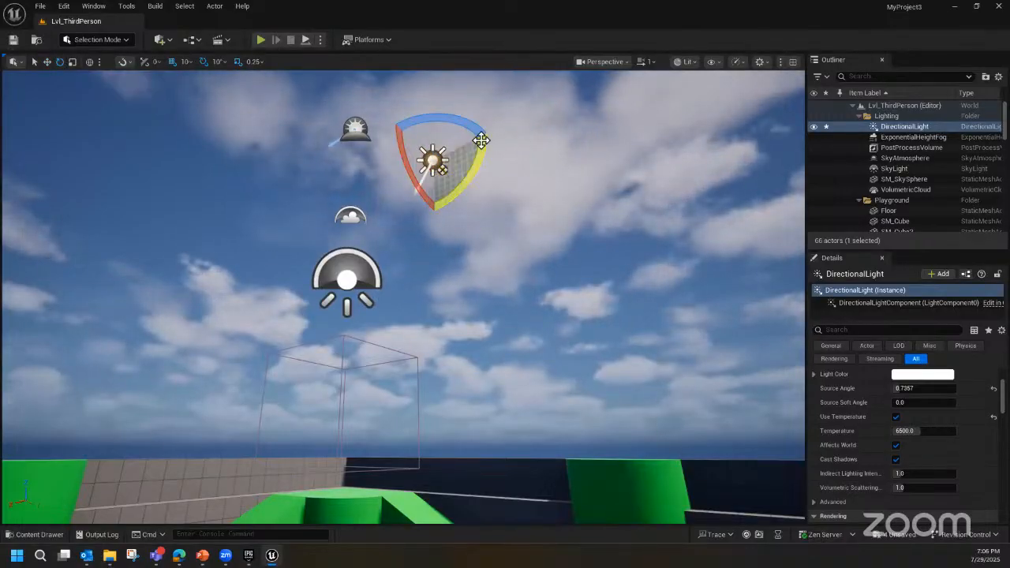
left_click_drag(480, 141, 478, 183)
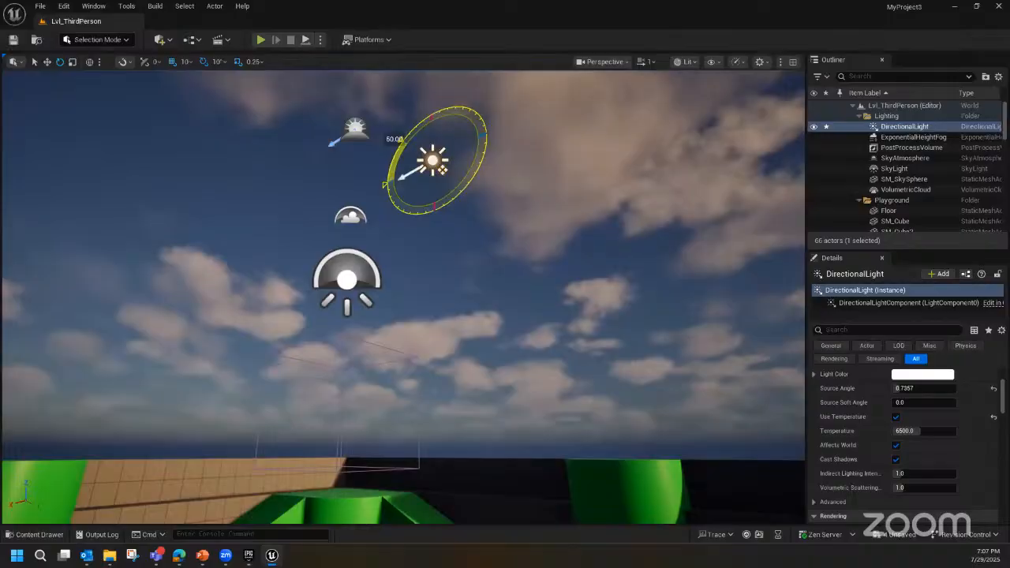
left_click_drag(442, 168, 442, 168)
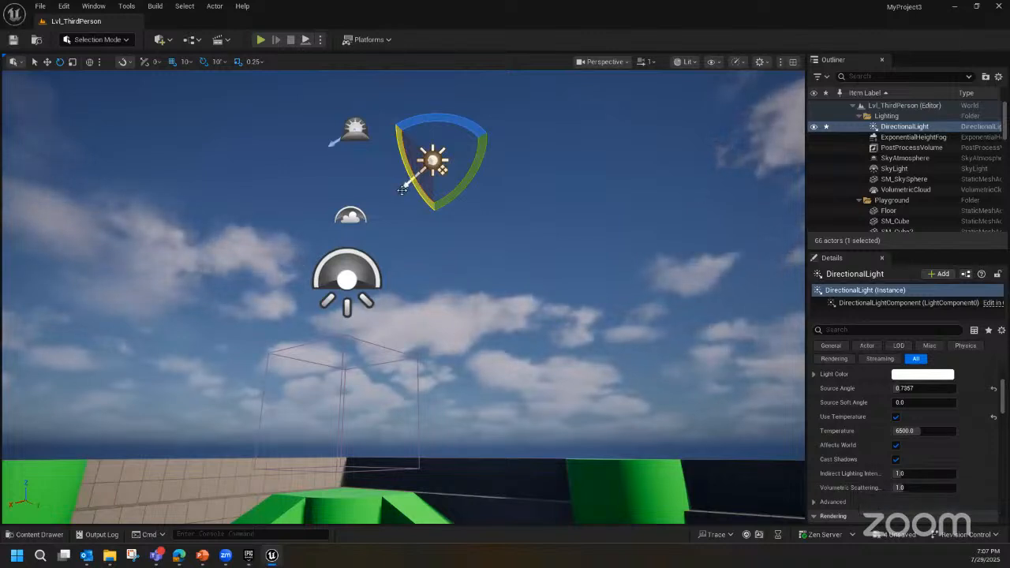
- Bring the playground into view below the lights and fine-tune the DirectionalLight's rotation while watching the shadows
scroll(404, 191, "down", 1)
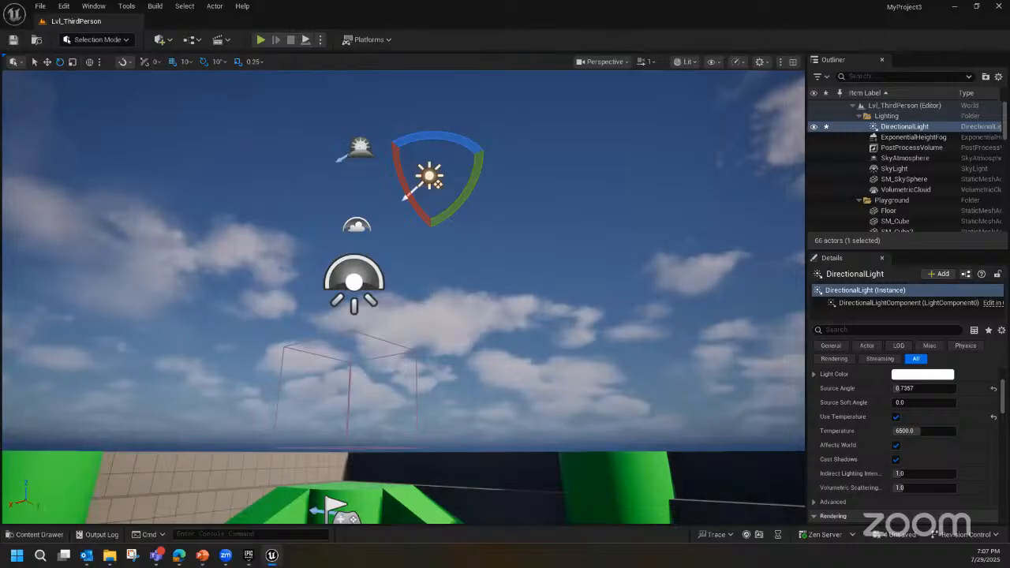
middle_click_drag(404, 192, 414, 252)
right_click_drag(415, 252, 380, 224)
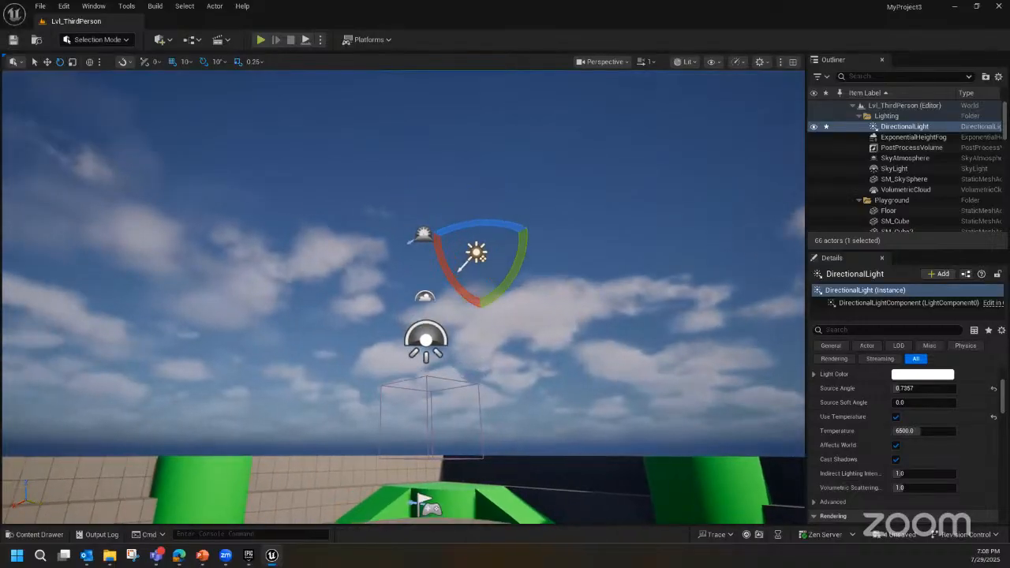
left_click_drag(415, 252, 421, 289)
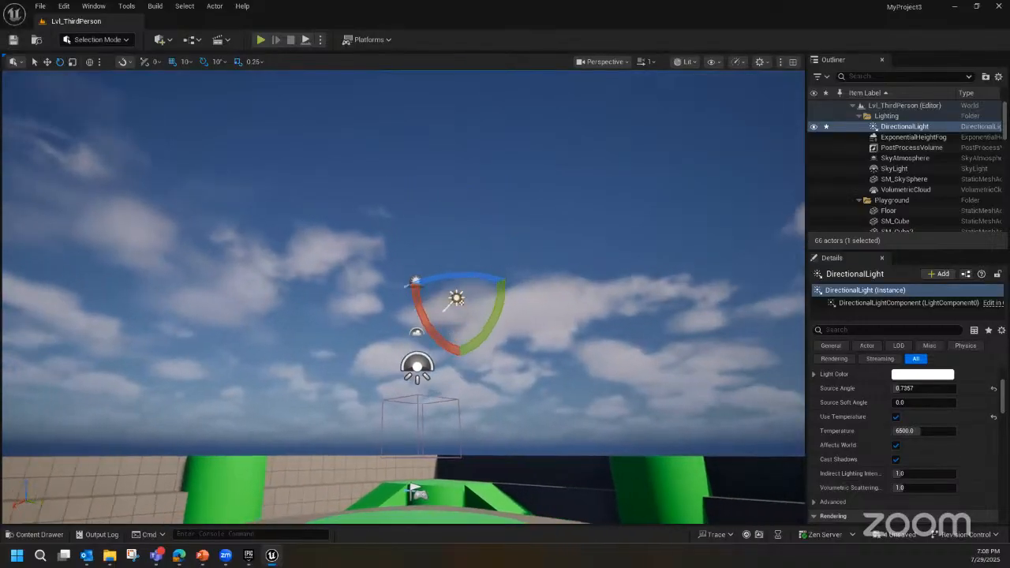
left_click_drag(475, 221, 479, 221)
right_click_drag(500, 241, 474, 292)
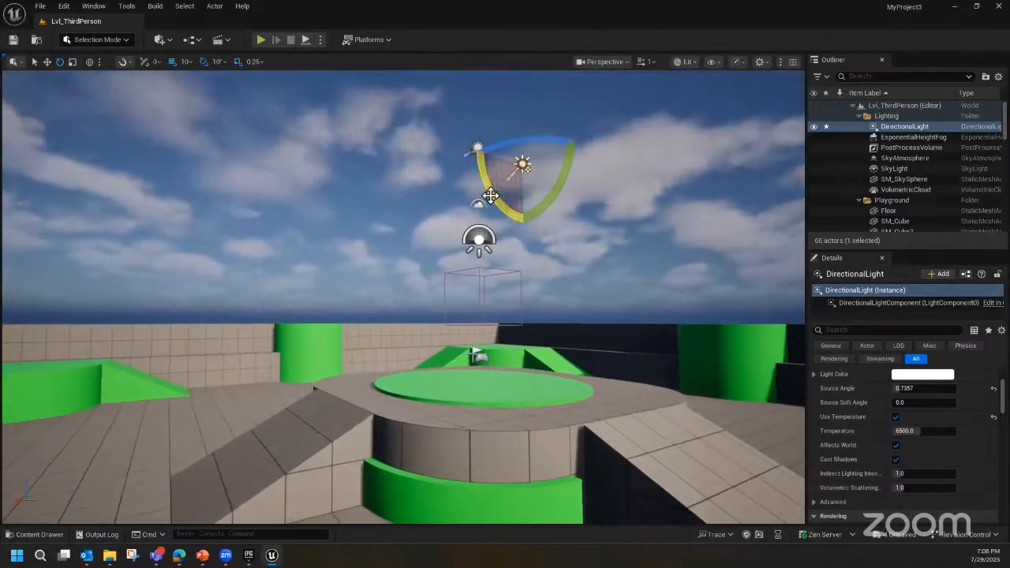
left_click_drag(491, 195, 485, 196)
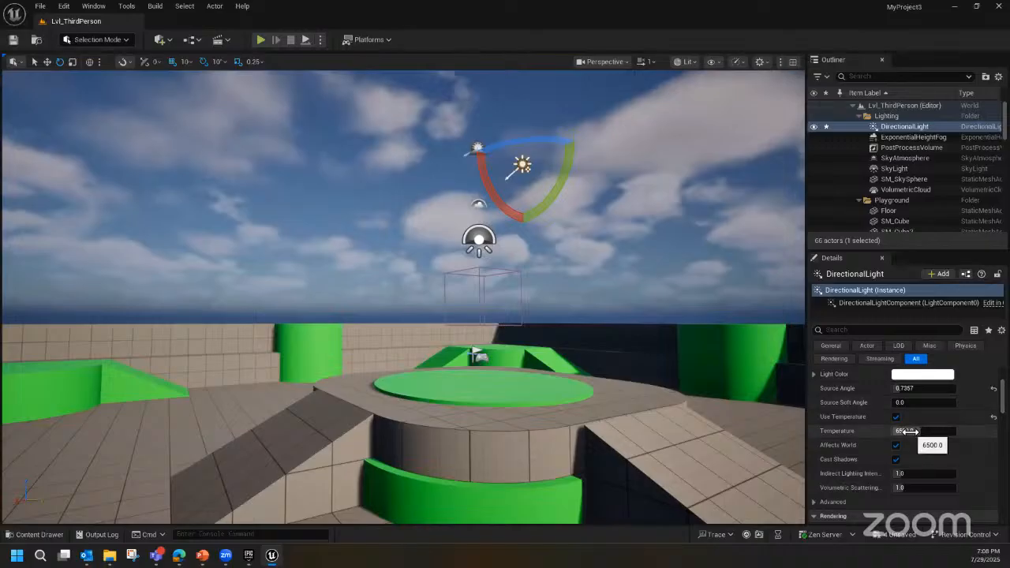
- Set the DirectionalLight's temperature to about 5243 and its intensity to 3 lux
left_click_drag(909, 431, 931, 423)
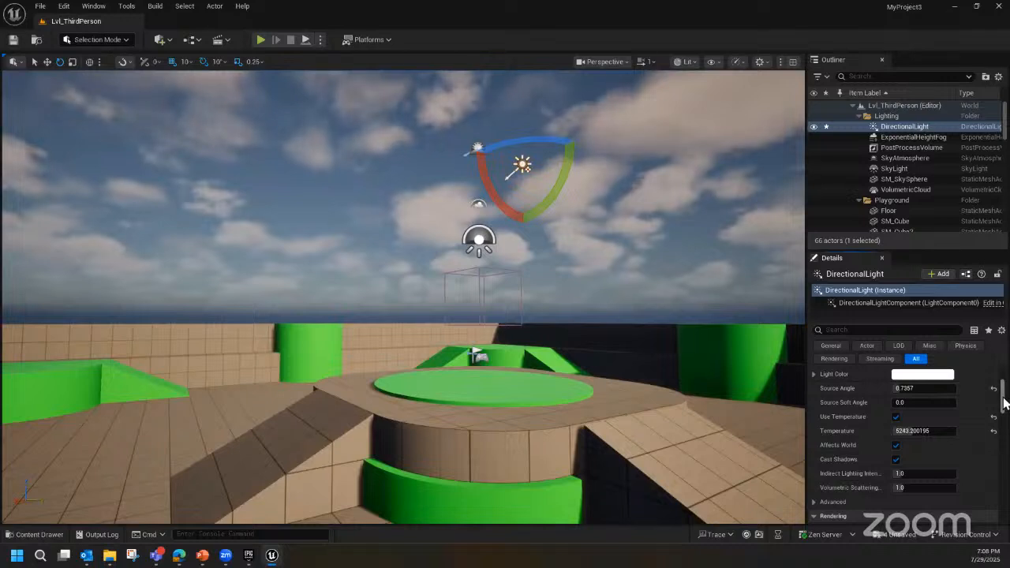
mouse_move(1000, 407)
left_mouse_down()
mouse_move(1005, 384)
mouse_move(1003, 402)
left_mouse_up()
mouse_move(901, 411)
left_mouse_down()
mouse_move(938, 411)
mouse_move(894, 411)
left_mouse_up()
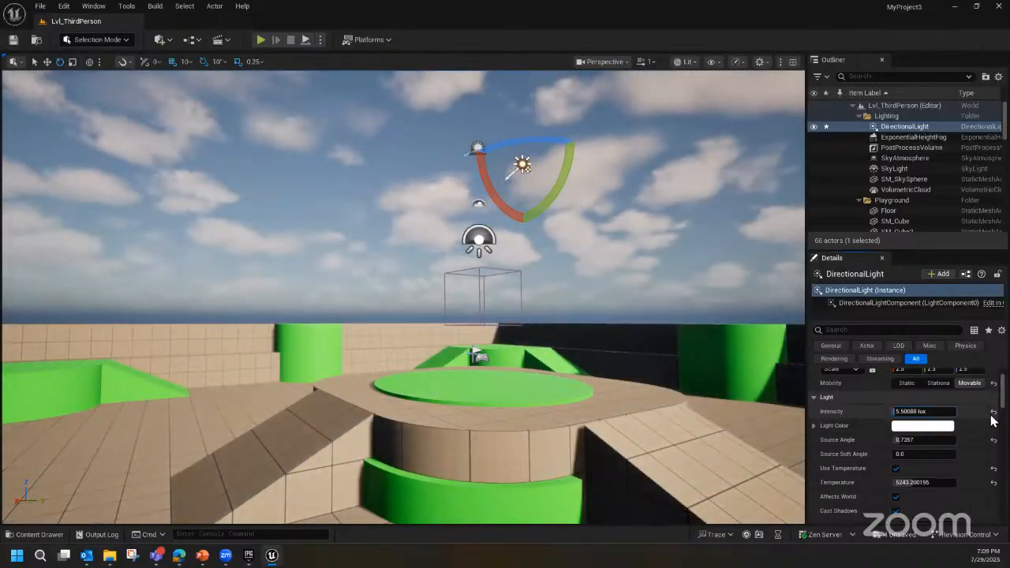
left_click(993, 412)
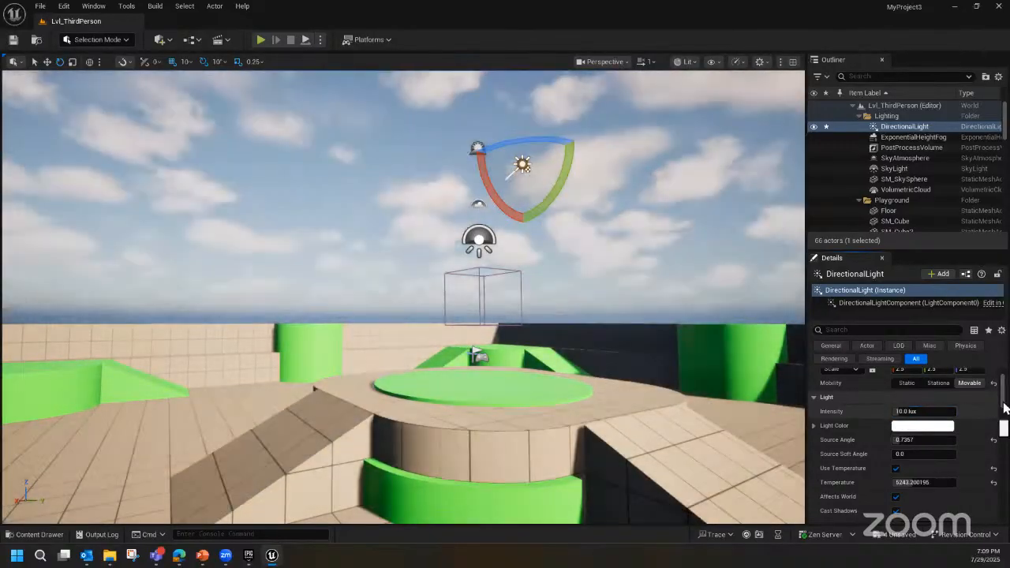
left_click_drag(898, 411, 899, 411)
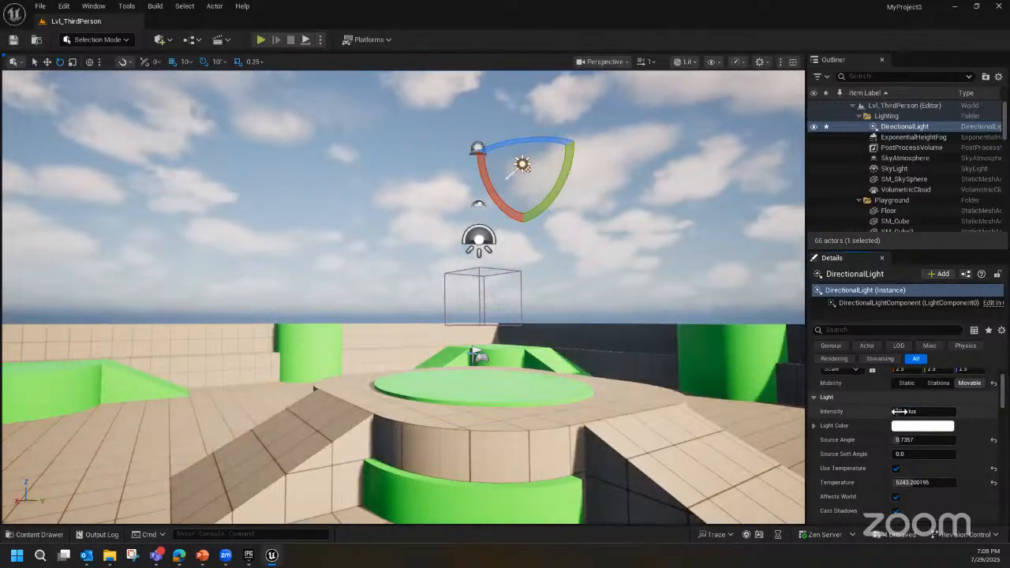
left_click(900, 411)
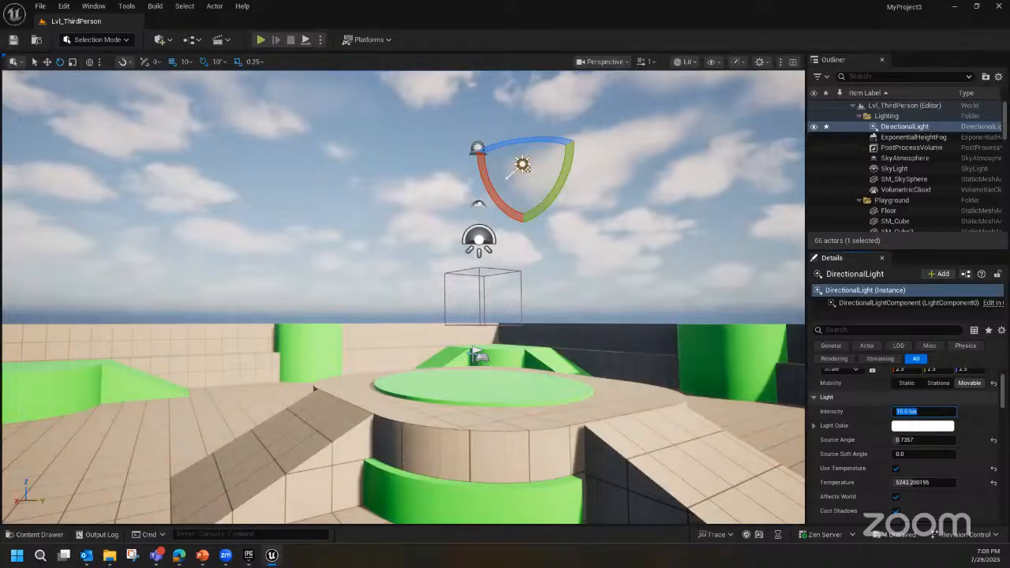
type("3")
key("Return")
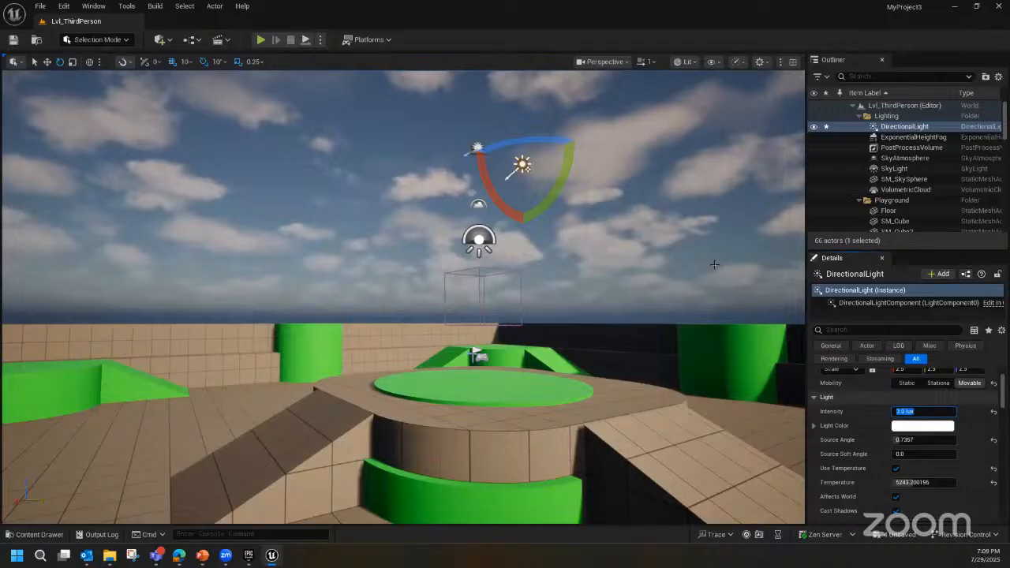
- Add a Point Light in the shaded area by the green cylinder and move it down near the floor beside the low wall
left_click(167, 45)
left_click(169, 45)
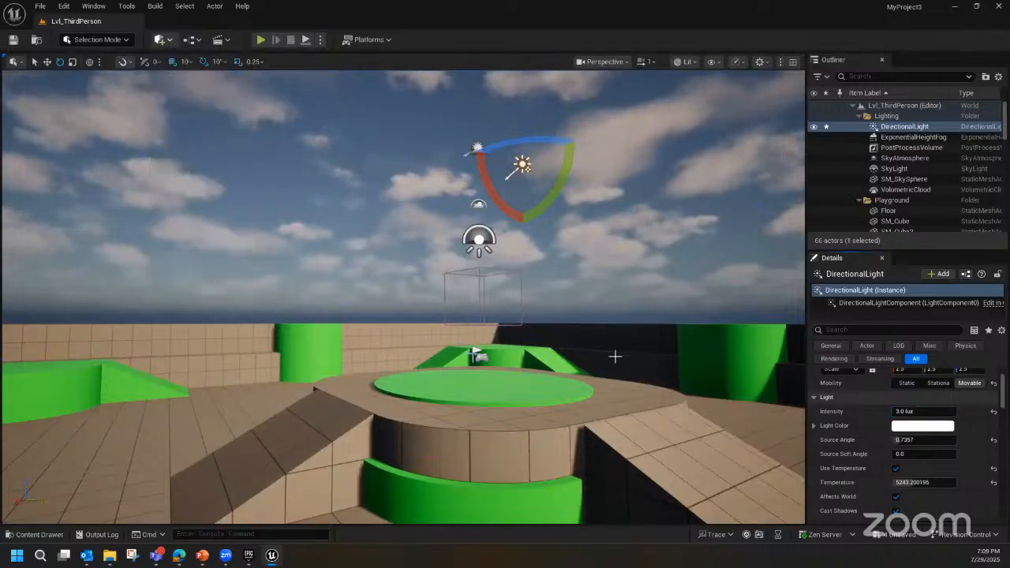
right_click_drag(404, 296, 560, 329)
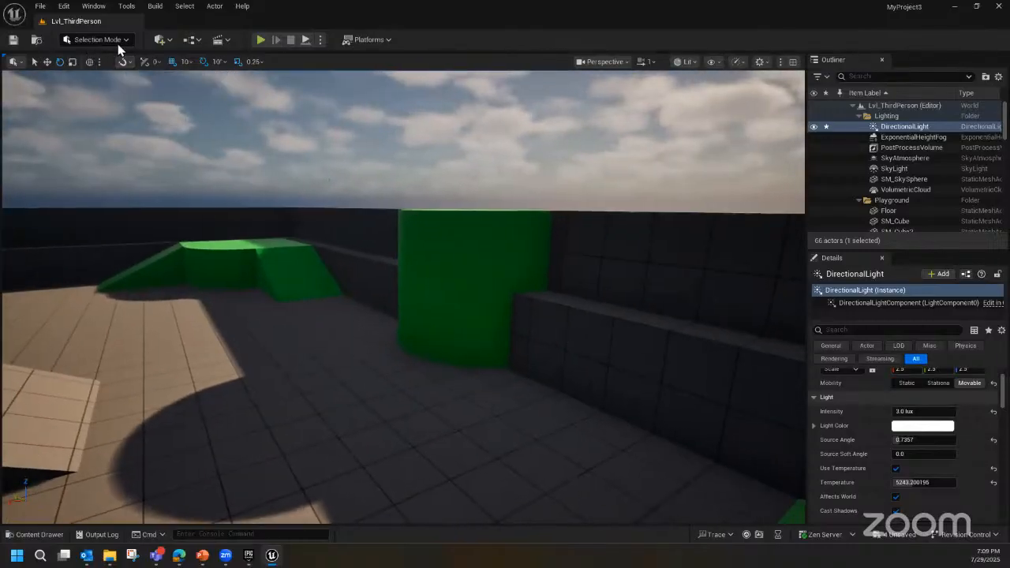
left_click(160, 40)
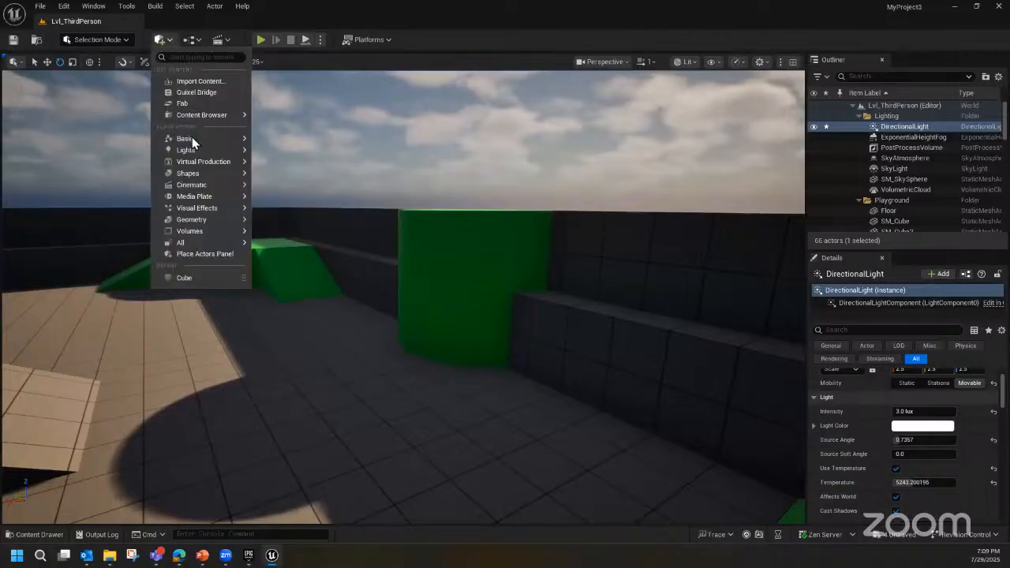
mouse_move(195, 149)
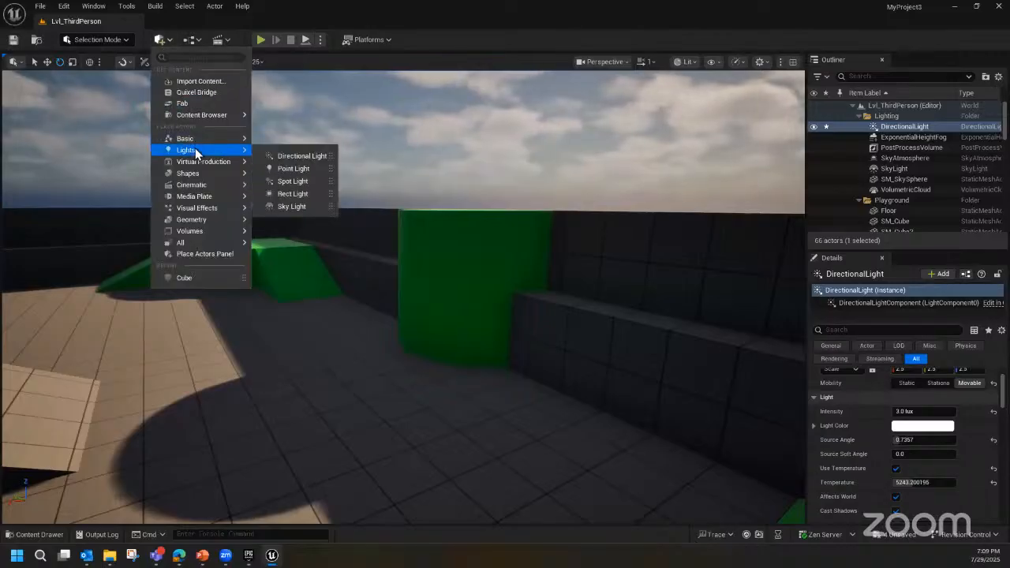
left_click(294, 168)
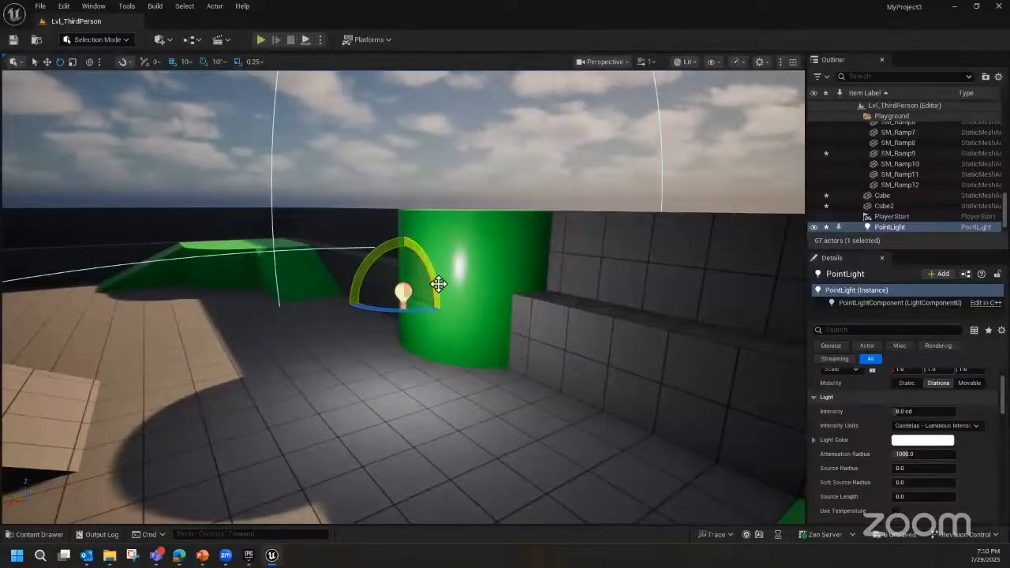
left_click(46, 62)
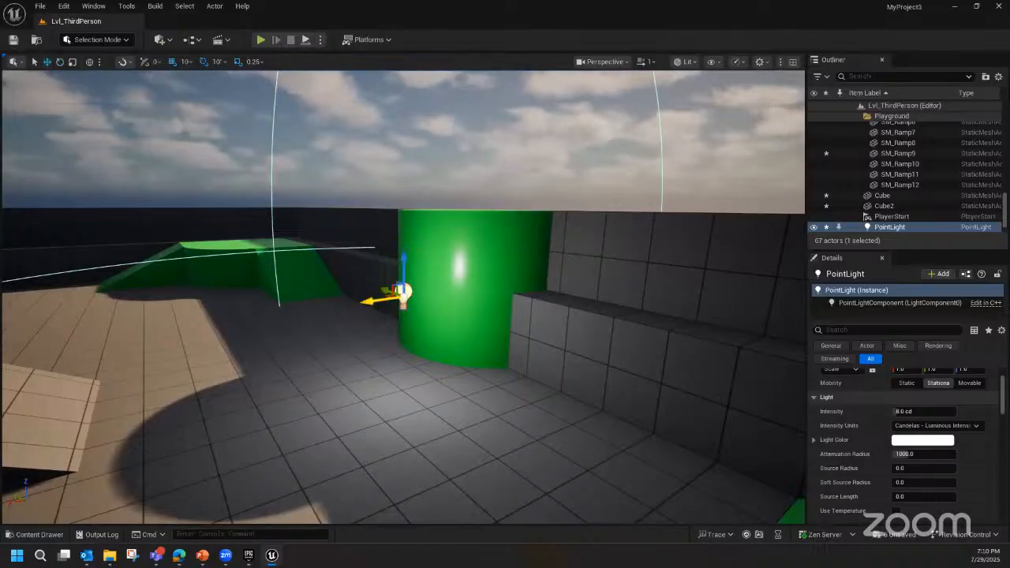
left_click_drag(397, 297, 505, 366)
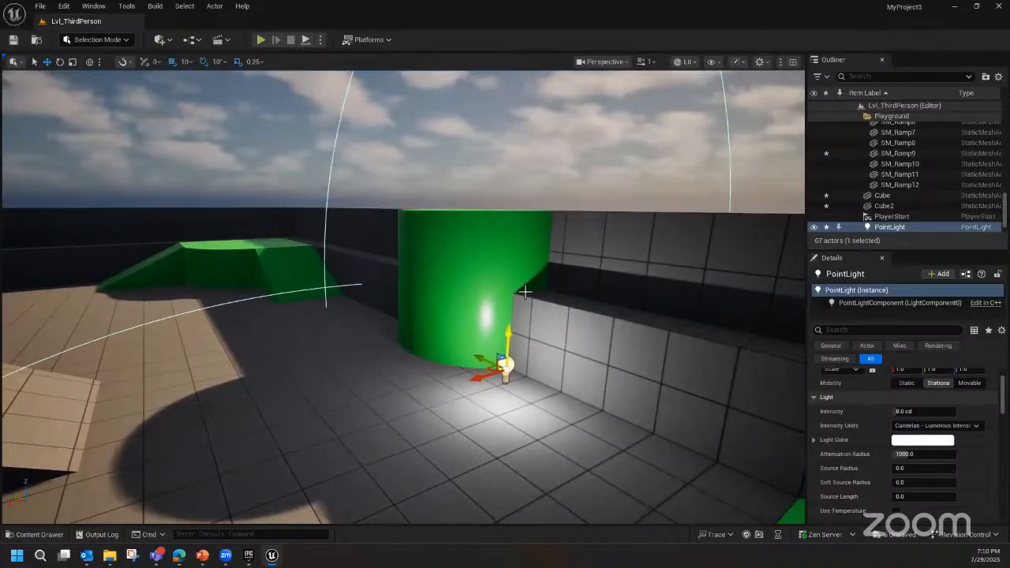
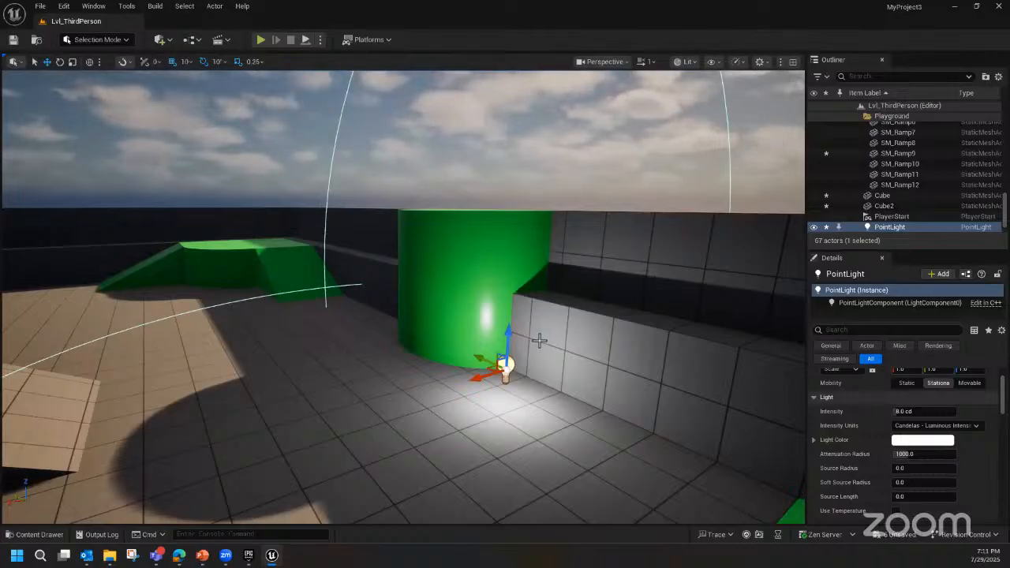
- Change the Point Light's color to a salmon pink with R 1.0, G 0.345 and B 0.287
left_click(915, 444)
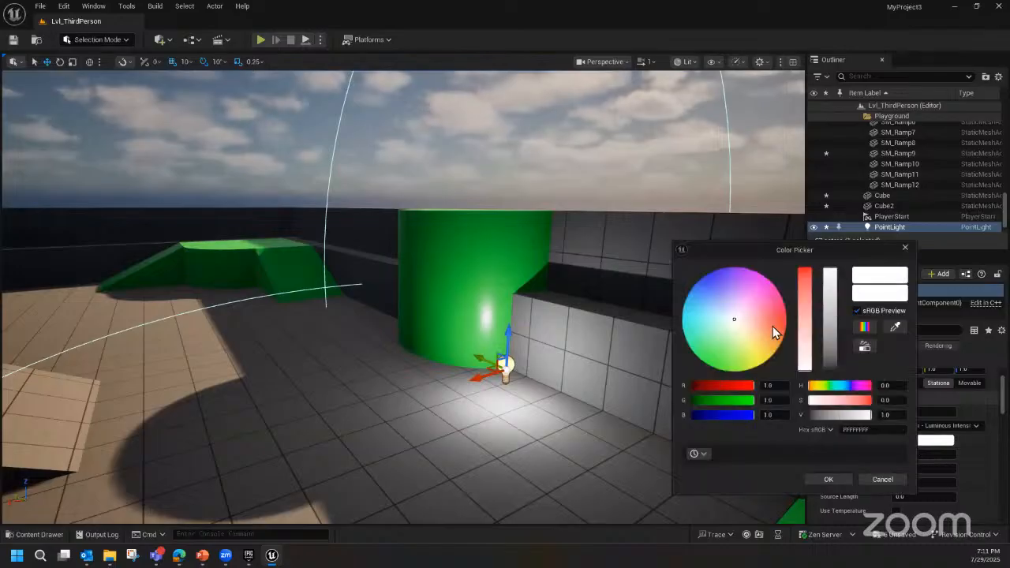
left_click(717, 286)
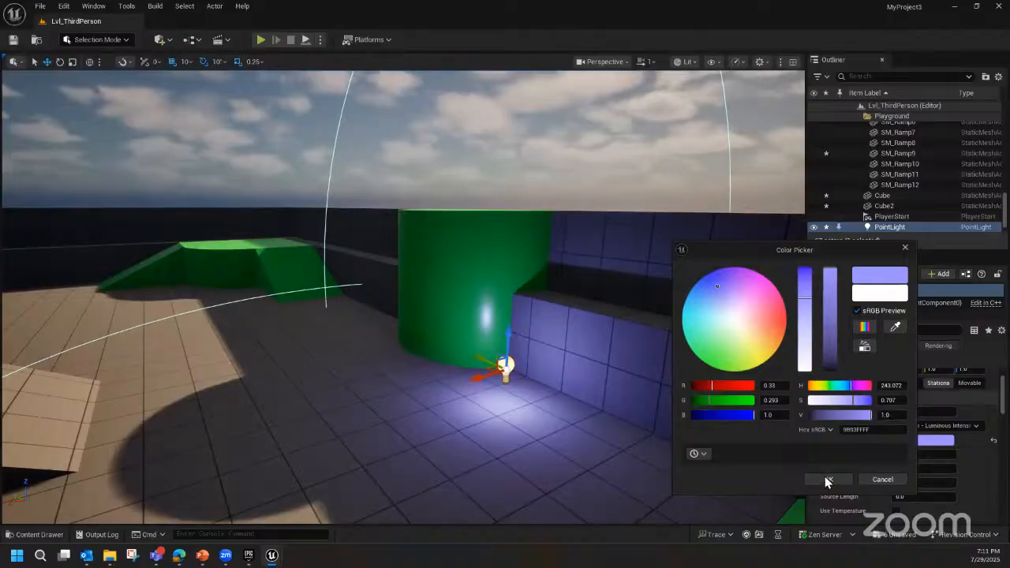
left_click(771, 322)
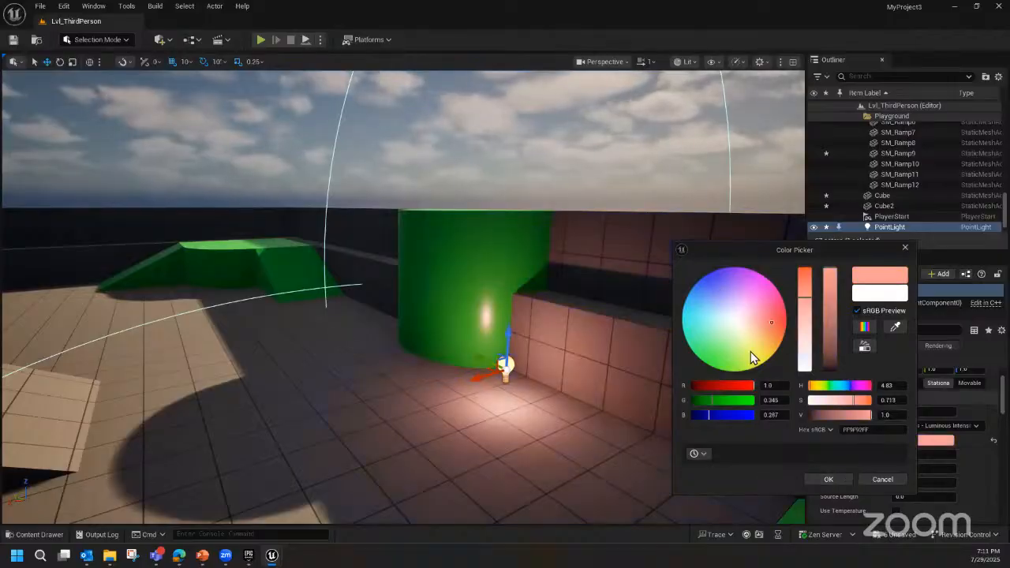
left_click(828, 479)
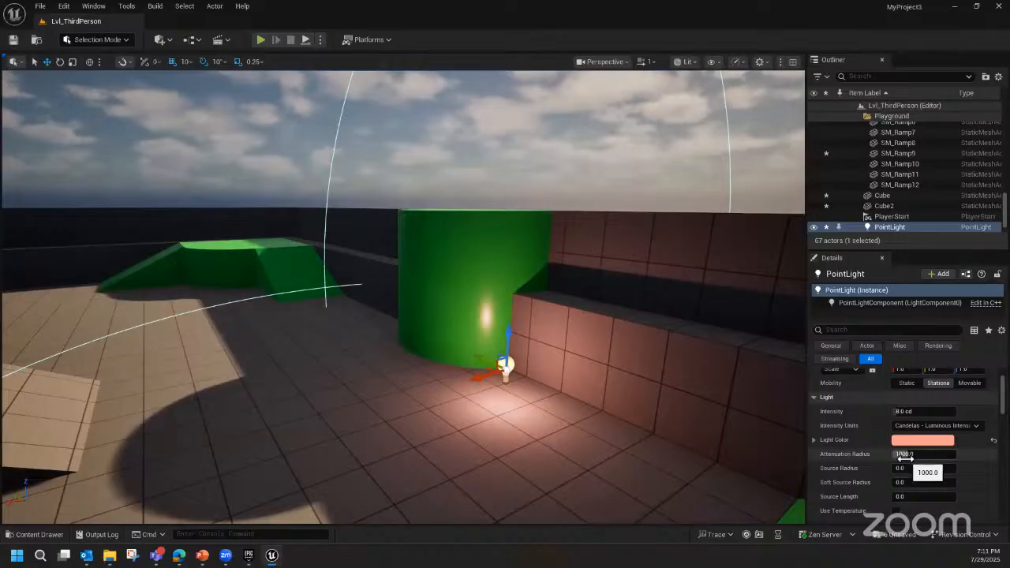
- Reduce the Point Light's attenuation radius to about 168.32
mouse_move(904, 456)
left_mouse_down()
mouse_move(947, 456)
mouse_move(906, 454)
left_mouse_up()
type("8.318161")
key("Return")
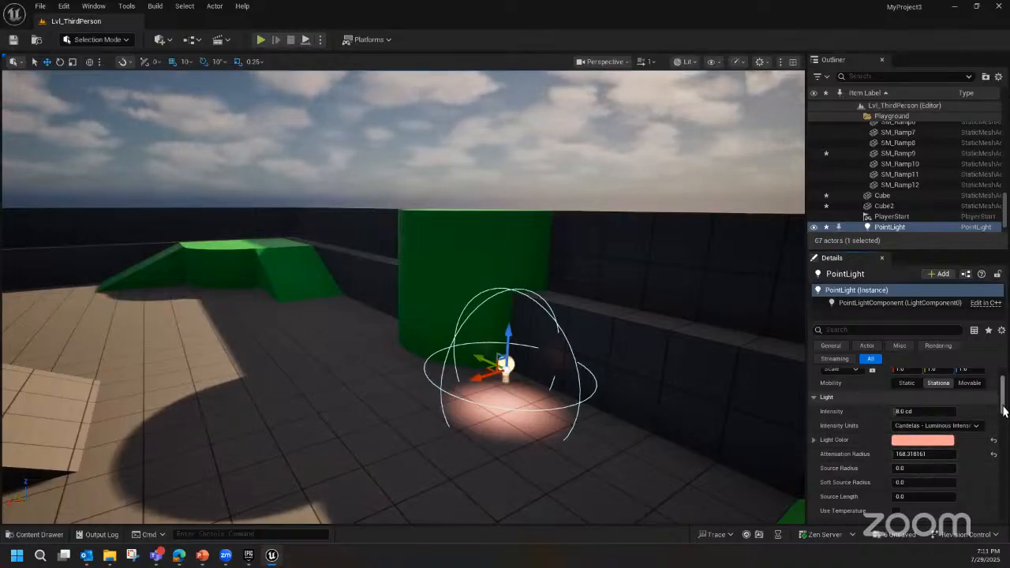
left_click_drag(1003, 405, 1006, 402)
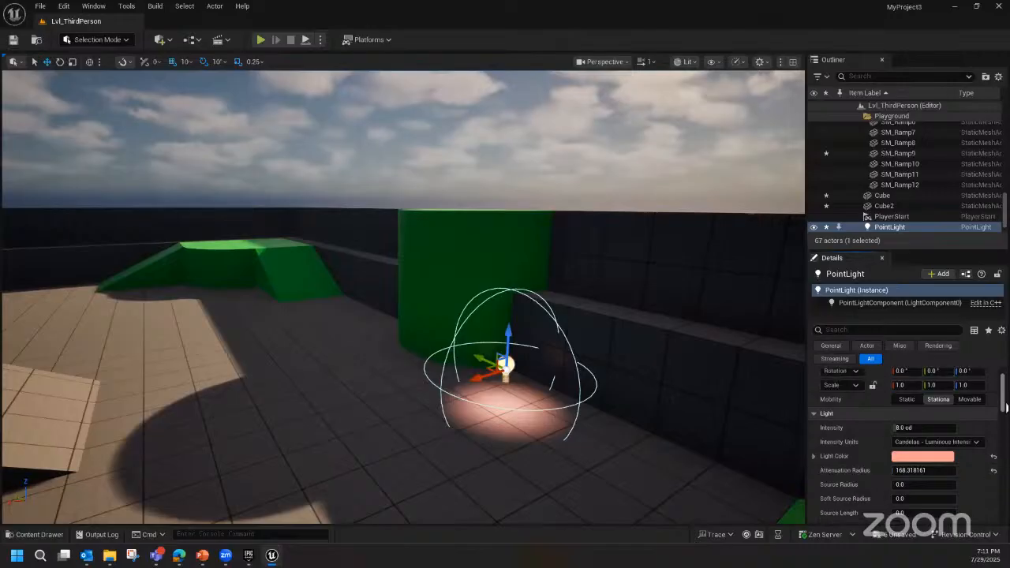
- Raise the Point Light's intensity to about 37.05 cd and its attenuation radius to about 450.5
left_click_drag(900, 428, 929, 428)
mouse_move(900, 470)
left_mouse_down()
mouse_move(919, 470)
mouse_move(896, 470)
left_mouse_up()
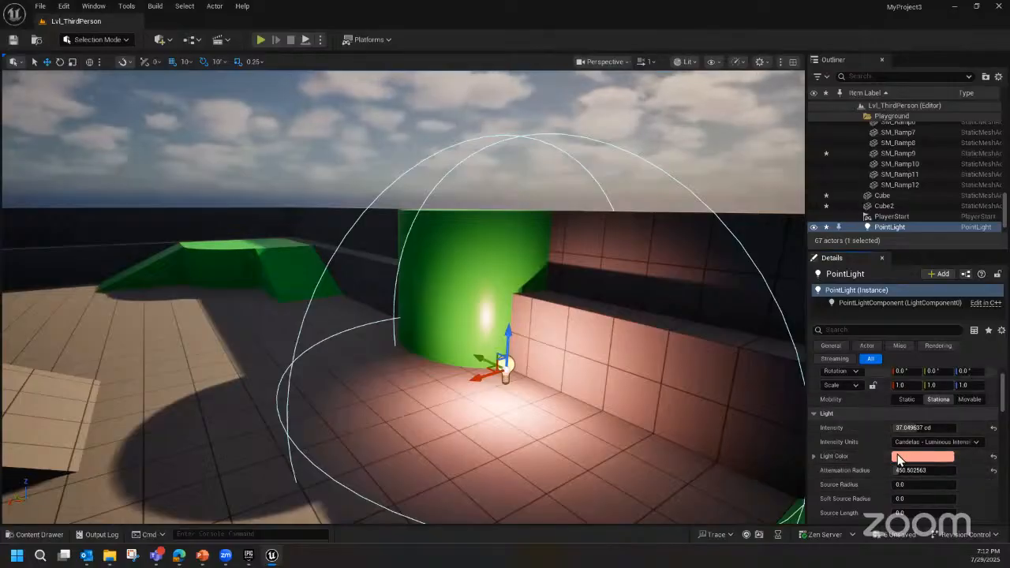
scroll(897, 457, "up", 1)
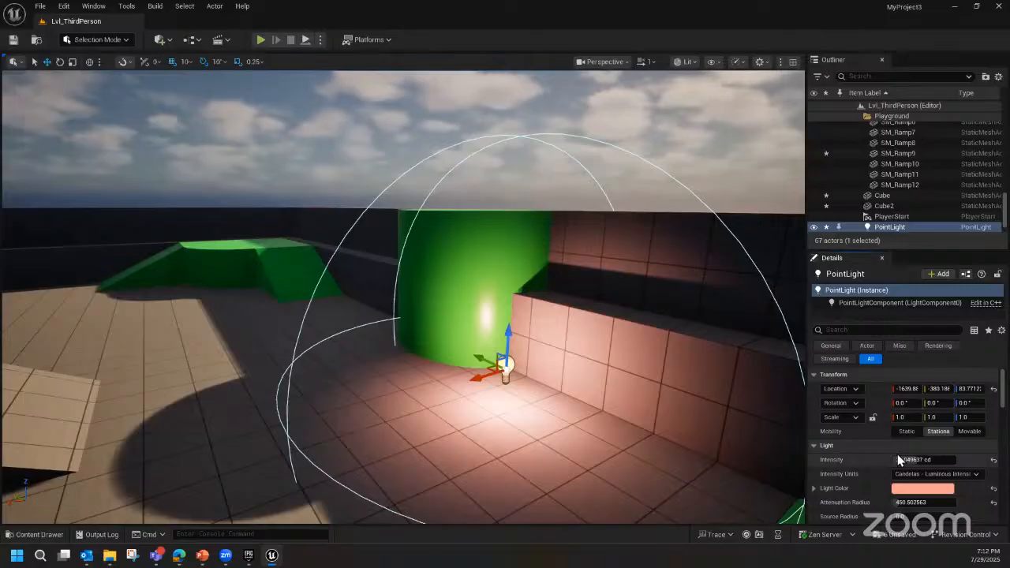
- Add a Spot Light and move it along the low wall to above the edge of the nearby green ramp
left_click(164, 41)
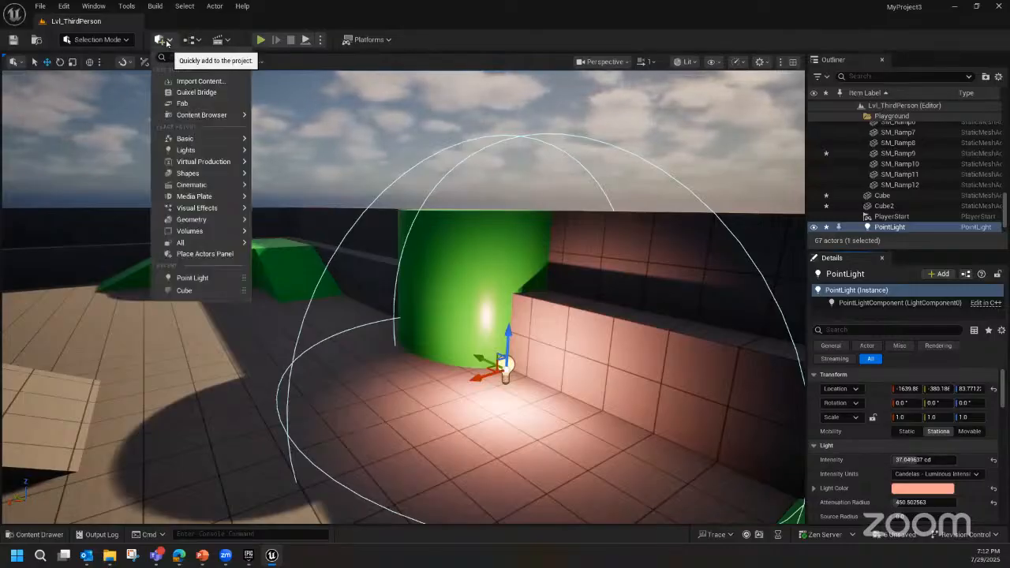
mouse_move(203, 150)
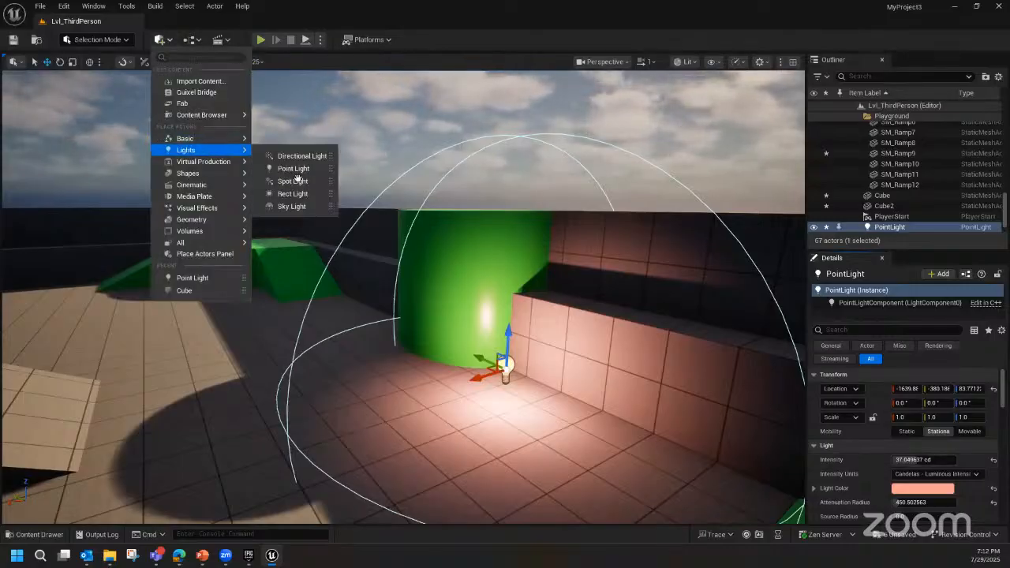
left_click(286, 181)
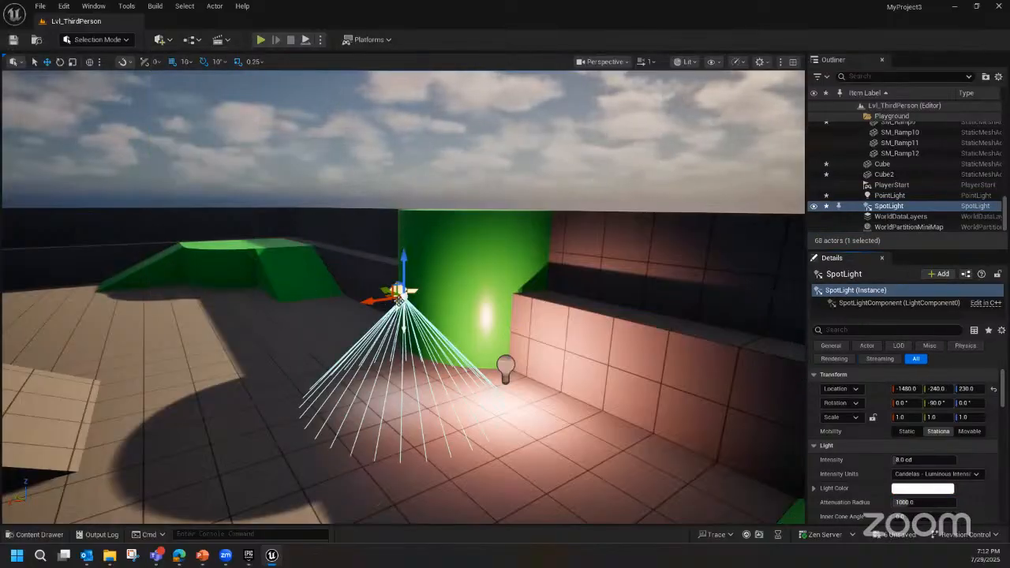
left_click_drag(396, 302, 548, 345)
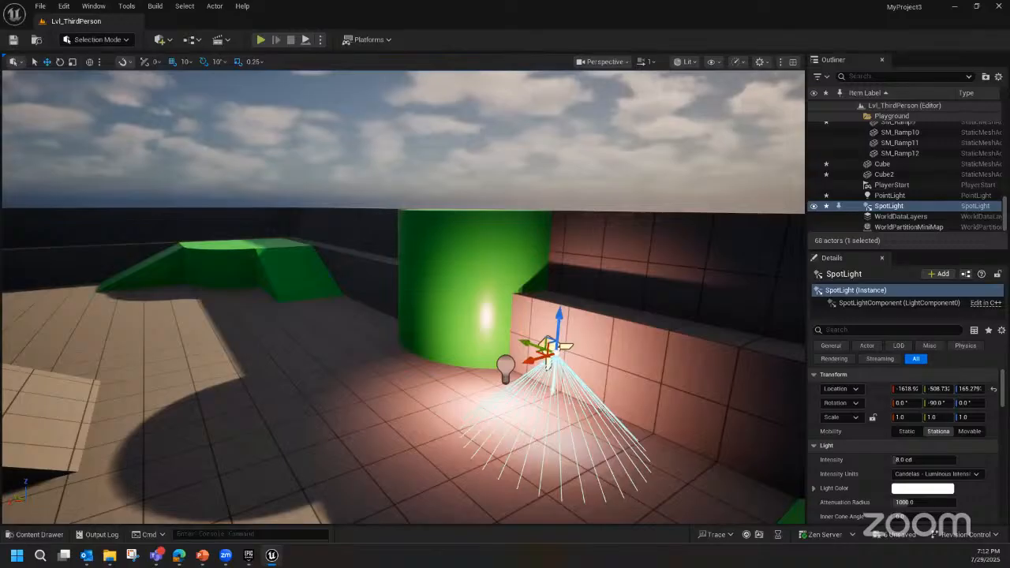
key("f")
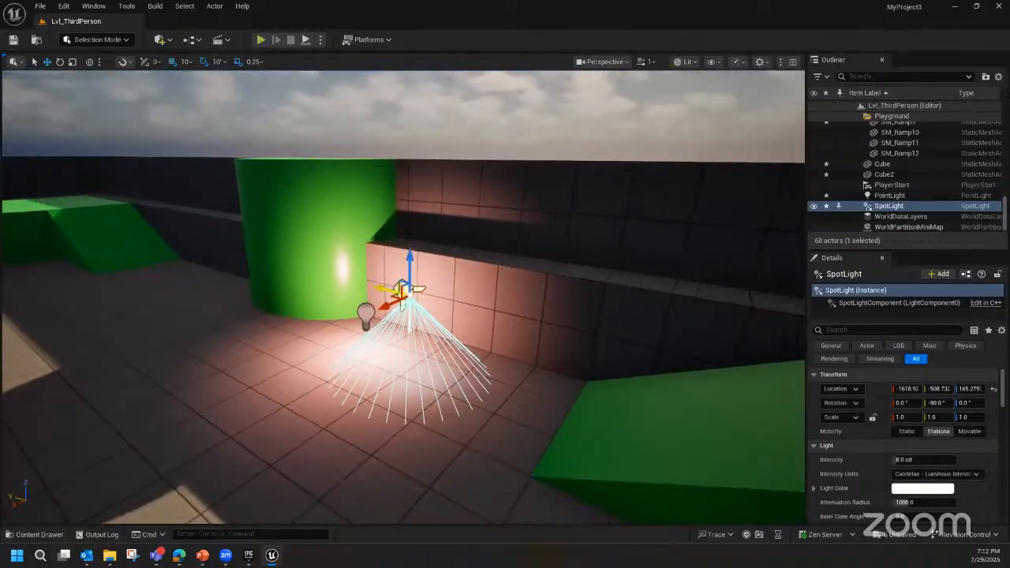
left_click_drag(385, 291, 538, 351)
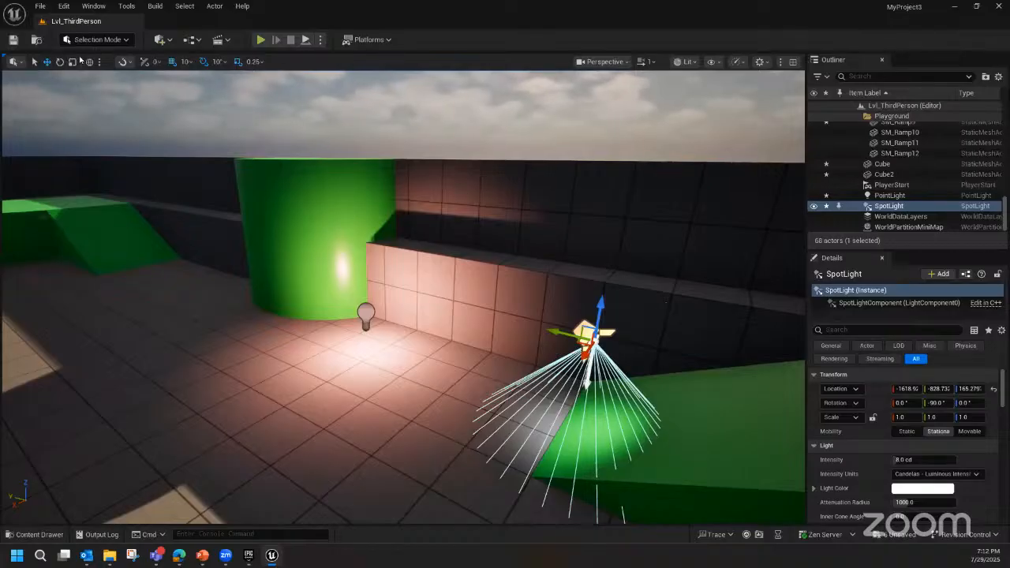
- Rotate the Spot Light so its cone shines onto the low wall beside the green ramp, then deselect it
left_click(59, 63)
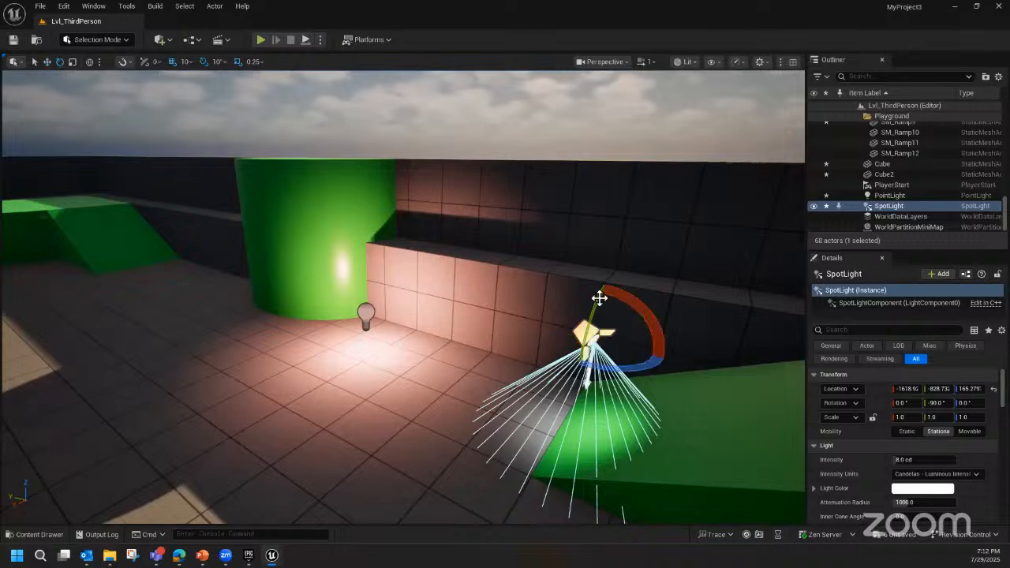
left_click_drag(593, 313, 574, 400)
left_click(517, 308)
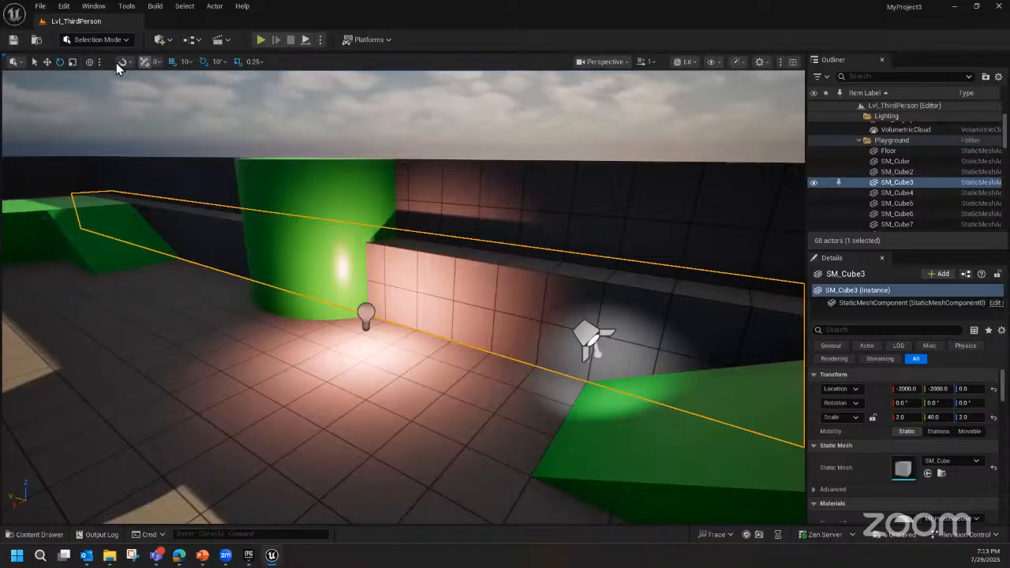
- Add a Rect Light by the low wall and move it to the other side of the green cylinder, at a height of about 243.6
left_click(166, 39)
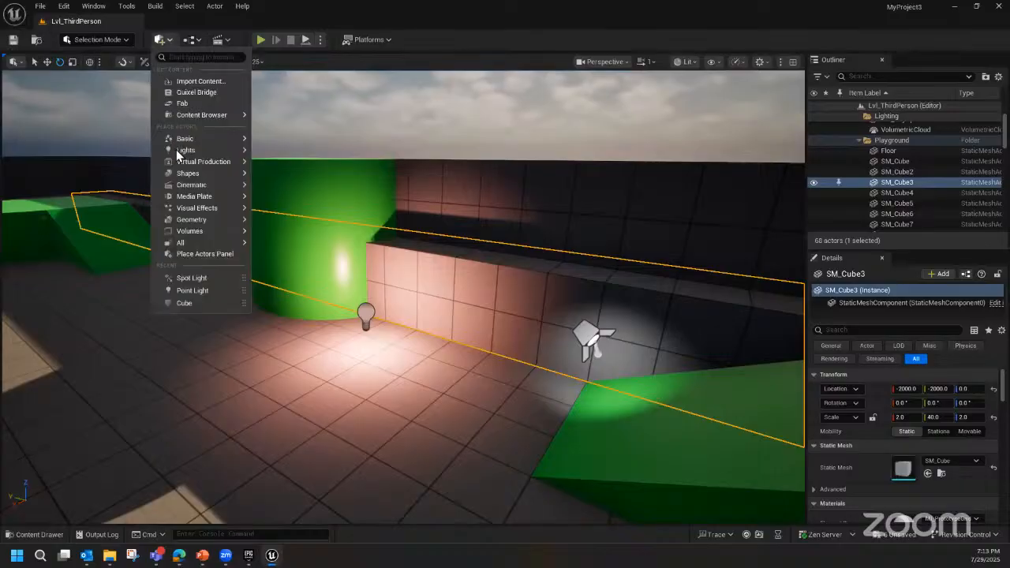
mouse_move(178, 149)
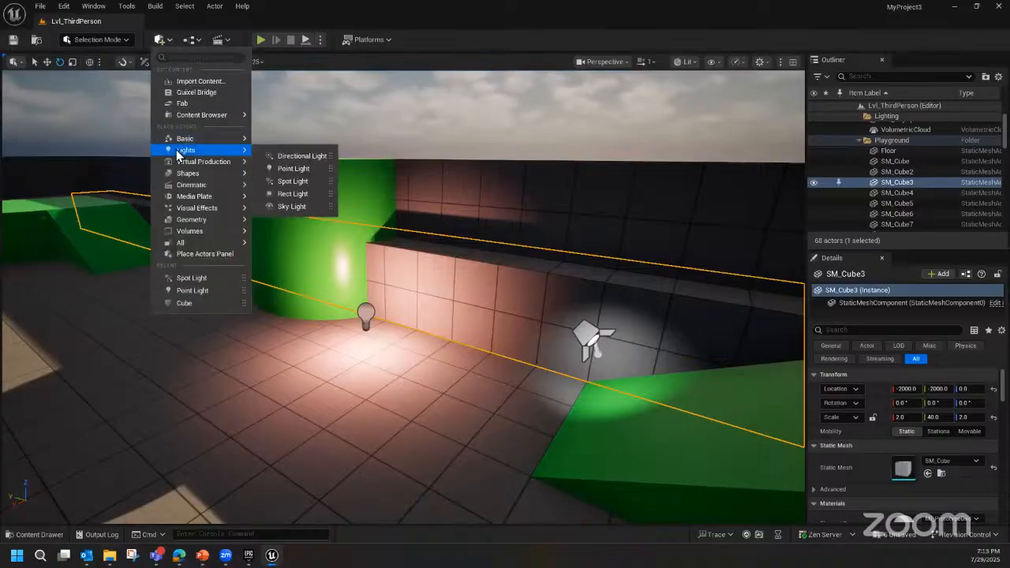
left_click(290, 194)
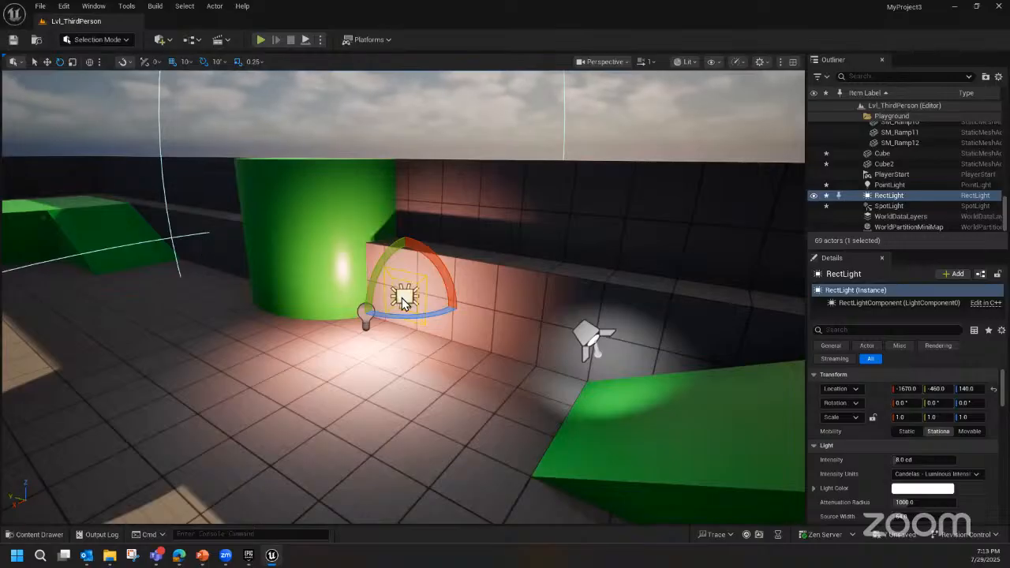
left_click(34, 61)
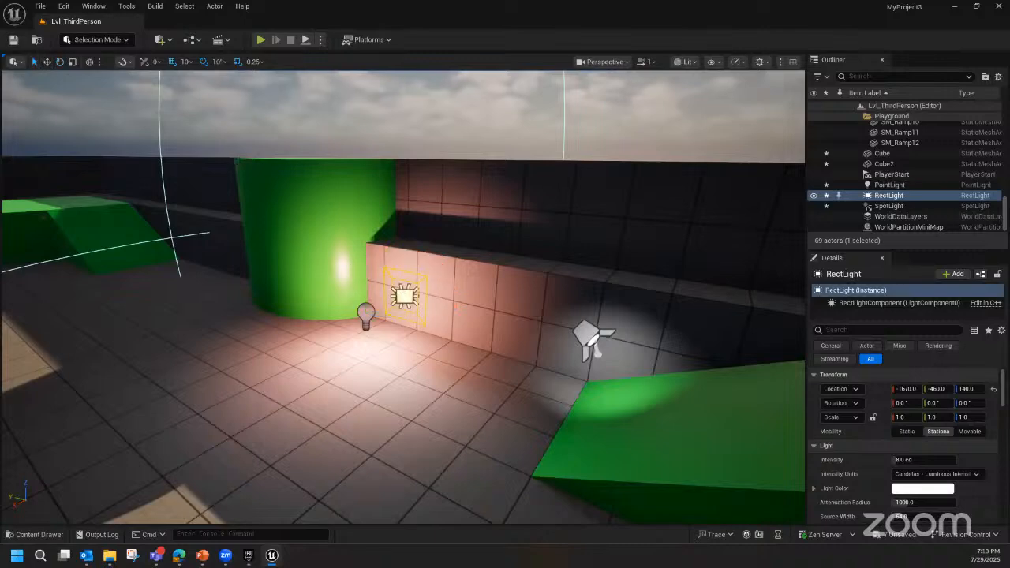
right_click_drag(611, 330, 565, 329)
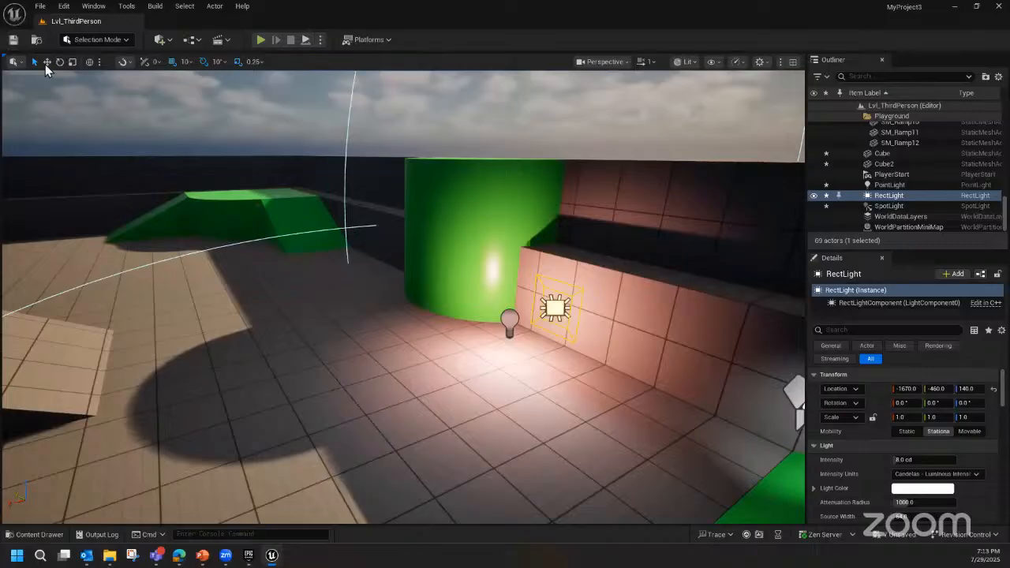
left_click(47, 62)
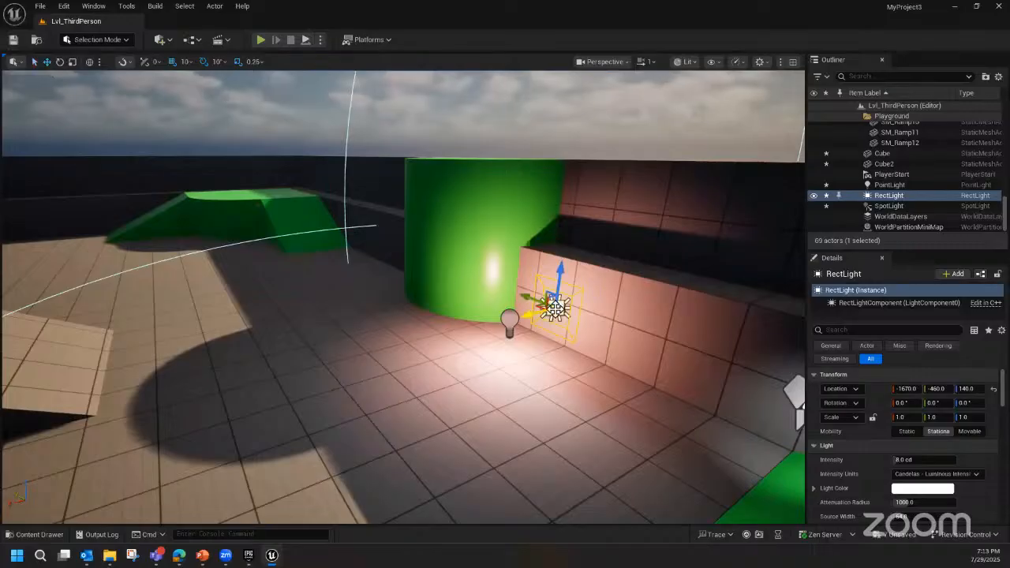
left_click_drag(555, 308, 299, 204)
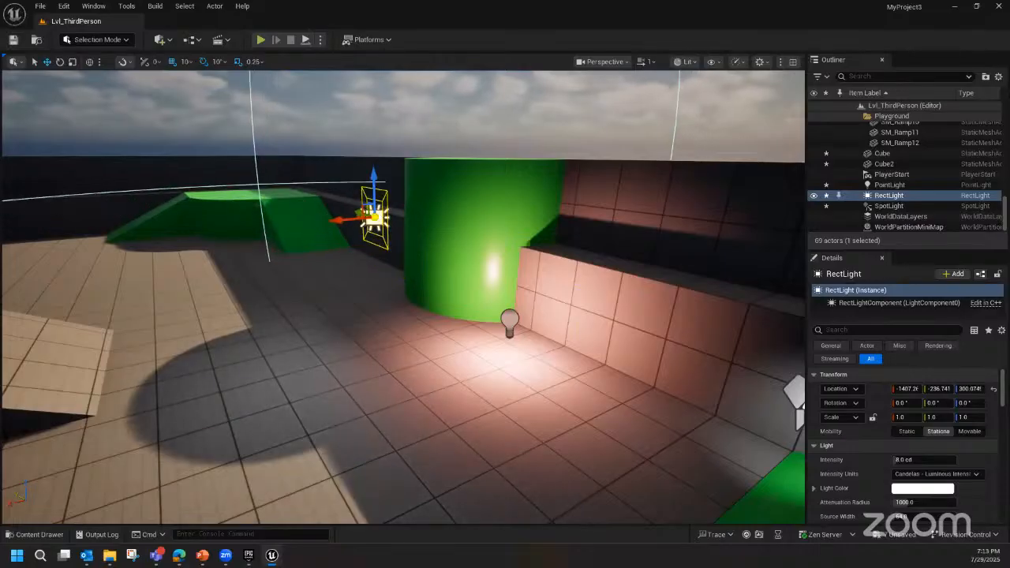
left_click_drag(374, 218, 373, 248)
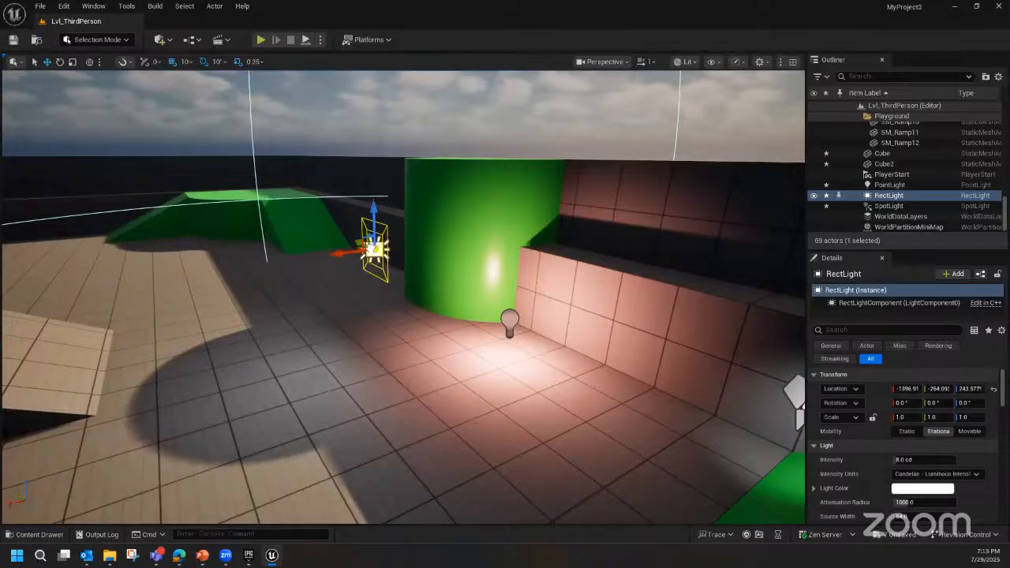
- Move the Rect Light farther back between the green ramp and the cylinder, to about X -1696.9 and Y 445.9
right_click_drag(297, 305, 372, 335)
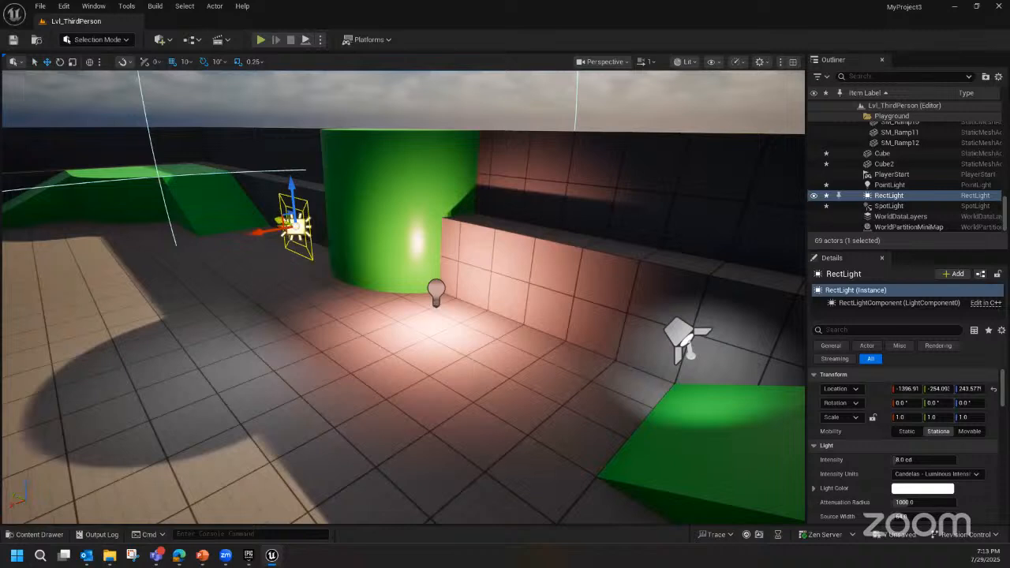
left_click_drag(294, 225, 181, 183)
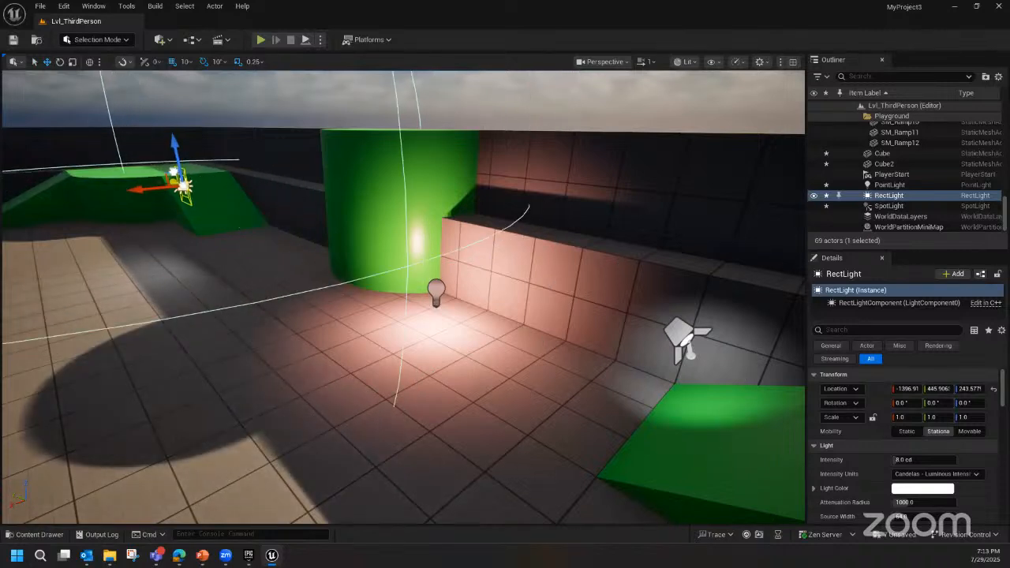
left_click_drag(145, 193, 249, 182)
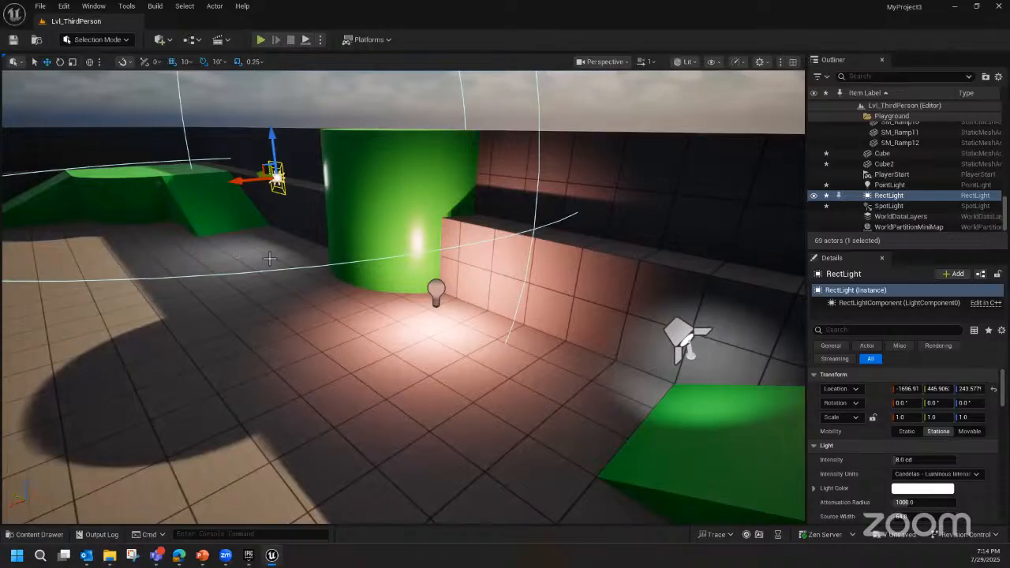
- Change the Rect Light's color to a pale blue with about R 0.551, G 0.874 and B 1.0
left_click(908, 490)
left_click(703, 312)
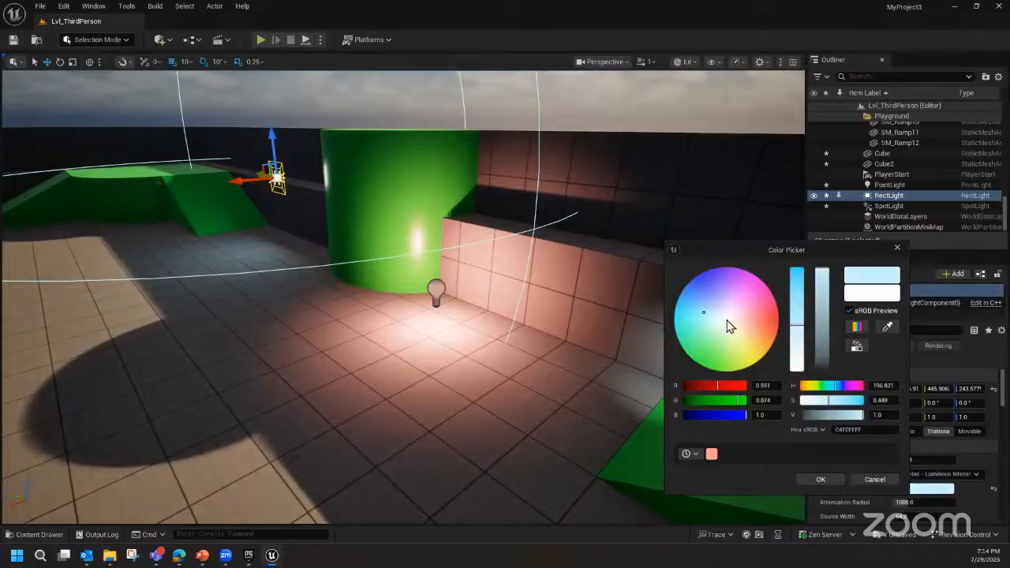
left_click(726, 321)
left_click(703, 313)
left_click(896, 248)
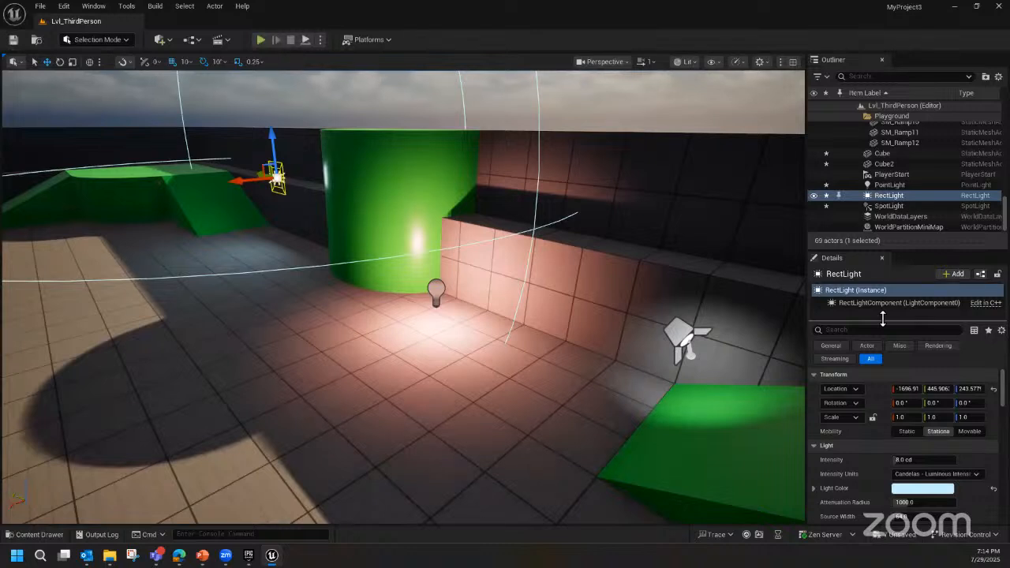
- Open the Quixel Bridge asset library, look over its home page and close it again
left_click(169, 40)
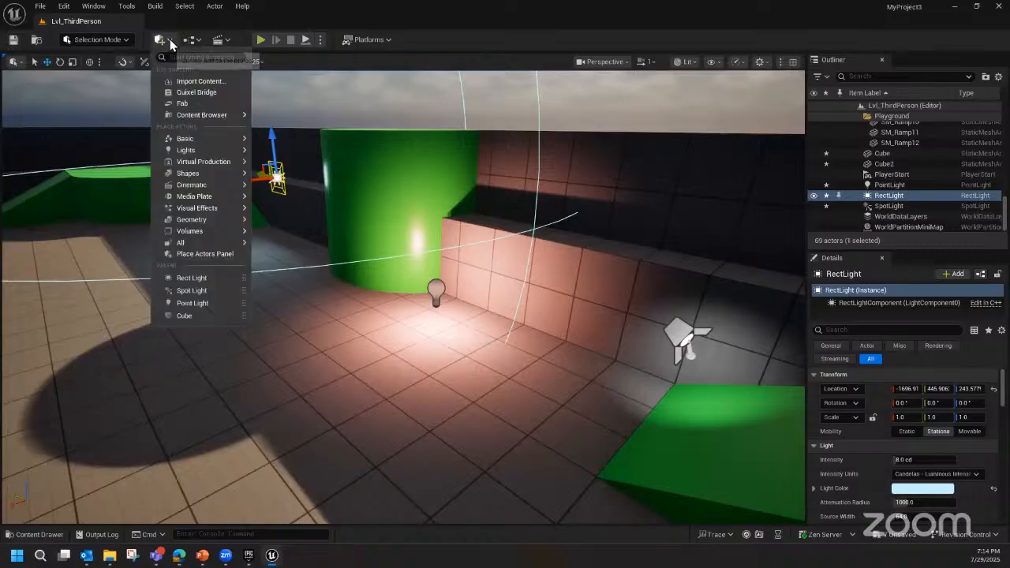
left_click(189, 92)
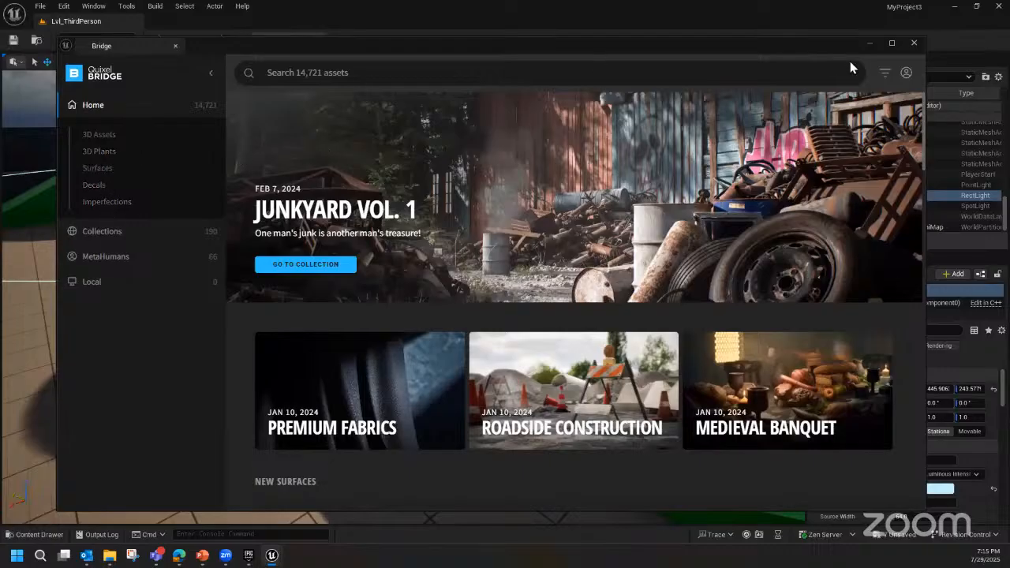
left_click(914, 43)
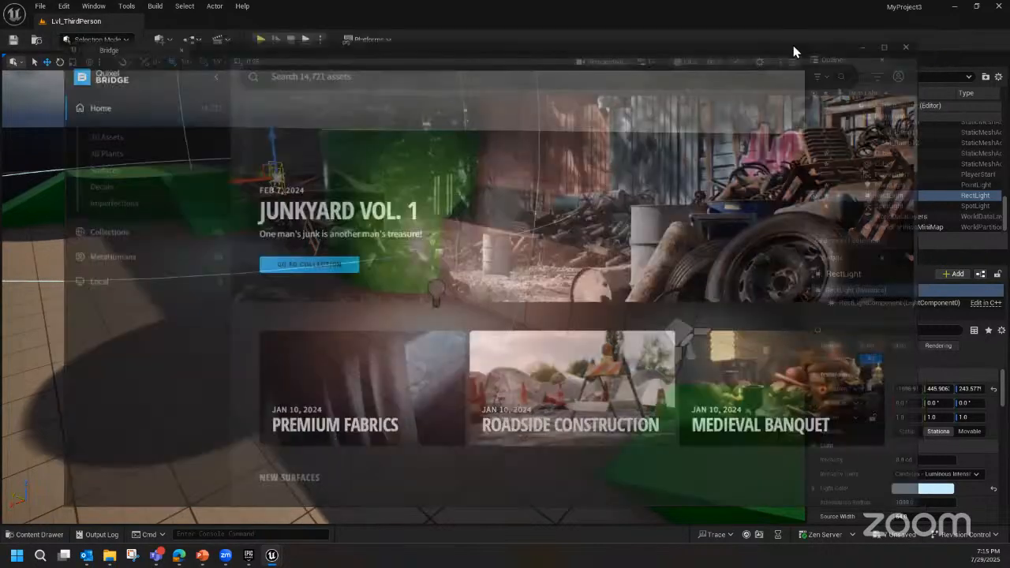
left_click(167, 41)
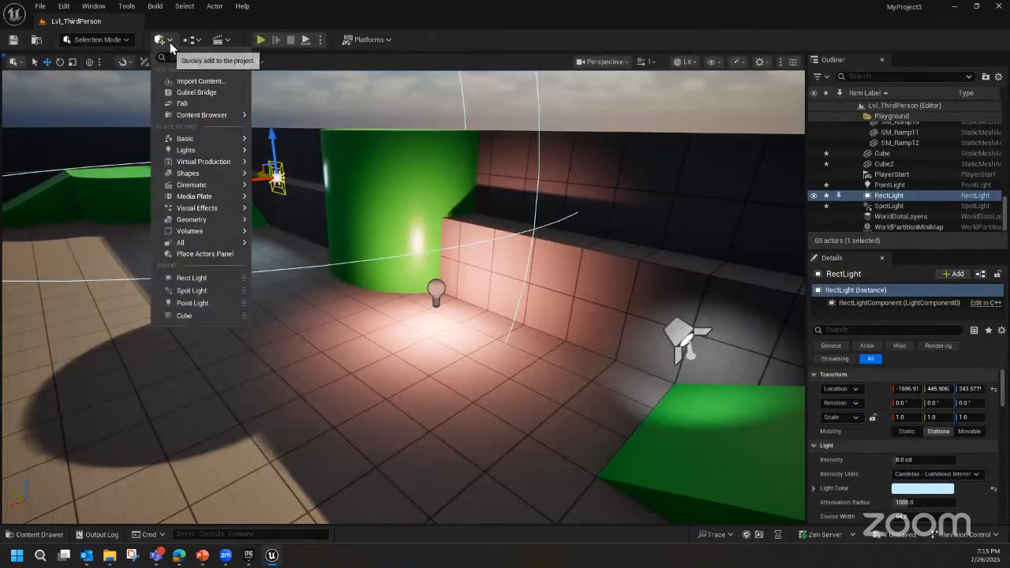
left_click(228, 22)
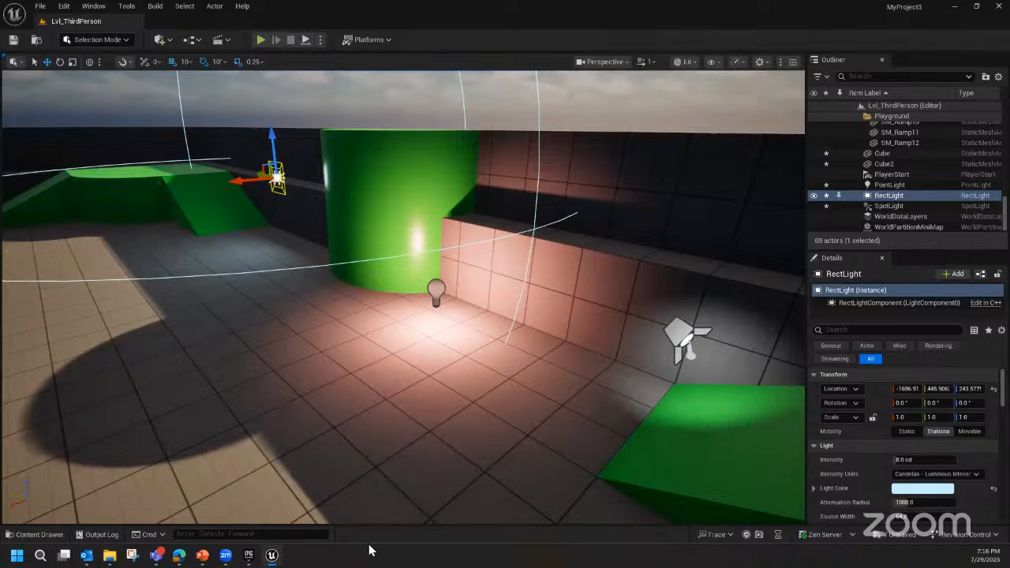
- Open the BP_ThirdPersonCharacter blueprint from the ThirdPerson Blueprints folder and examine the orbiting camera input nodes in its event graph
left_click(38, 535)
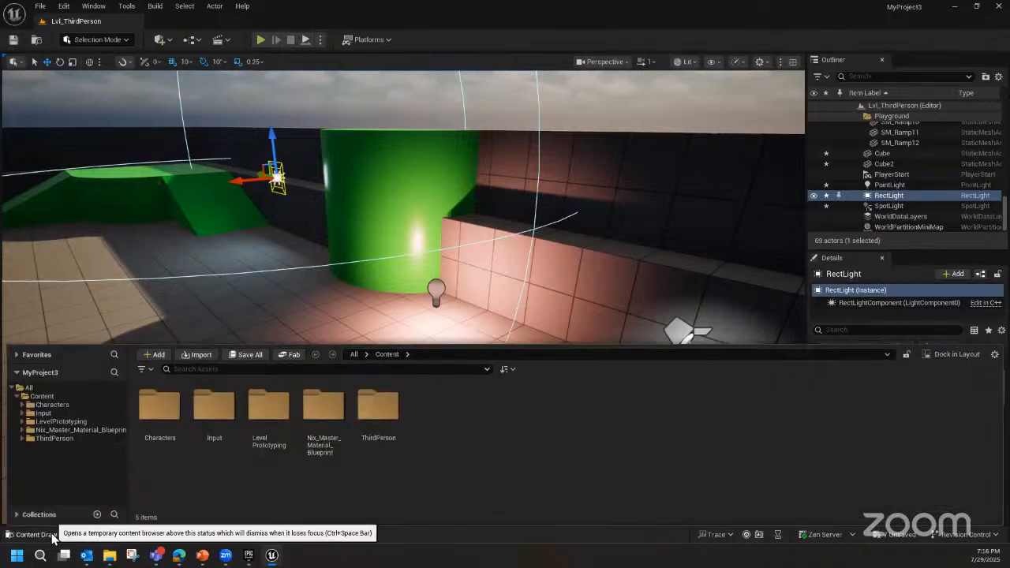
left_click(63, 439)
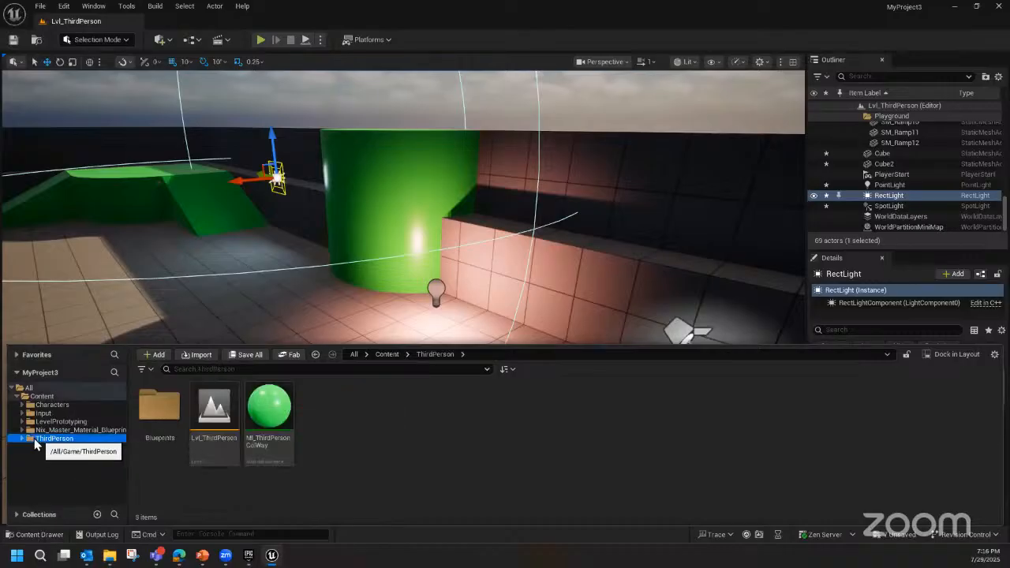
double_click(162, 415)
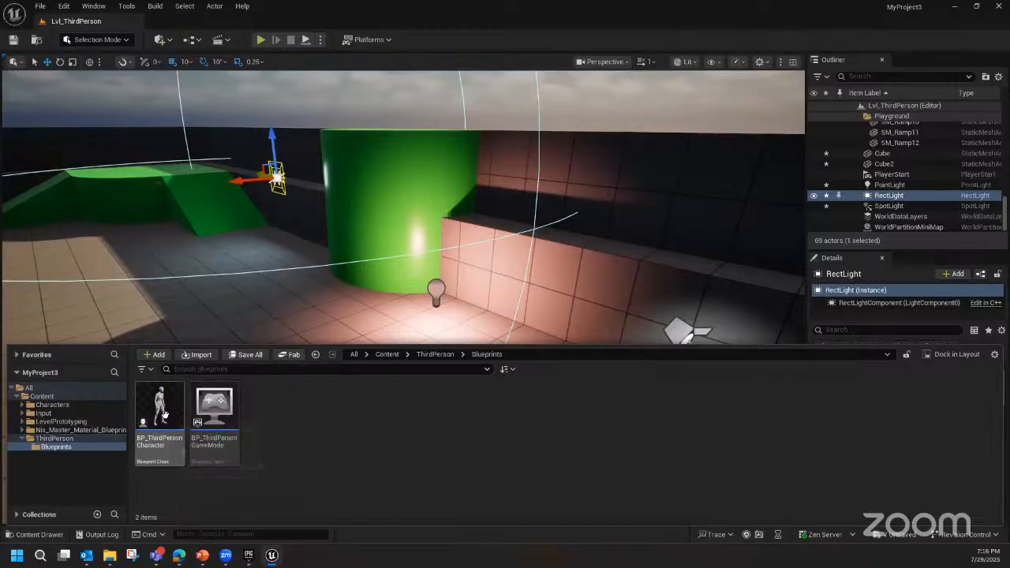
left_click(165, 419)
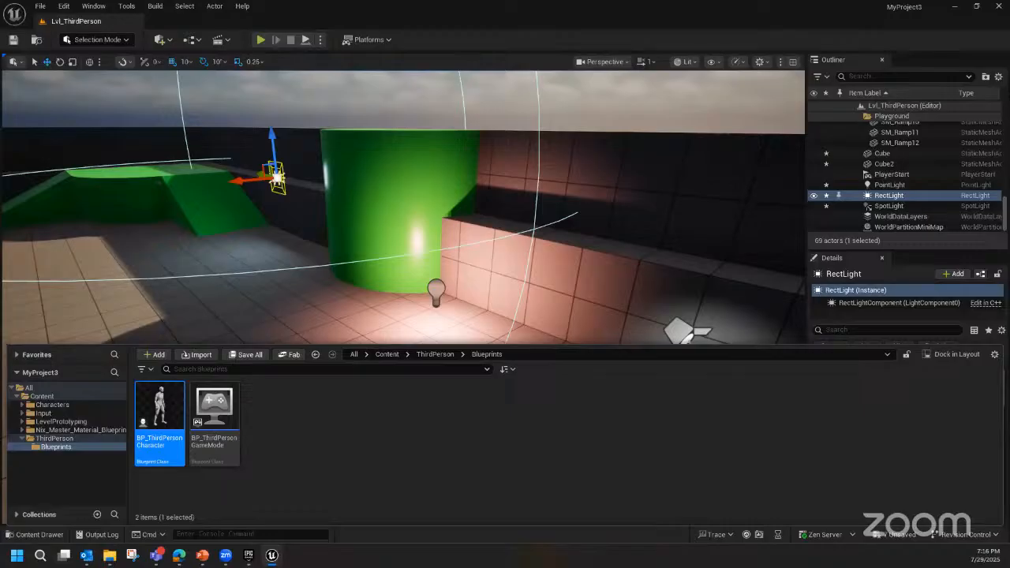
key("ctrl+space")
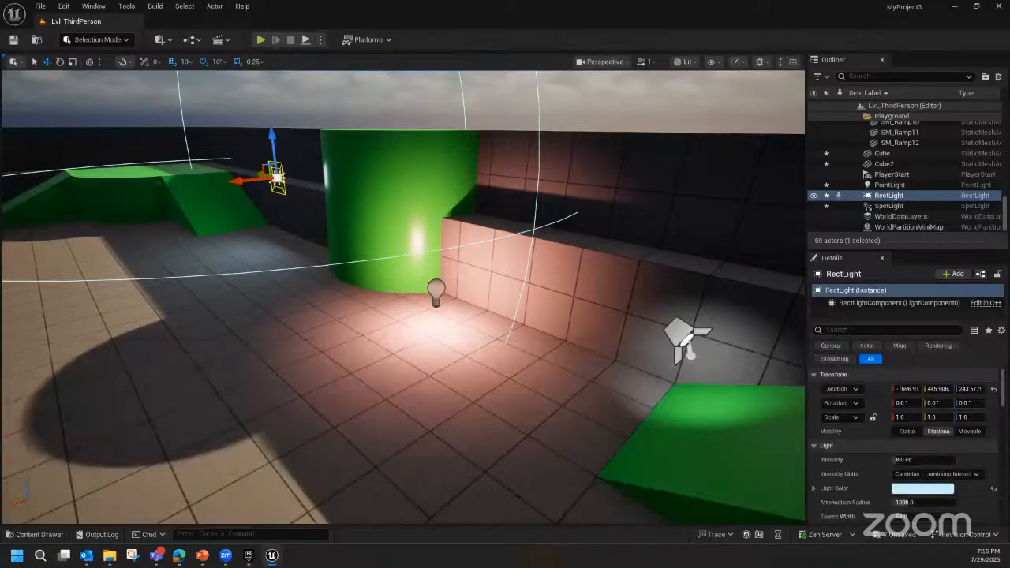
left_click_drag(523, 2, 523, 10)
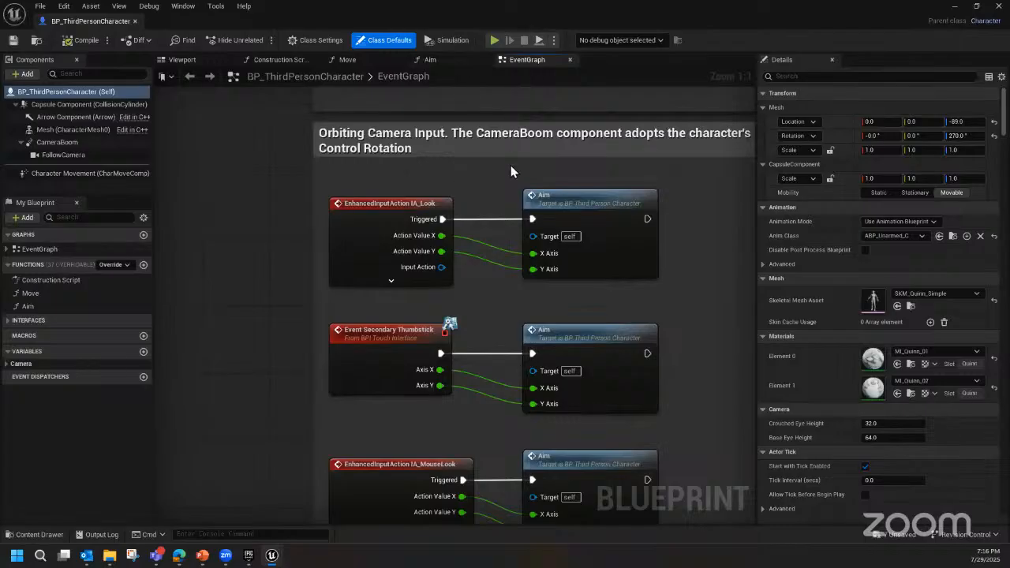
scroll(506, 172, "down", 1)
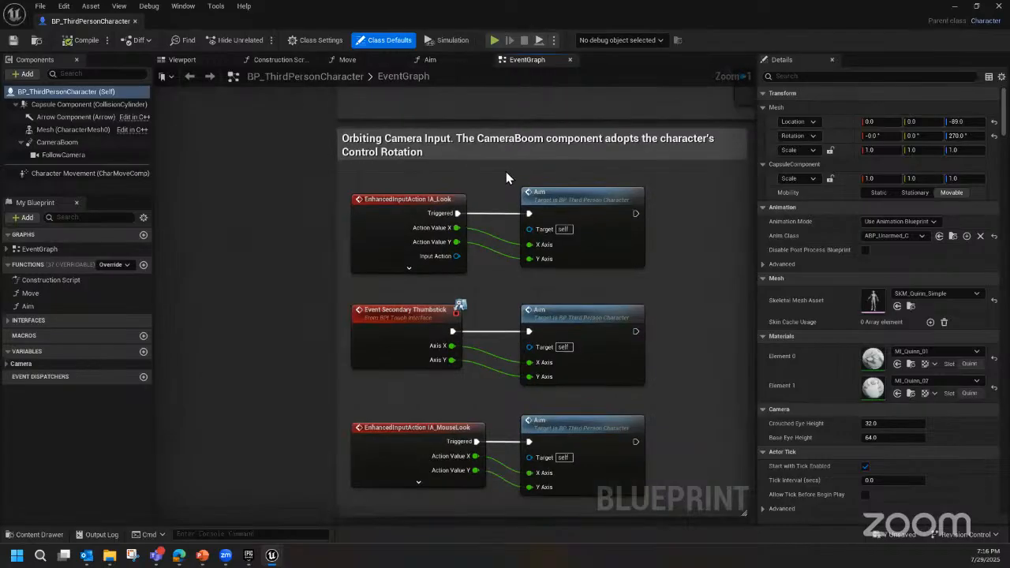
- Look over the blueprint's event graph, character viewport, Construction Script and Move and Aim functions, ending back at the event graph
scroll(506, 172, "down", 1)
scroll(506, 171, "down", 1)
scroll(505, 171, "down", 1)
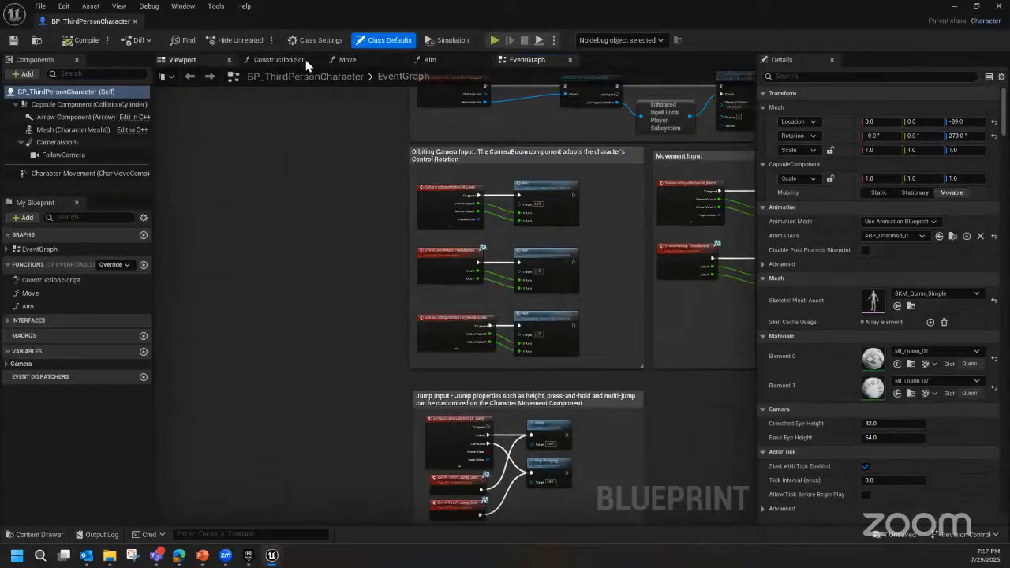
left_click(198, 59)
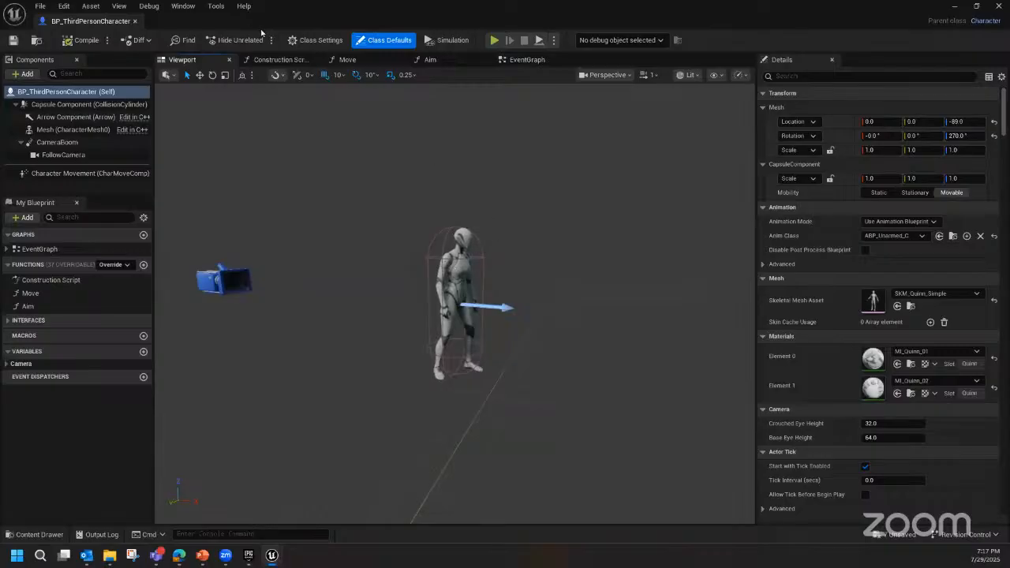
left_click(280, 60)
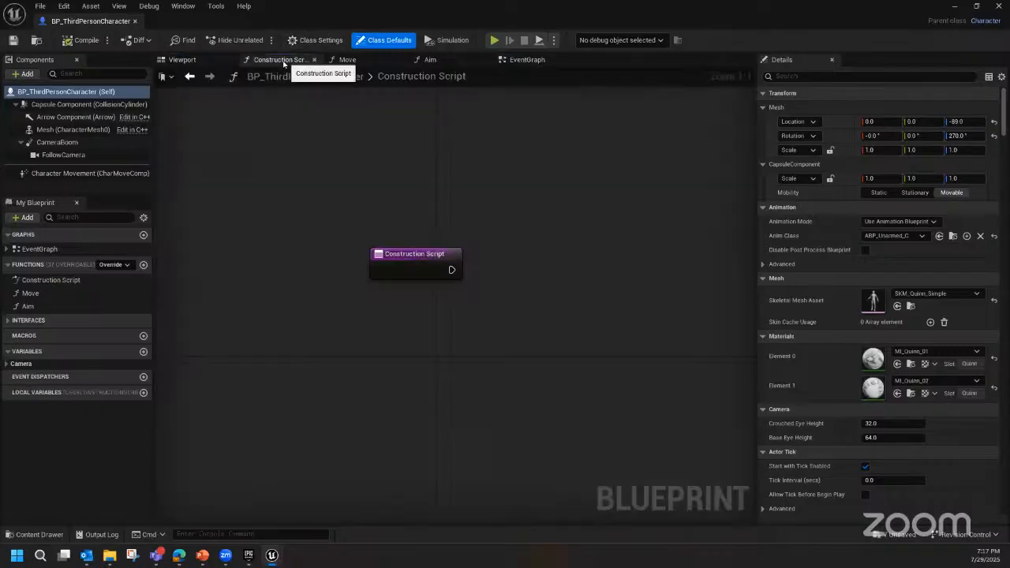
left_click(347, 60)
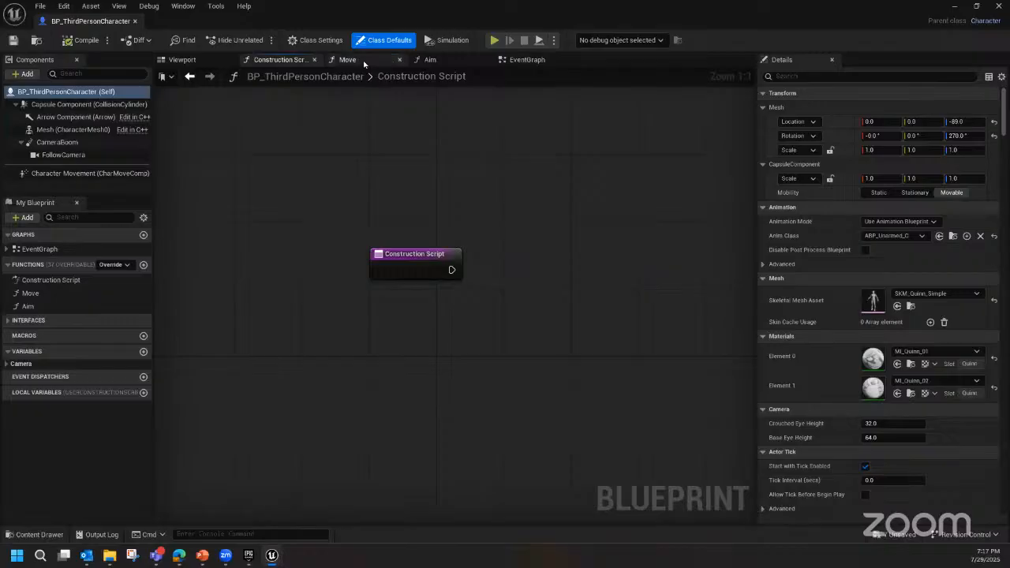
left_click(429, 61)
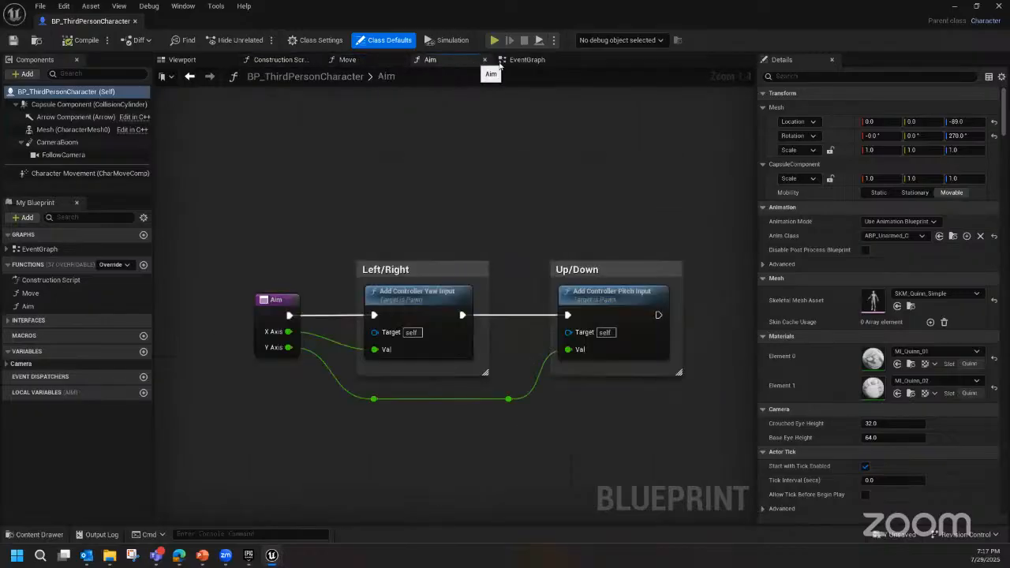
left_click(517, 61)
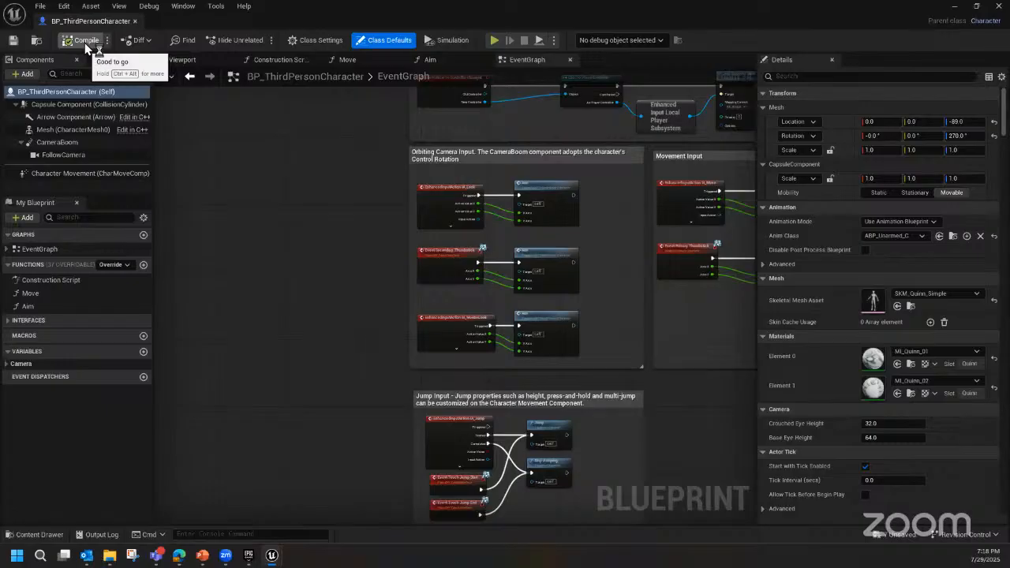
- Compile the character blueprint, and view its 3D preview and Construction Script
left_click(85, 42)
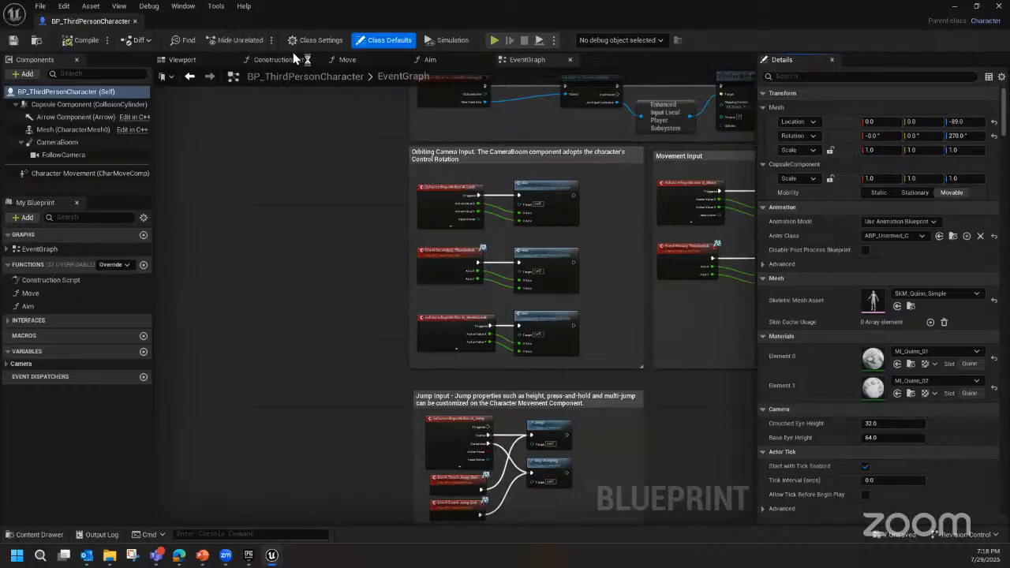
left_click(209, 63)
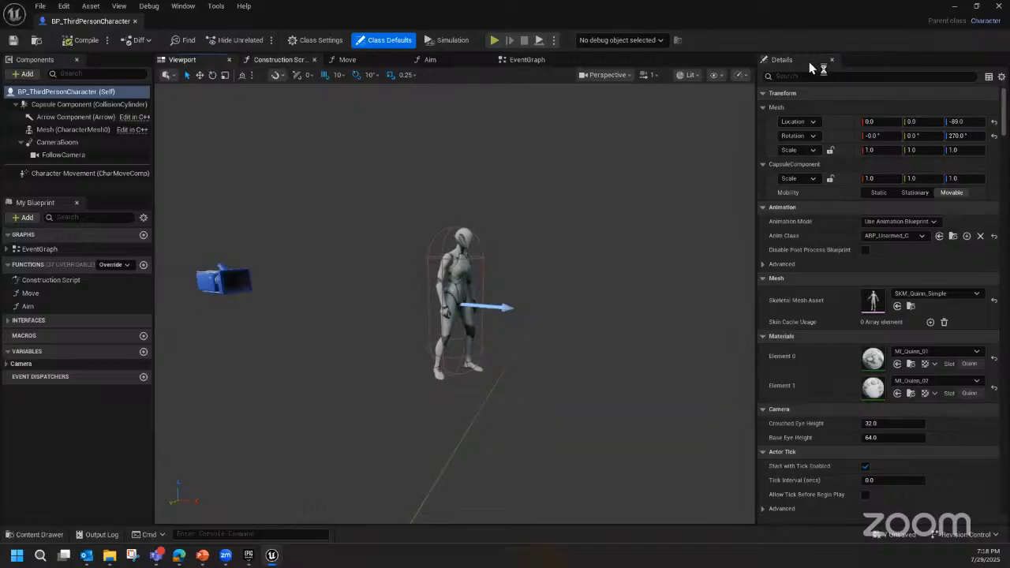
left_click(286, 59)
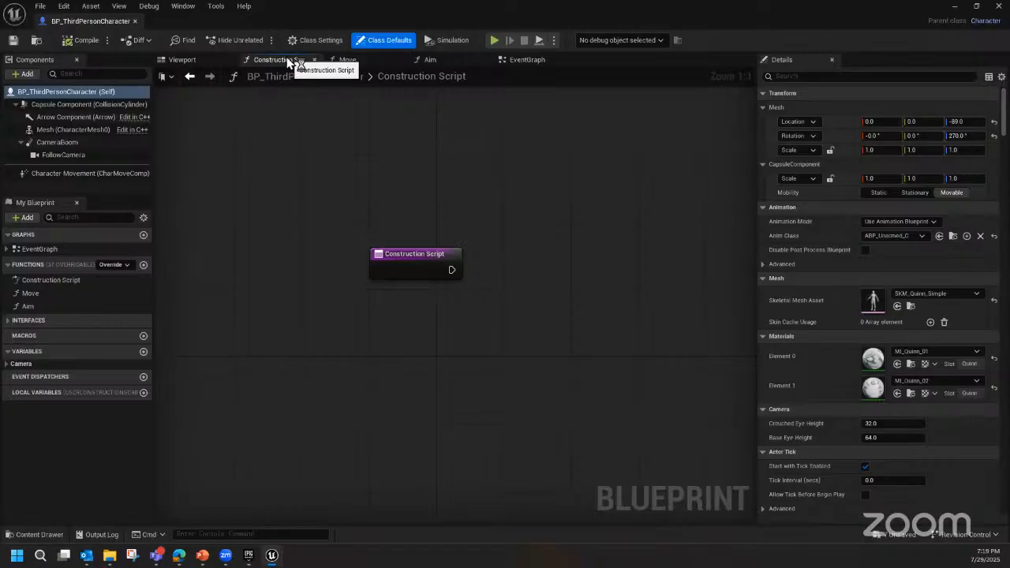
- With the character preview showing, examine the class default properties from Transform through Physics, Collision and Rendering, ending back at Transform
left_click(211, 60)
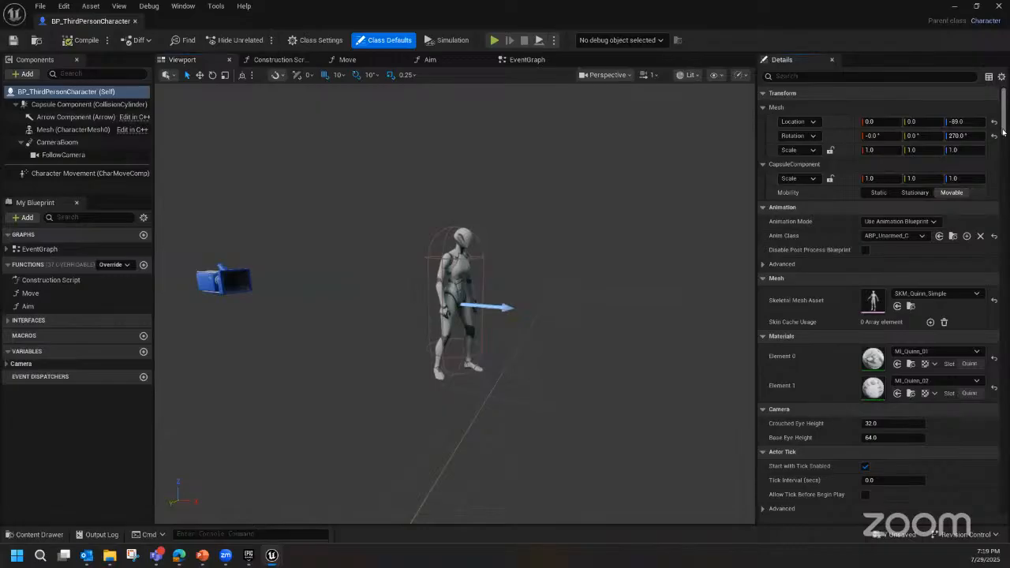
left_click_drag(1003, 128, 1001, 187)
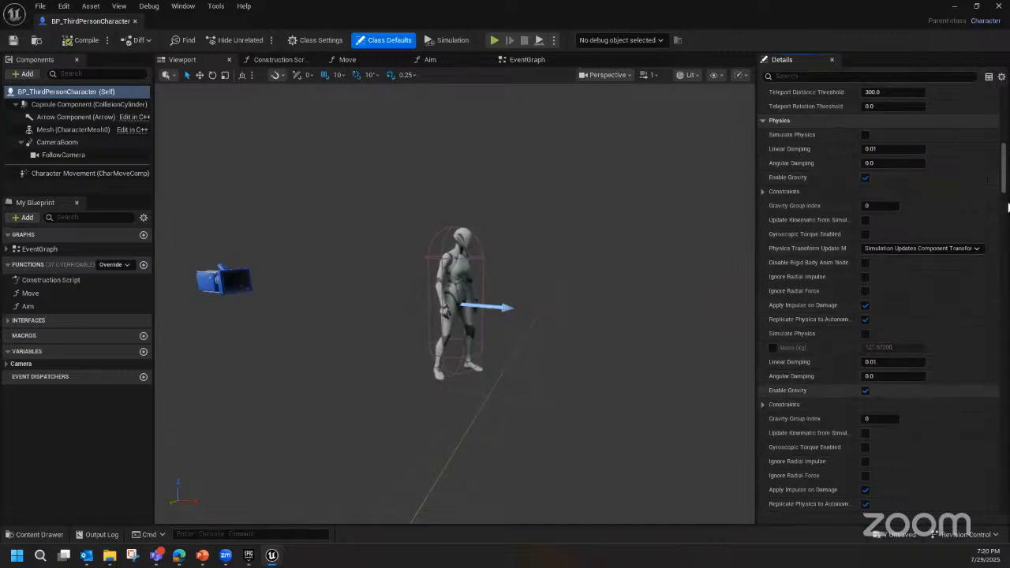
left_click_drag(1004, 178, 996, 192)
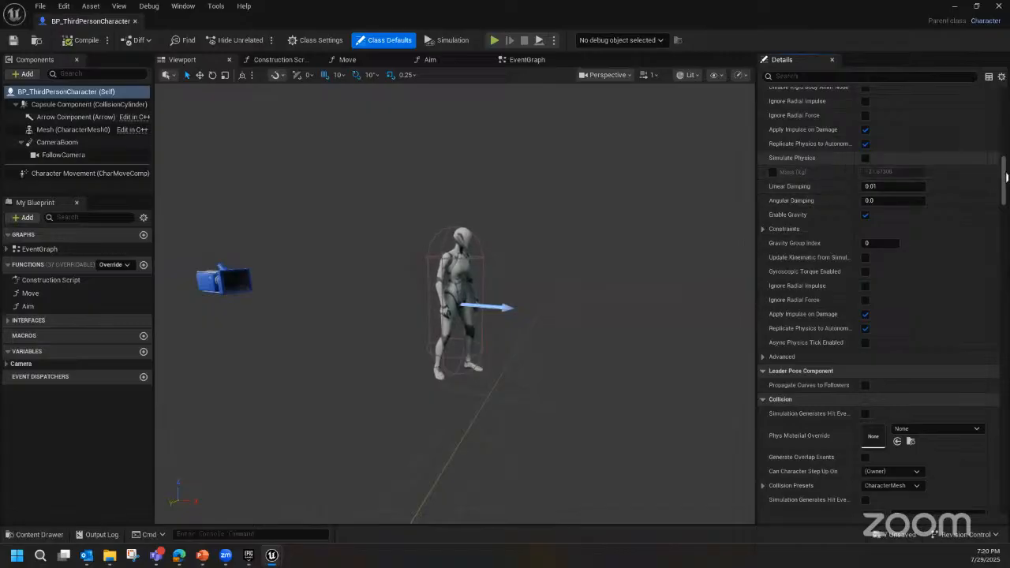
scroll(1005, 181, "down", 2)
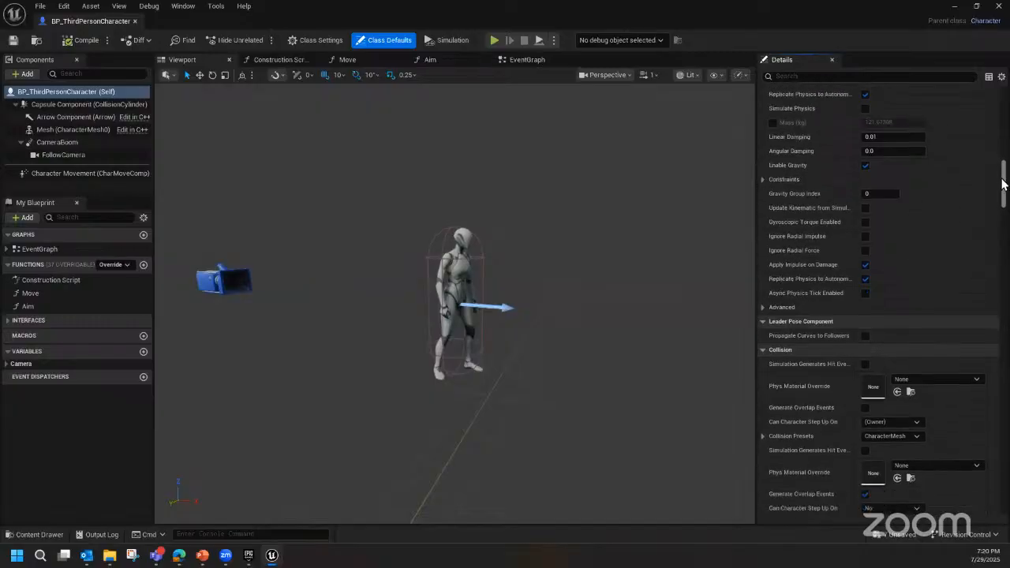
scroll(1000, 184, "down", 6)
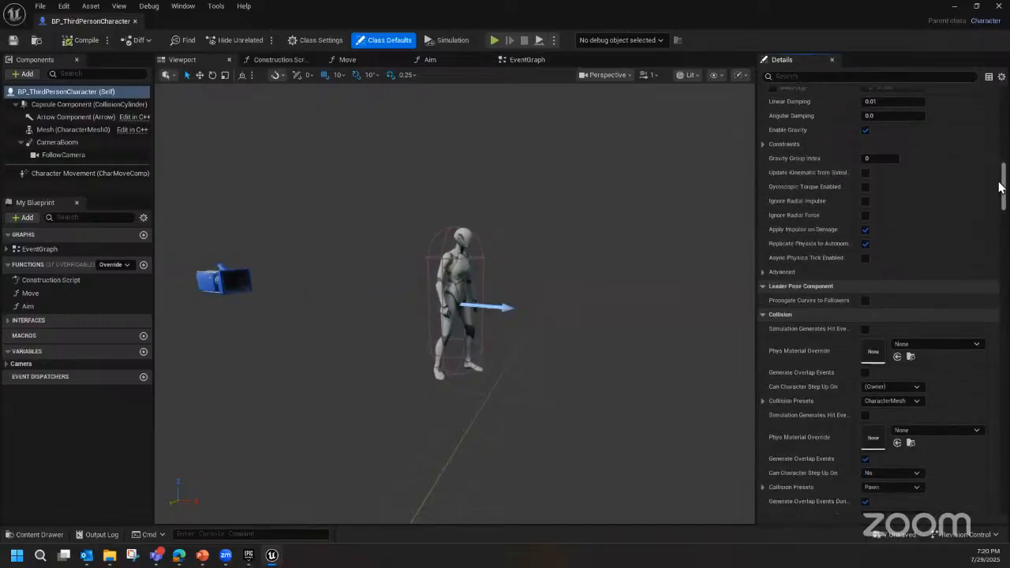
scroll(994, 208, "down", 7)
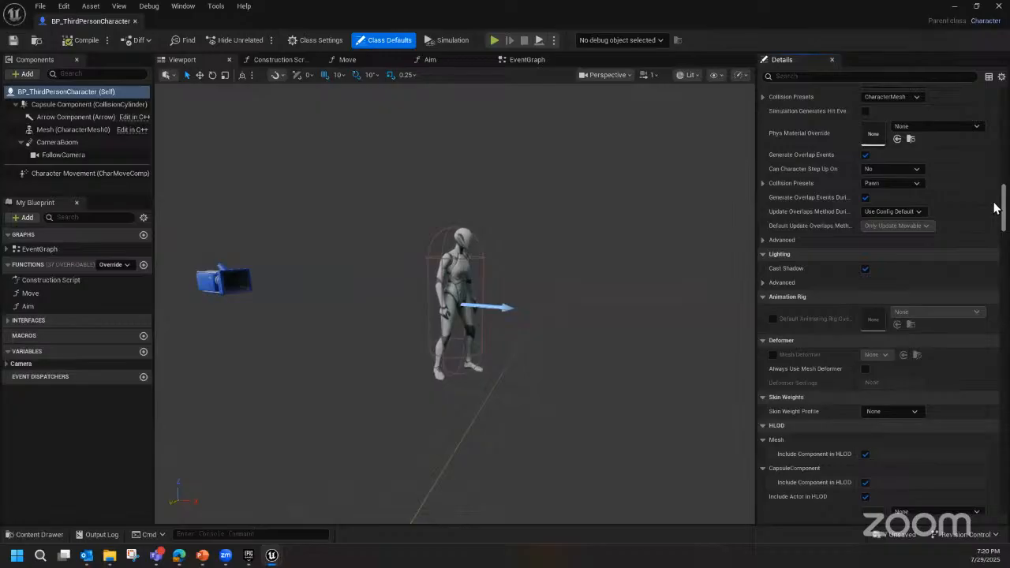
scroll(994, 209, "down", 10)
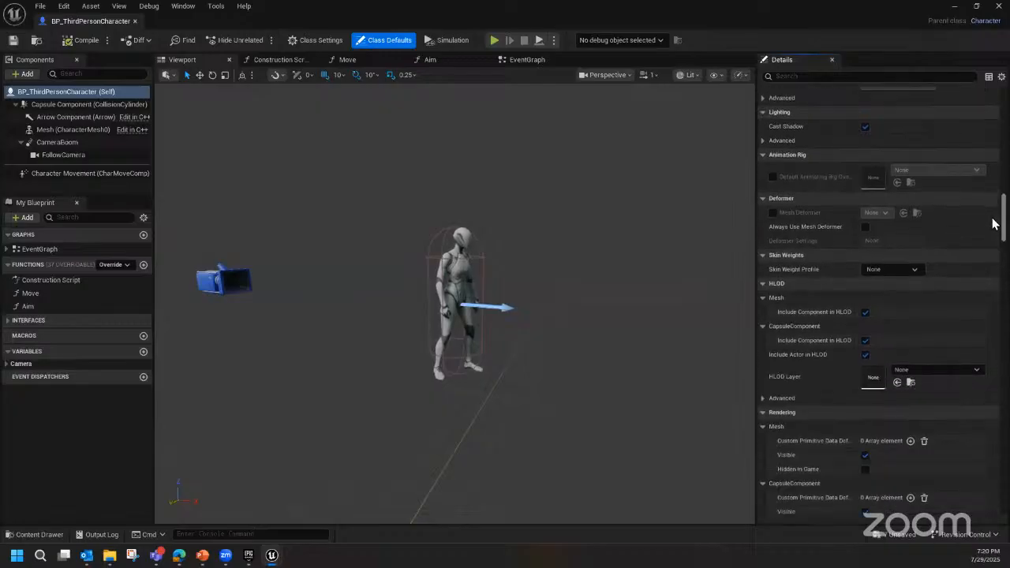
scroll(992, 227, "down", 4)
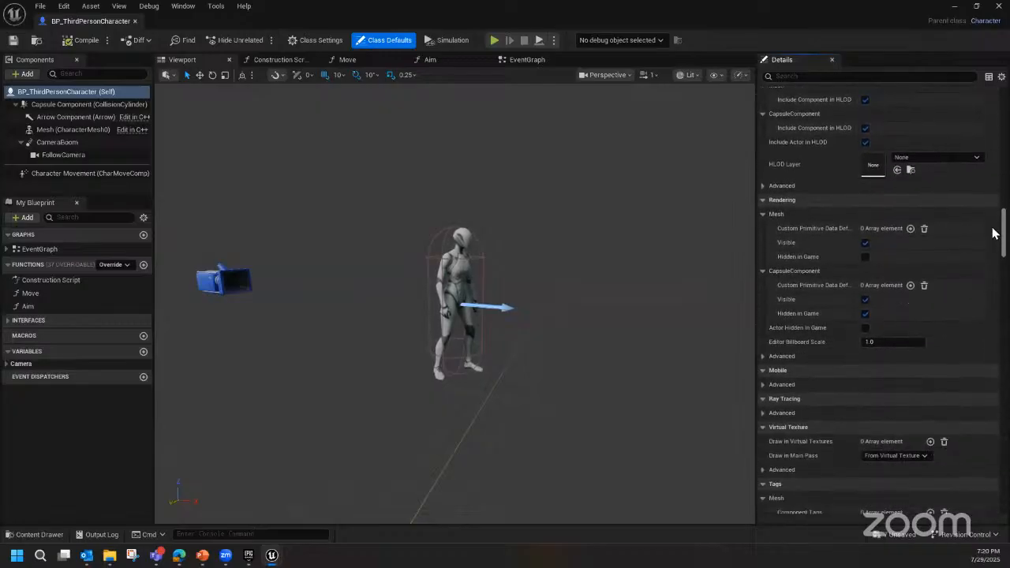
scroll(992, 182, "up", 12)
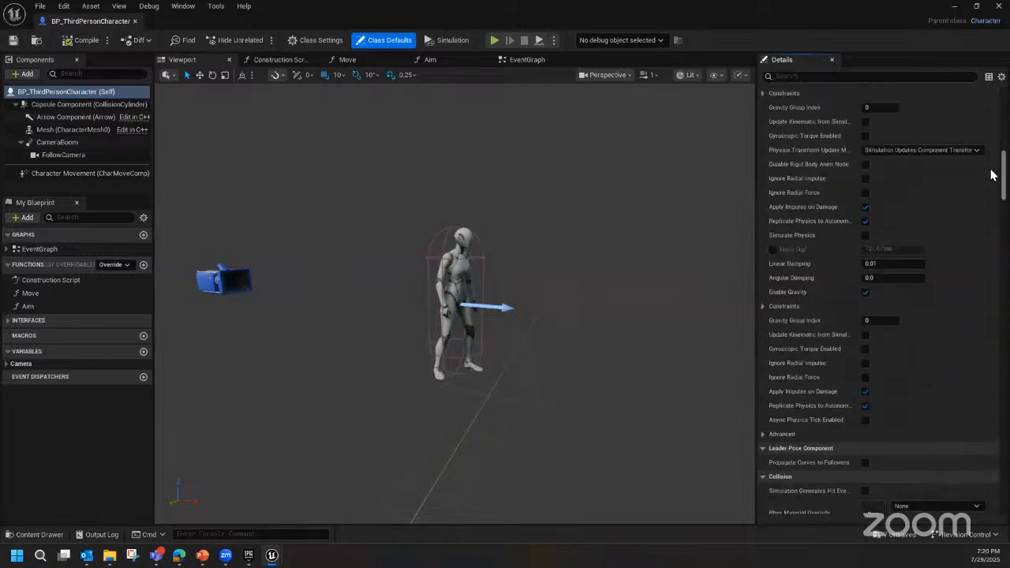
scroll(991, 168, "up", 2)
scroll(991, 168, "up", 2)
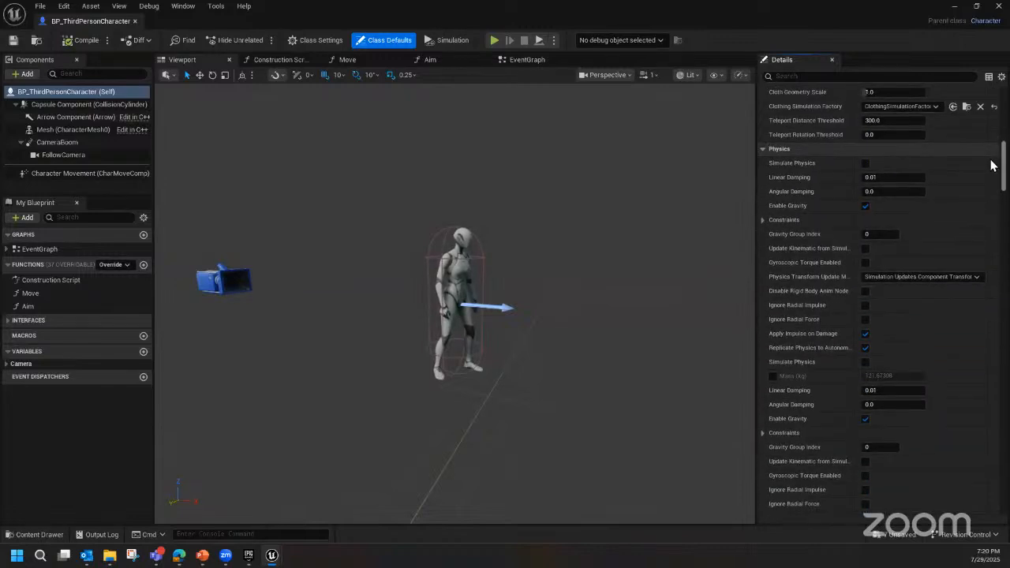
scroll(989, 166, "down", 1)
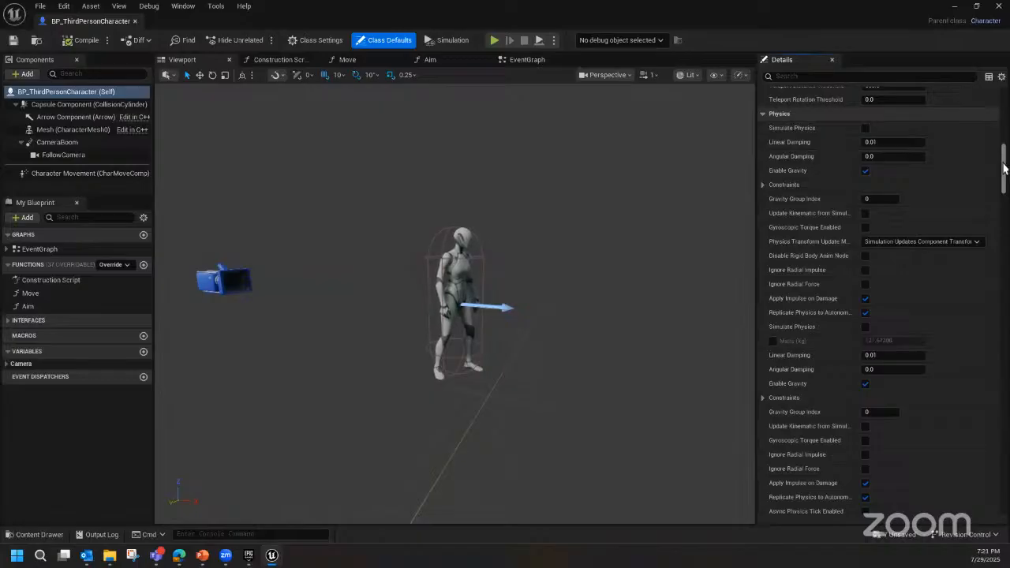
left_click_drag(1005, 167, 1006, 106)
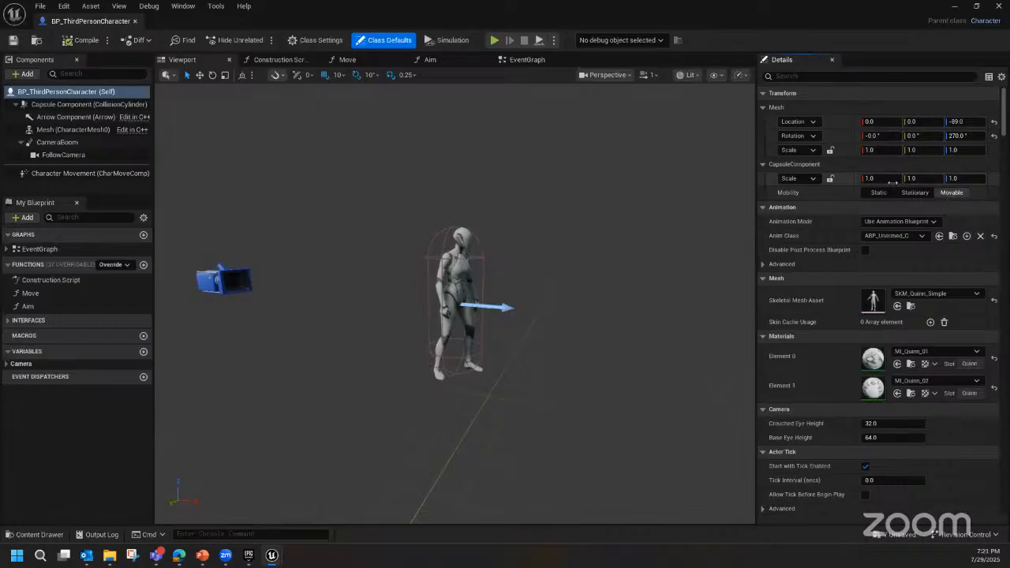
- Set the capsule component's X scale to about 1.0175 and the character mesh's X scale to about 1.2175
left_click_drag(877, 178, 889, 179)
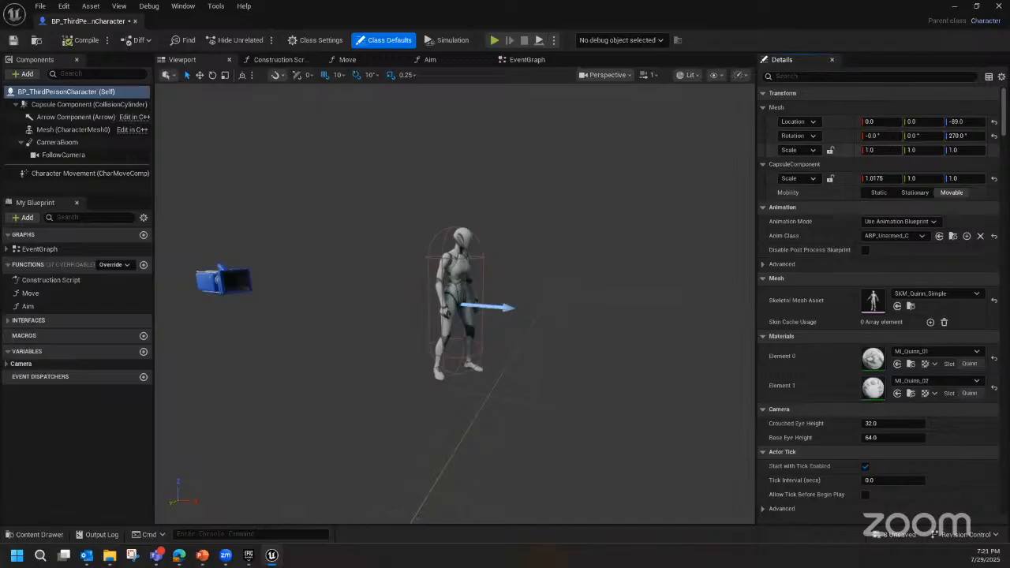
left_click_drag(882, 149, 900, 150)
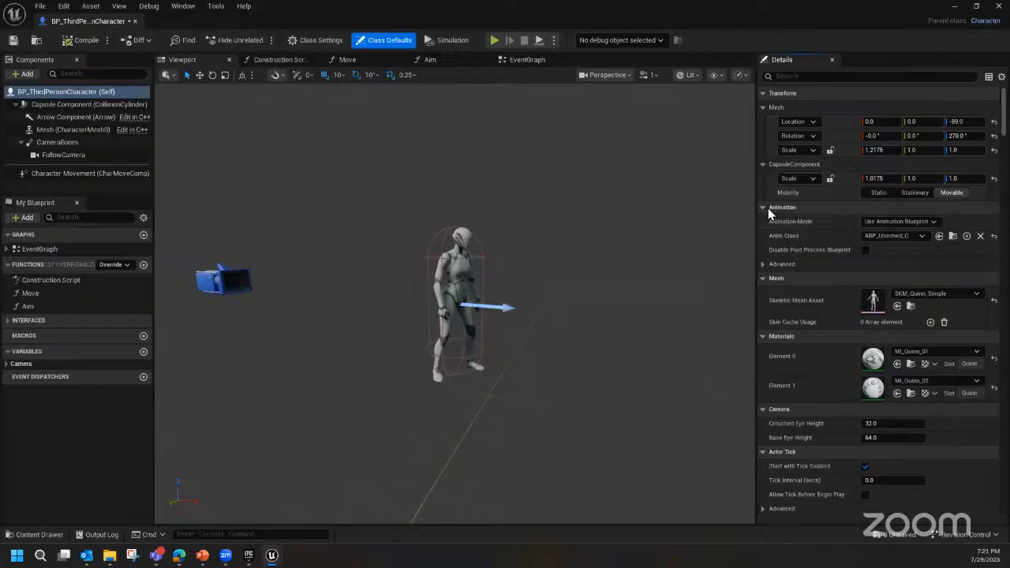
- Compile and save the character blueprint, and close its editor to return to the level
left_click(70, 40)
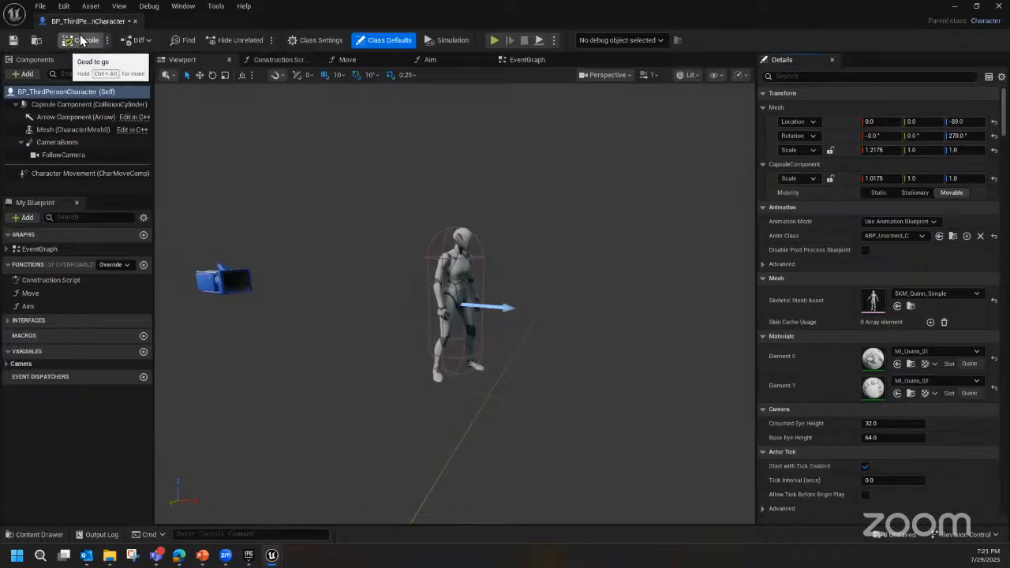
left_click(15, 39)
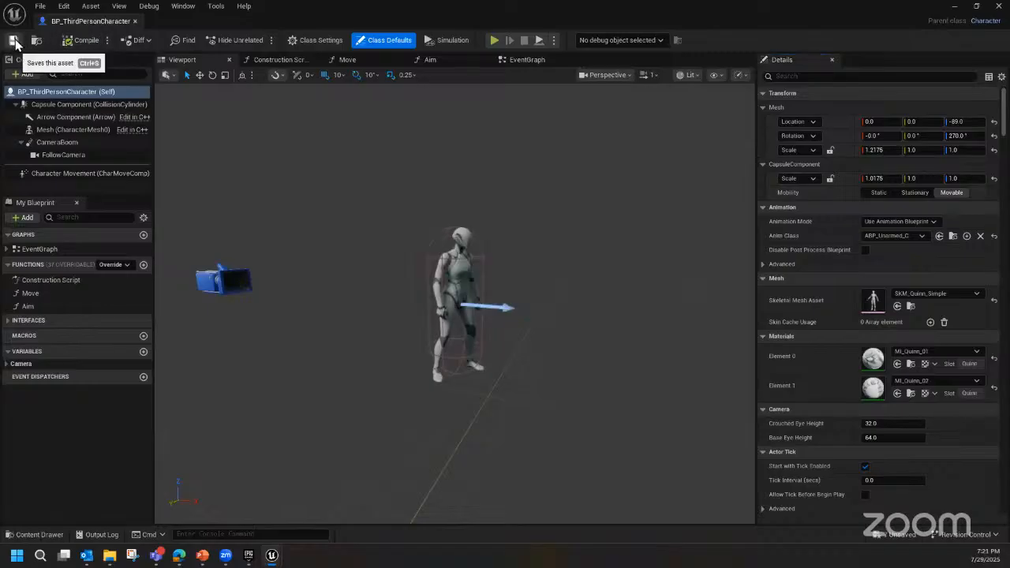
left_click(1002, 8)
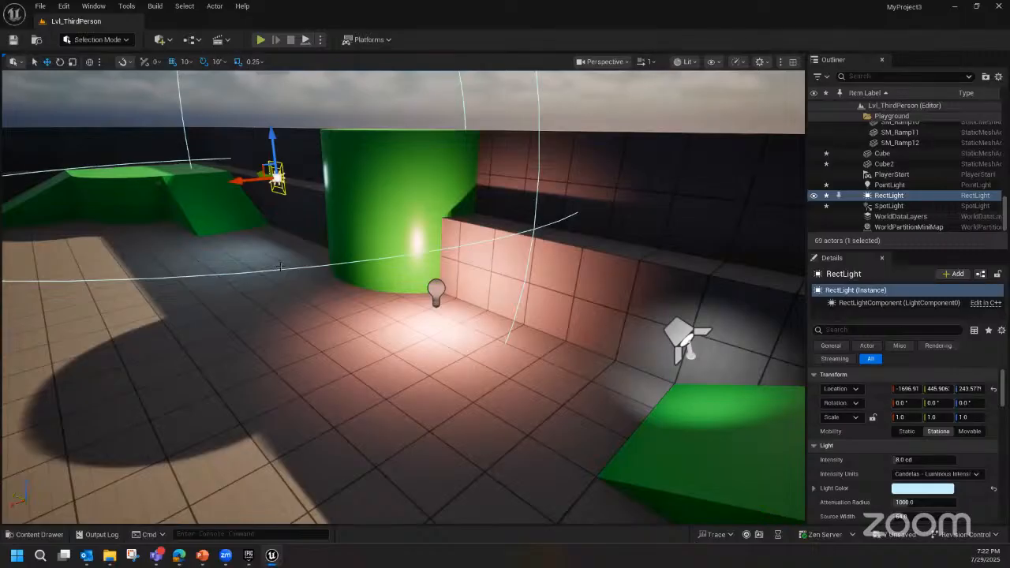
- Save the current level and all other project content
left_click(13, 39)
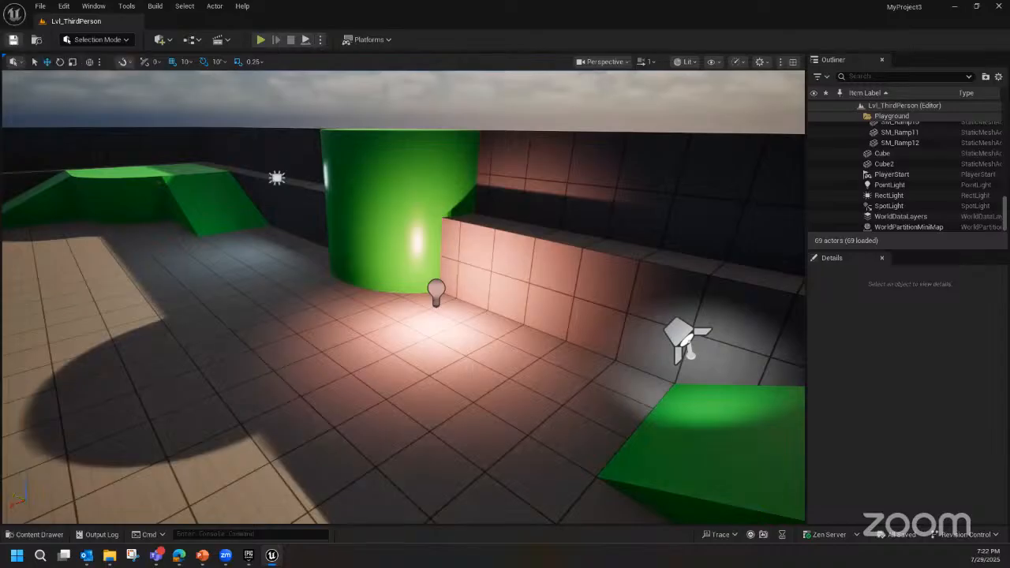
left_click(39, 534)
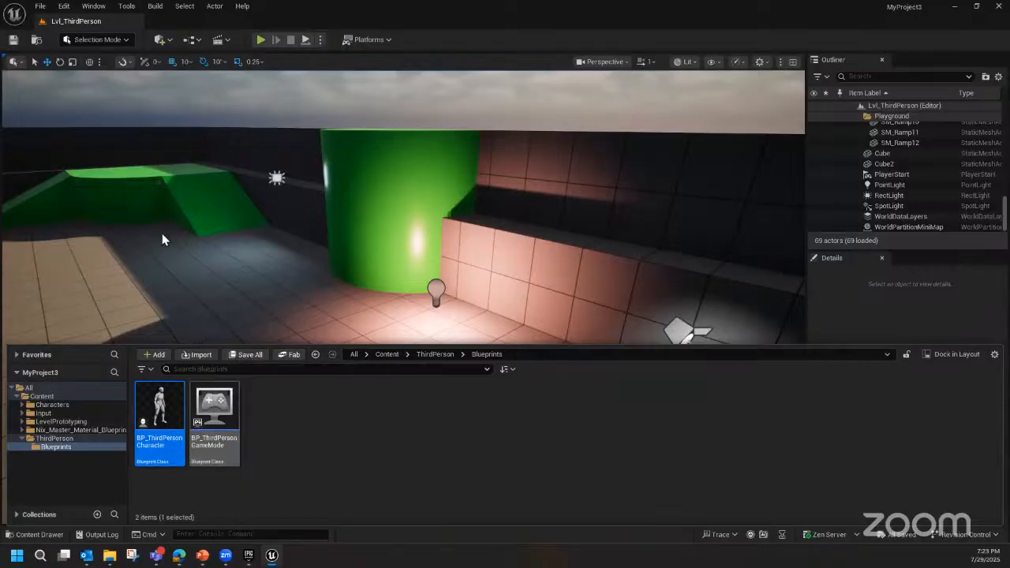
left_click(39, 6)
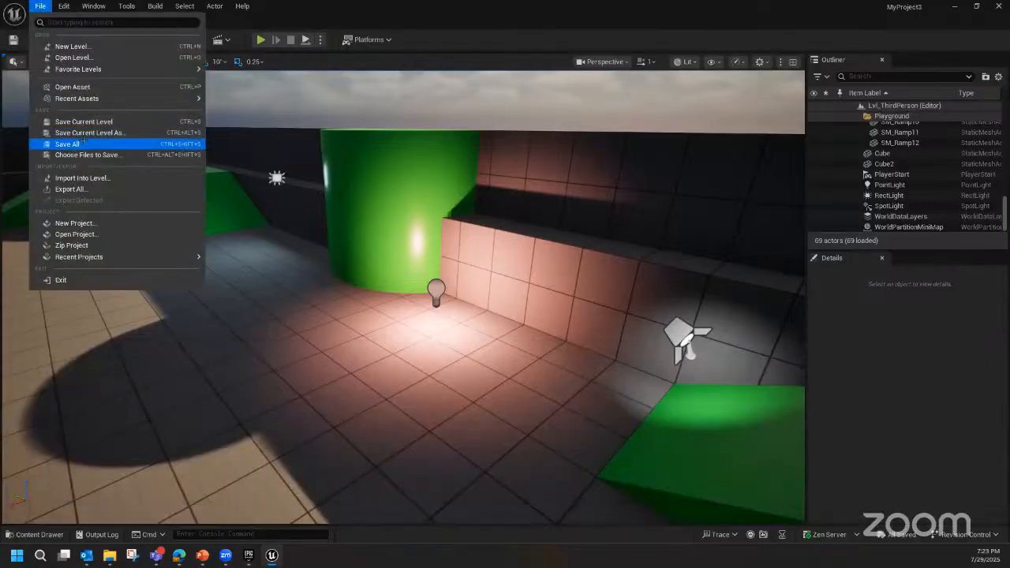
left_click(82, 144)
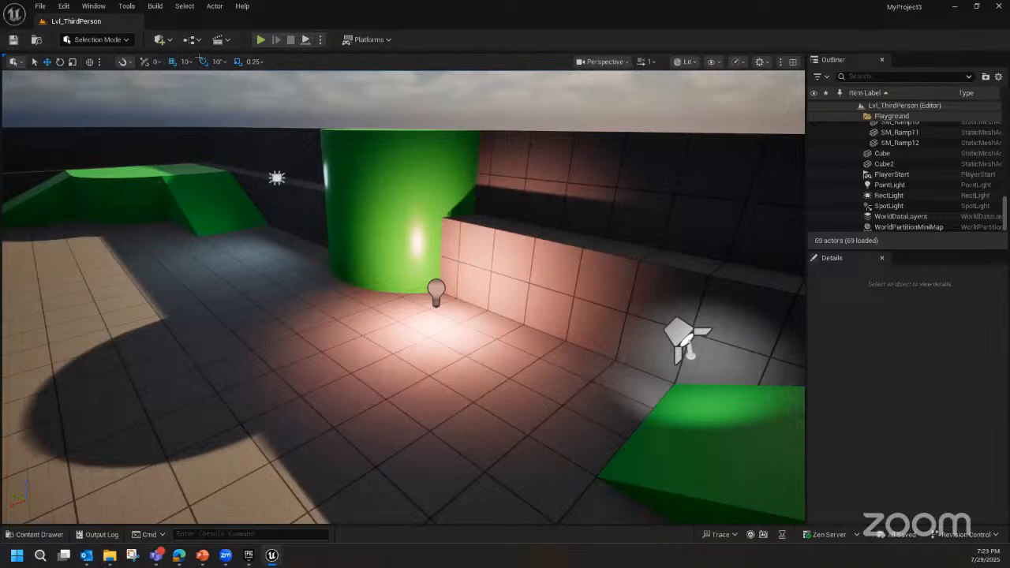
- Look over the content packaging and build configuration options for the Windows and iOS platforms
left_click(368, 39)
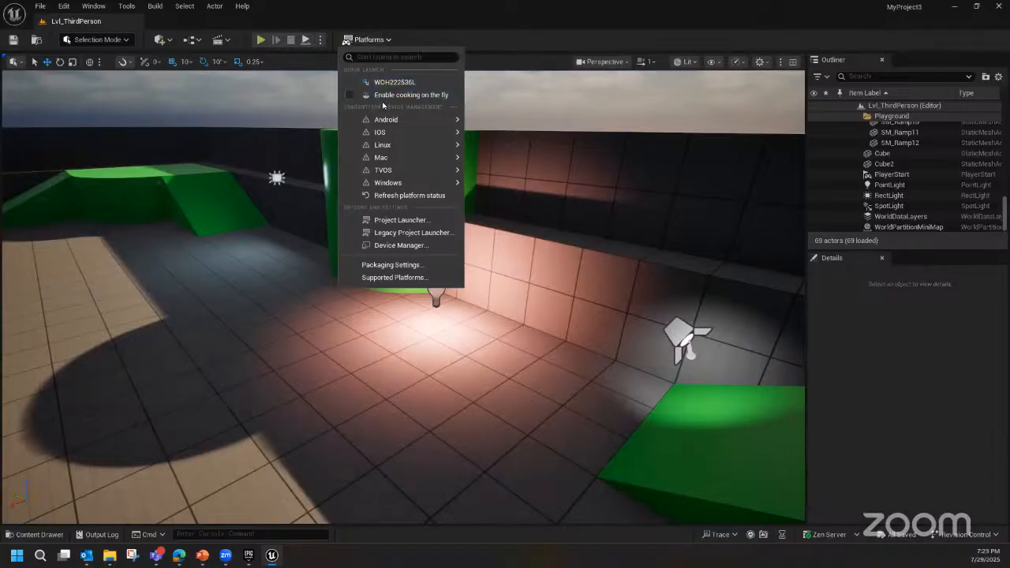
mouse_move(394, 187)
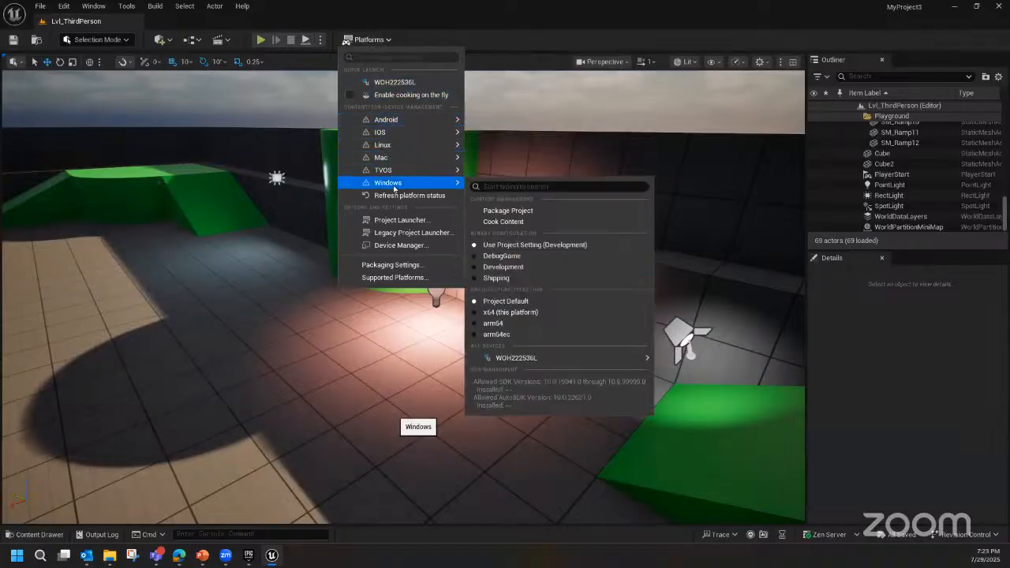
mouse_move(397, 132)
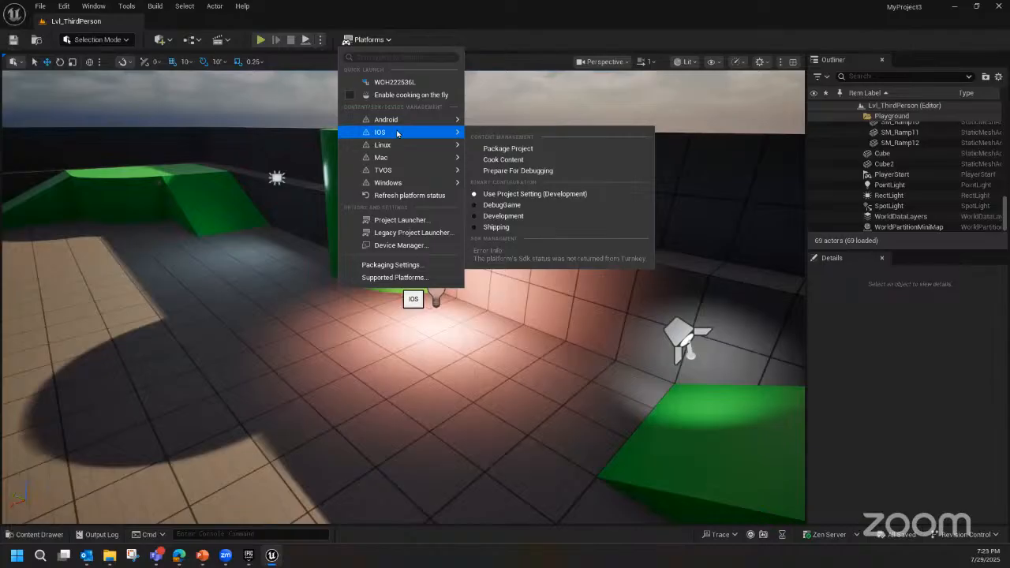
- Minimize the editor, switch to the Unreal Engine.pptx presentation in PowerPoint and present slide 9, Resources, full screen
left_click(952, 8)
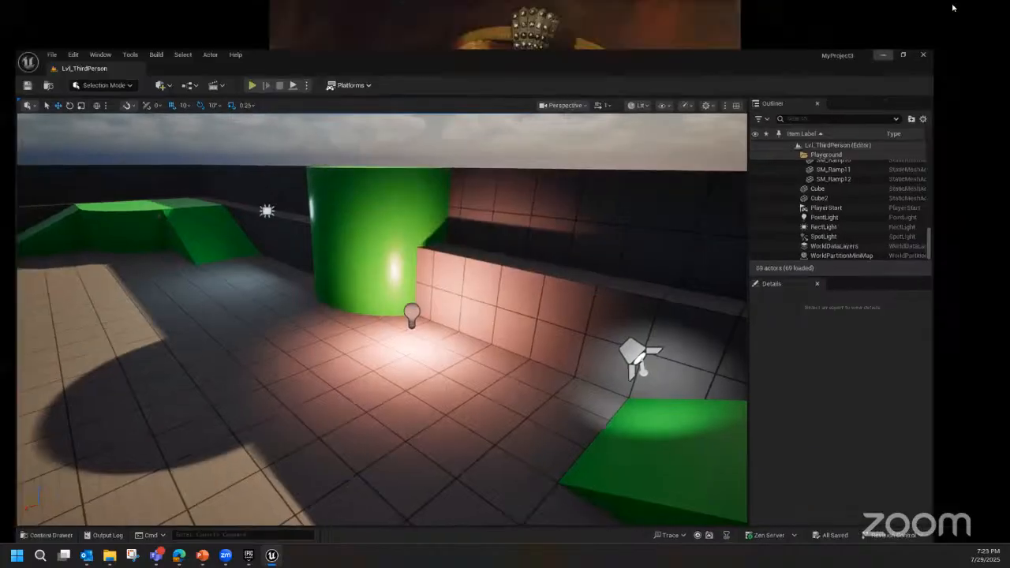
left_click(202, 555)
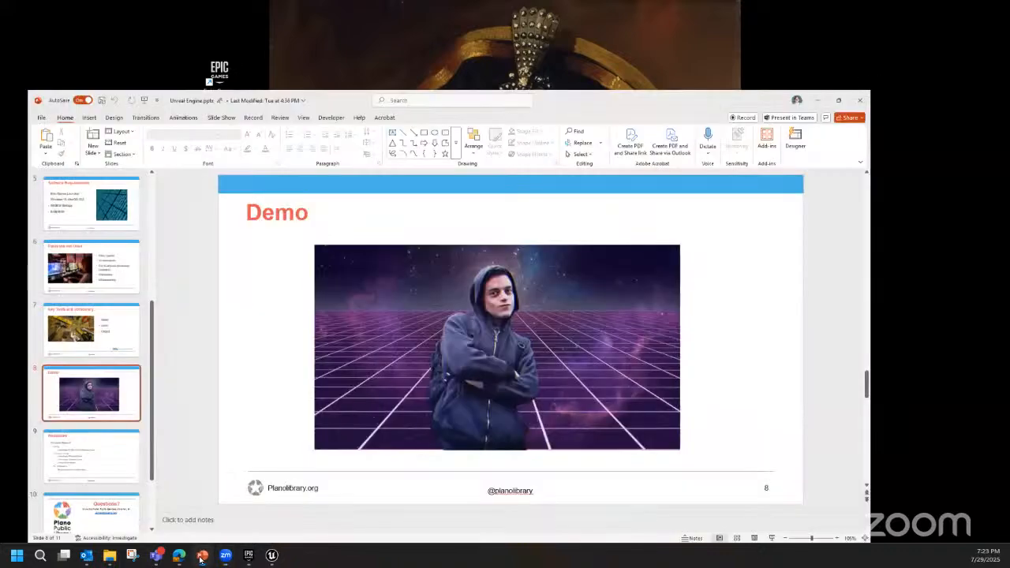
left_click(81, 433)
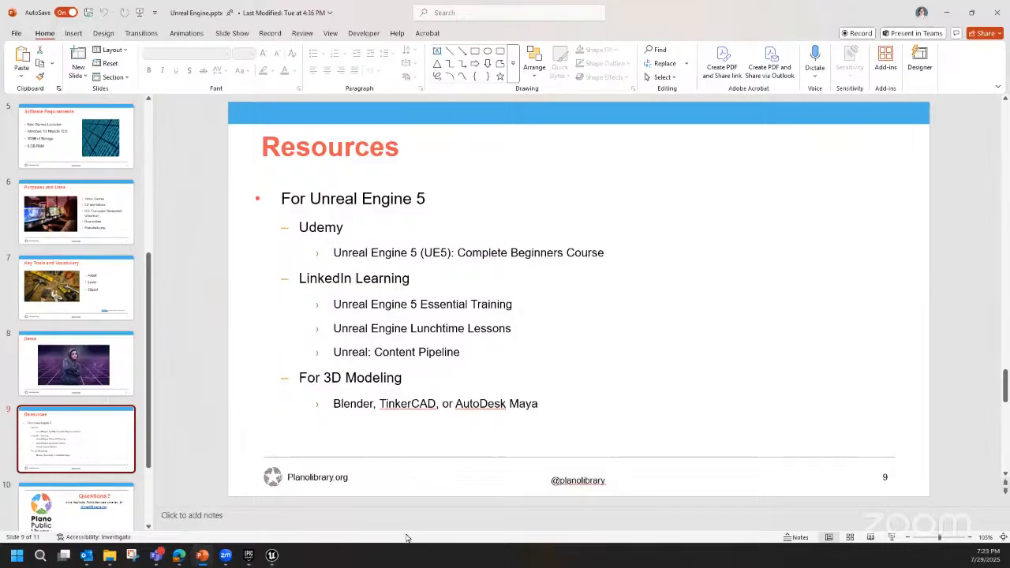
left_click(889, 537)
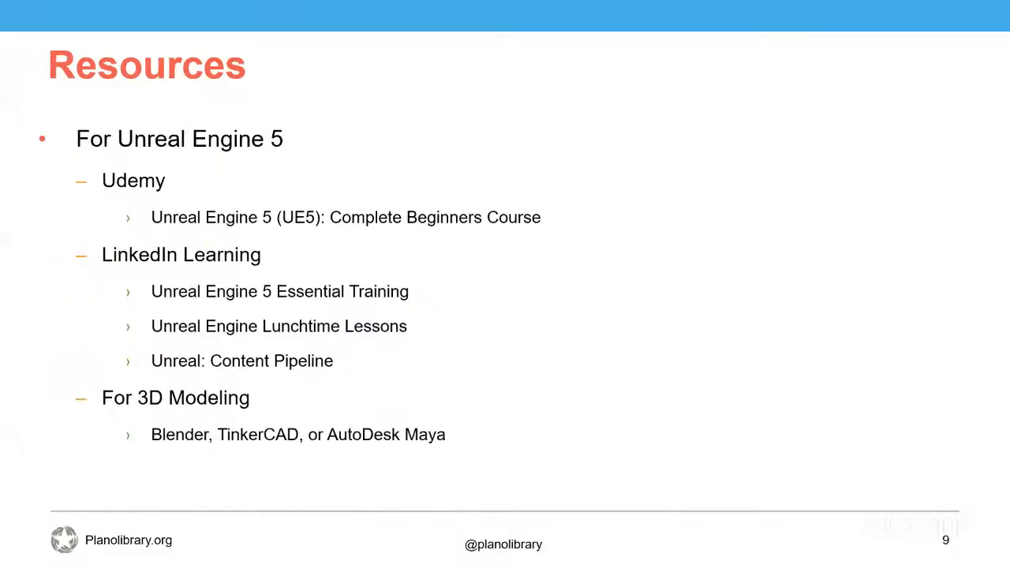